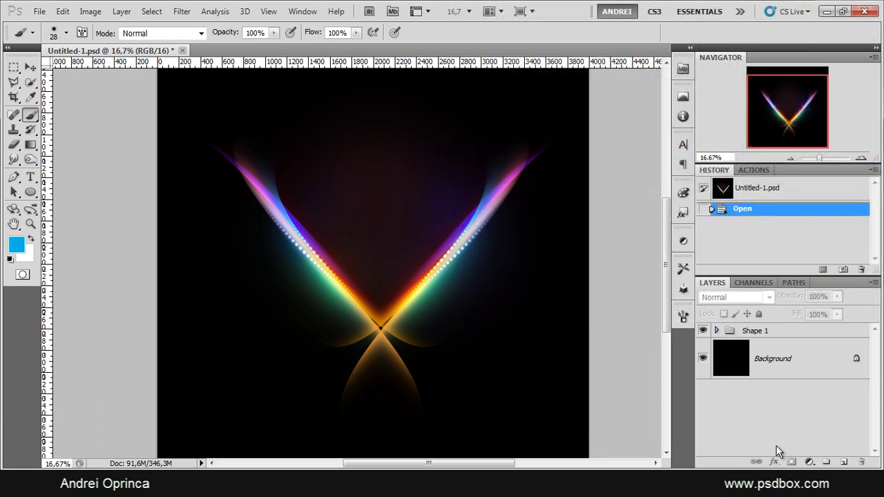
Step: Expand the Shape 1 group and show only Layer 1
left_click(716, 331)
scroll(746, 366, "down", 5)
scroll(746, 366, "down", 3)
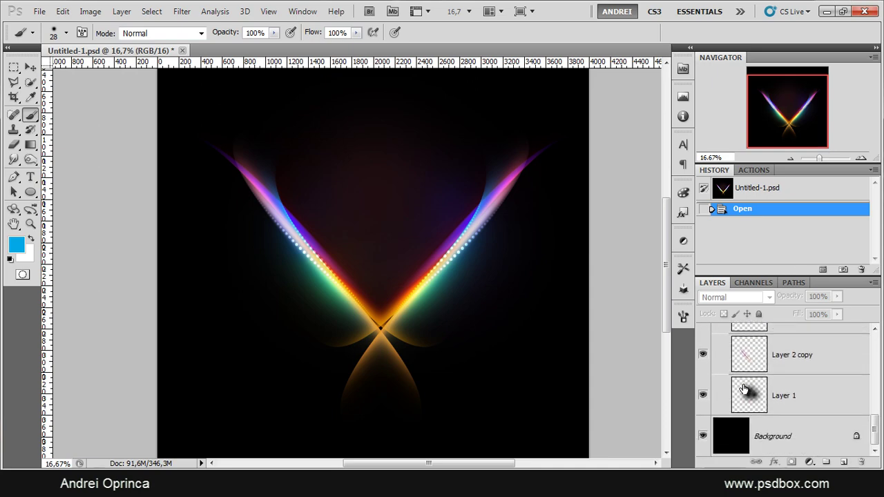
left_click(703, 400, "alt")
scroll(703, 407, "down", 1)
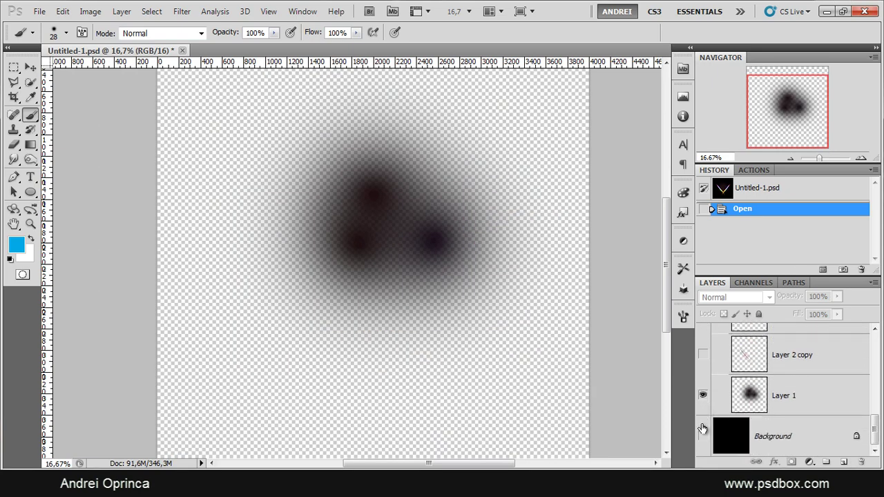
Step: Show the Background, Layer 2 copy and Layer 2 copy 2 layers together with Layer 1
left_click(703, 441)
scroll(703, 414, "up", 2)
left_click(702, 399)
left_click(703, 359)
scroll(704, 369, "up", 1)
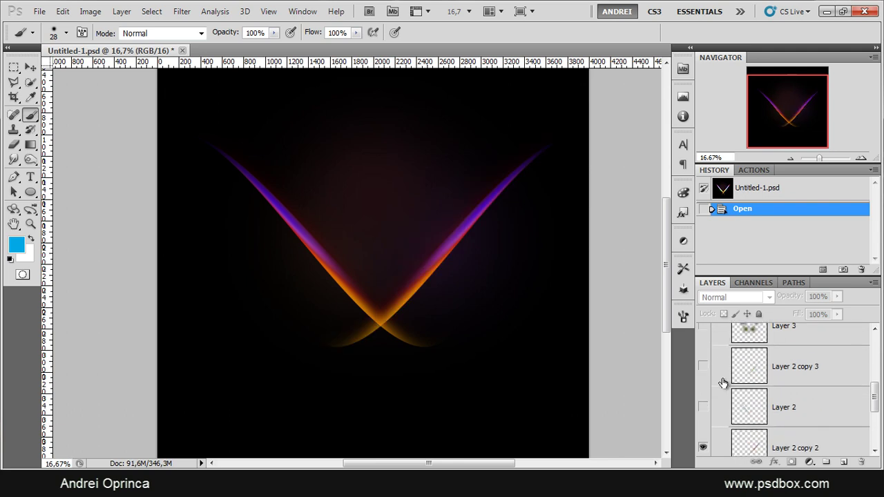
Step: Reveal more of the Shape 1 group's layers upward, including Layer 2 copy 3, Layer 5 copy, Layer 4 copy and Layer 5
left_click(703, 365)
scroll(711, 366, "up", 1)
left_click(703, 344)
scroll(747, 362, "up", 3)
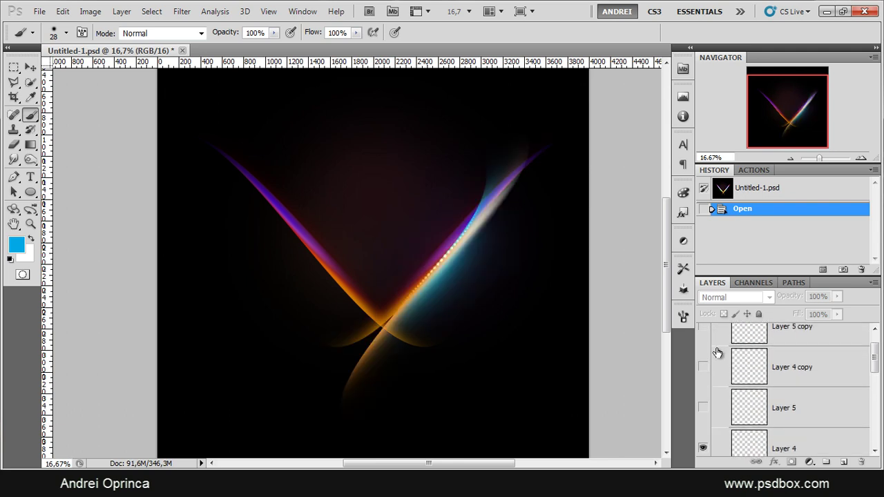
left_click(703, 334)
scroll(702, 336, "up", 1)
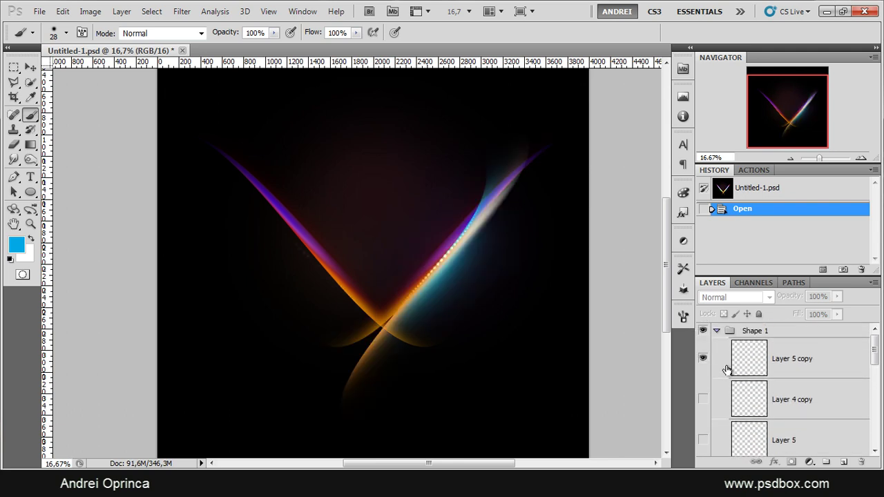
left_click(703, 399)
left_click(702, 440)
Step: Close Untitled-1.psd without saving the changes
key("ctrl+w")
left_click(492, 192)
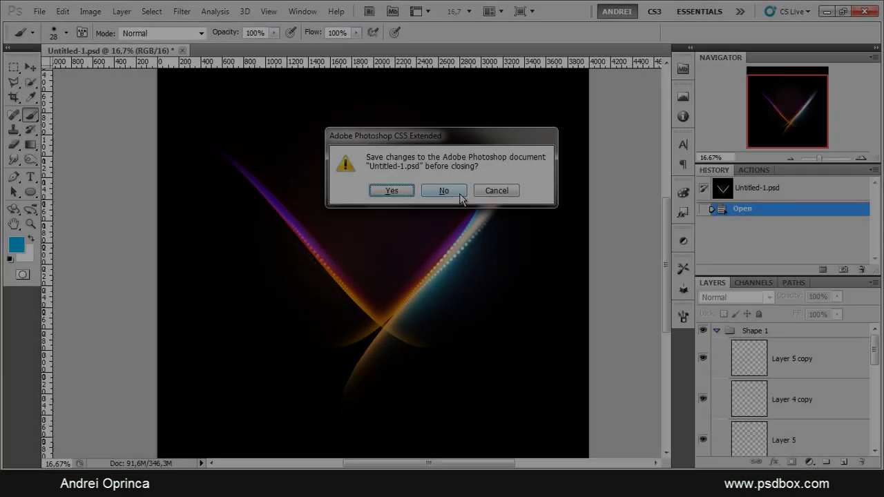
left_click(444, 192)
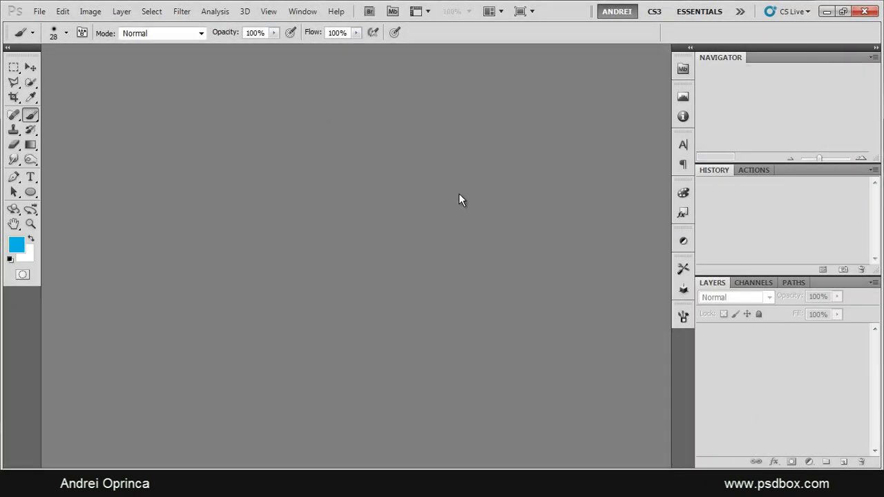
Step: Start a new document with a width of 3000 pixels, a height of 300 pixels and a resolution of 300 pixels/inch
key("ctrl+n")
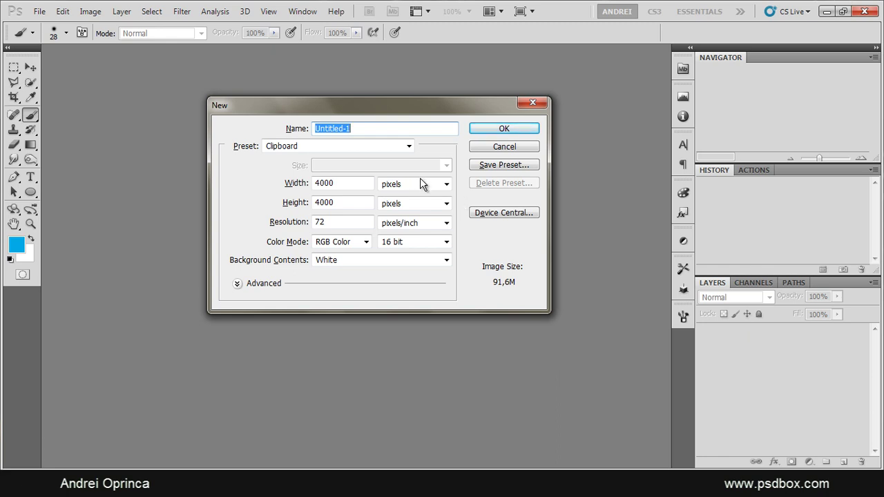
double_click(345, 188)
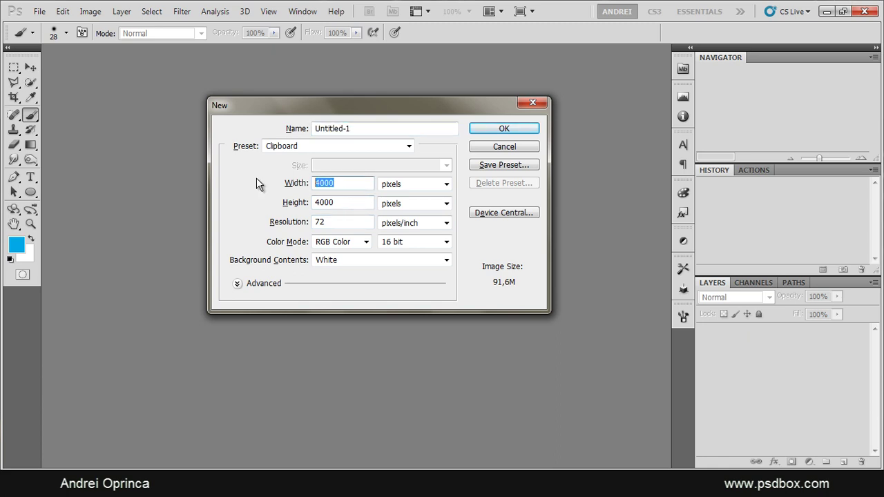
type("300")
key("Tab")
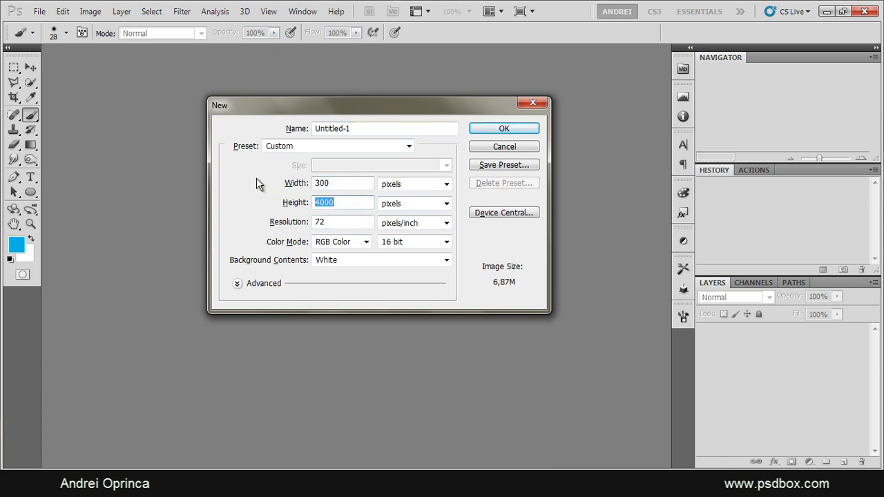
type("300")
left_click(346, 183)
type("0")
double_click(345, 222)
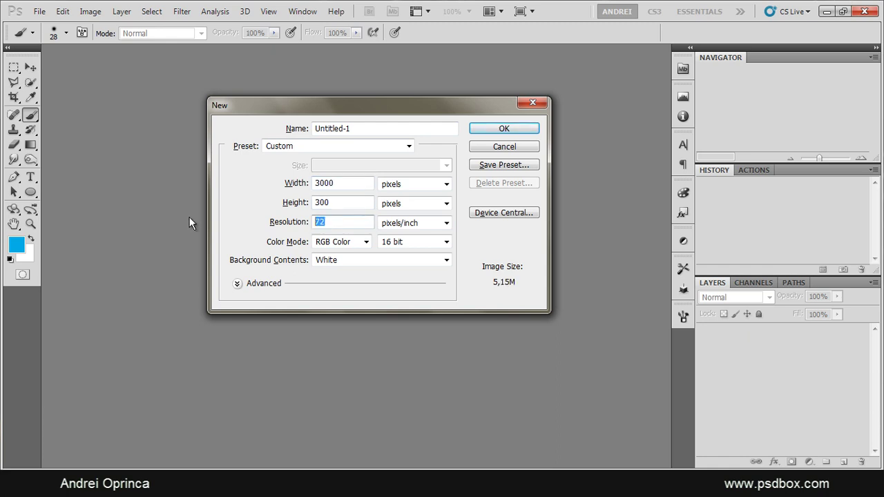
type("300")
left_click(444, 241)
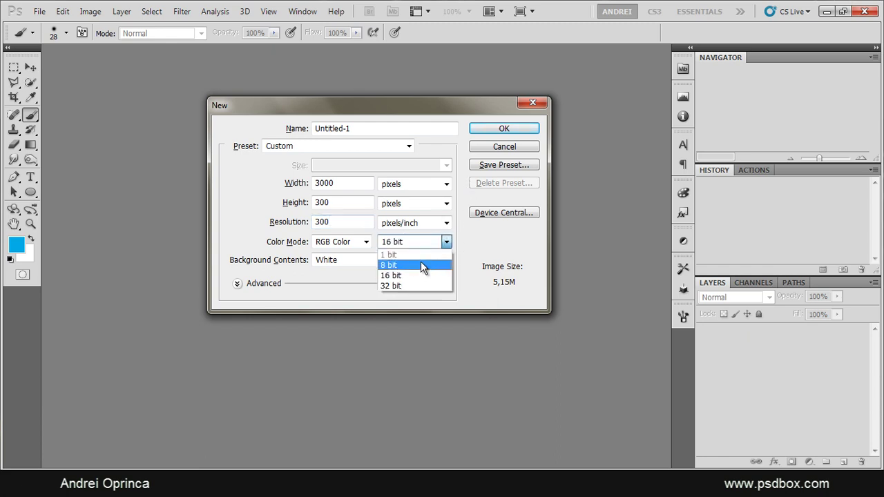
left_click(422, 265)
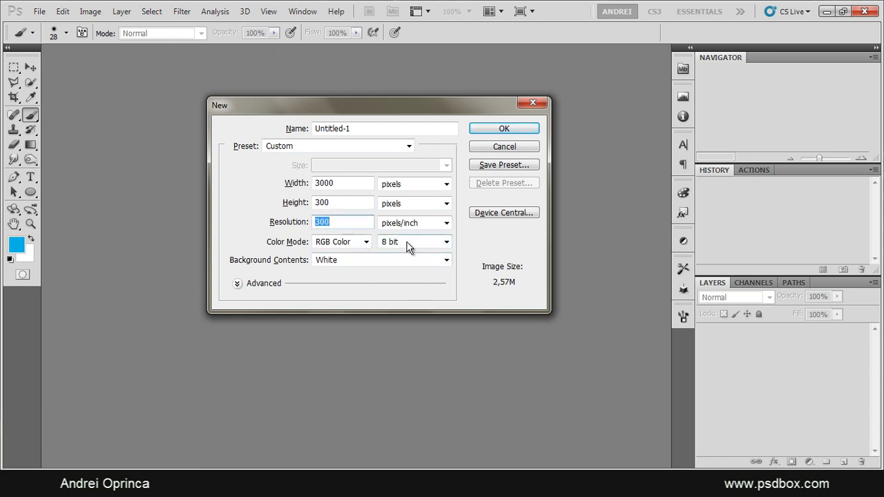
left_click(432, 242)
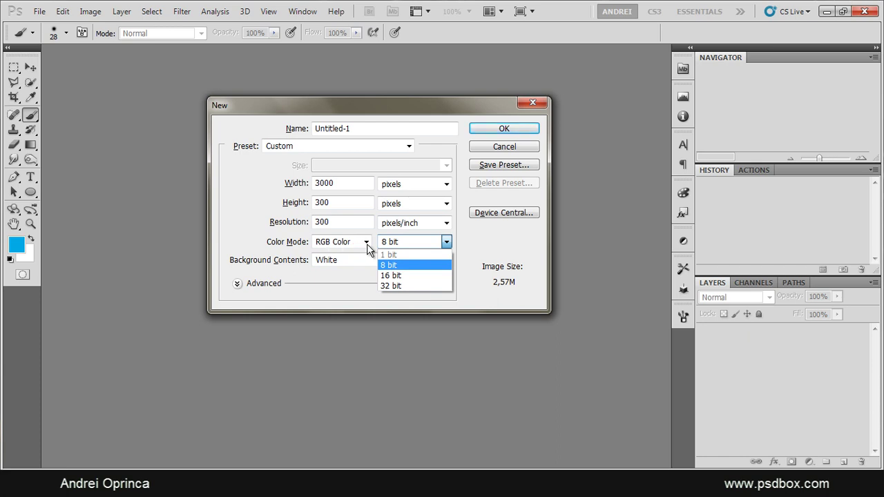
left_click(412, 277)
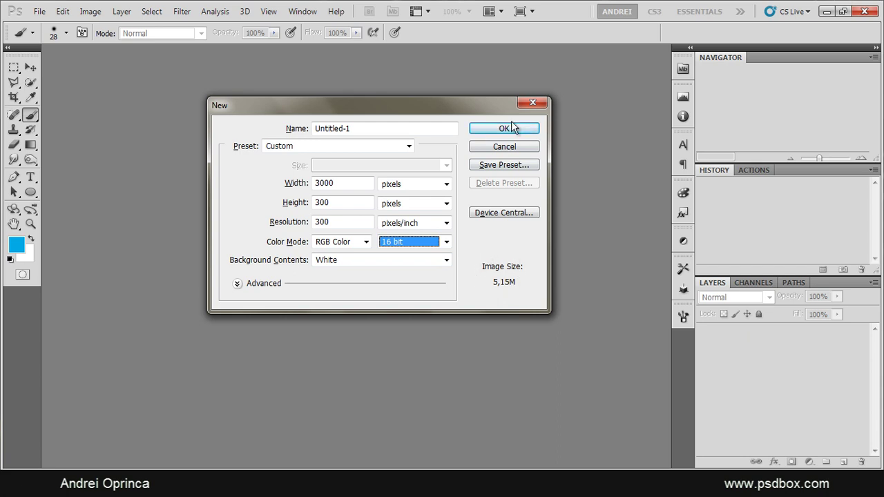
Step: Set the new document's height to 3000 pixels
left_click(353, 202)
type("0")
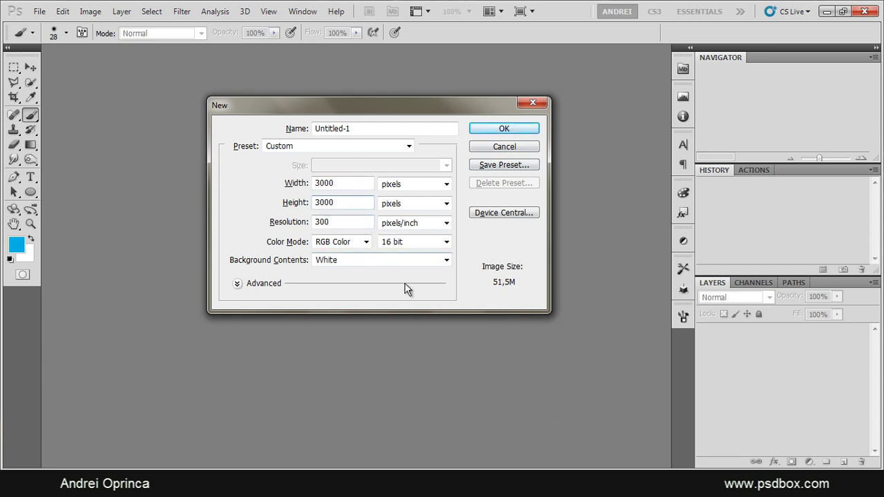
key("ctrl+a")
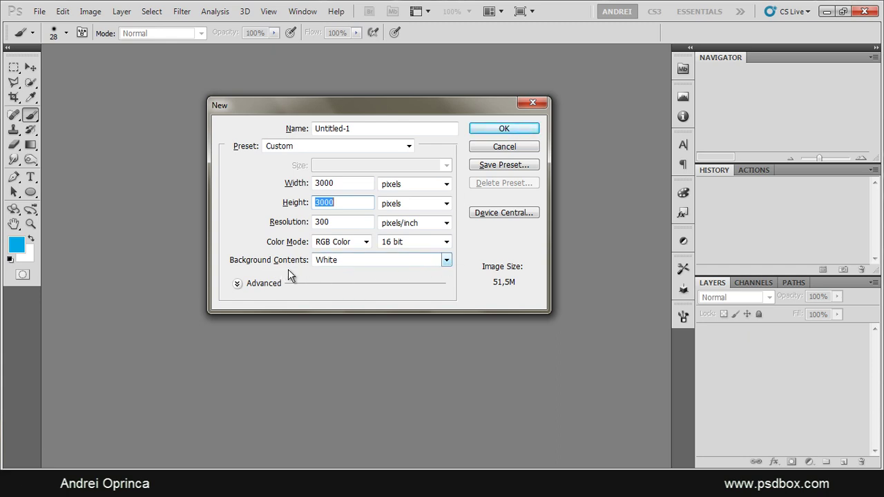
left_click(446, 260)
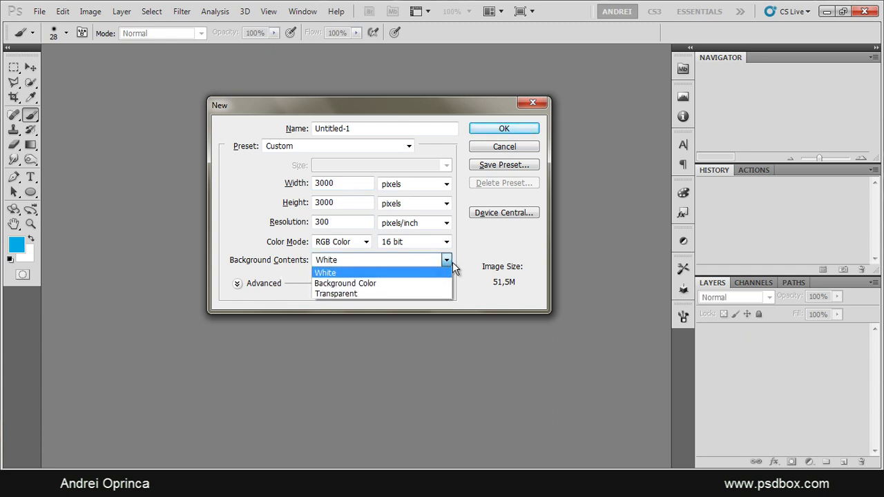
left_click(384, 285)
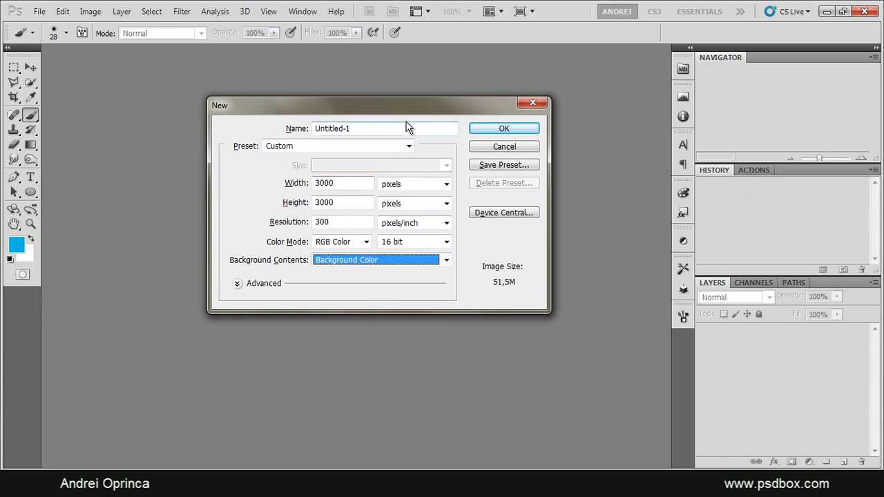
left_click(387, 260)
left_click(346, 272)
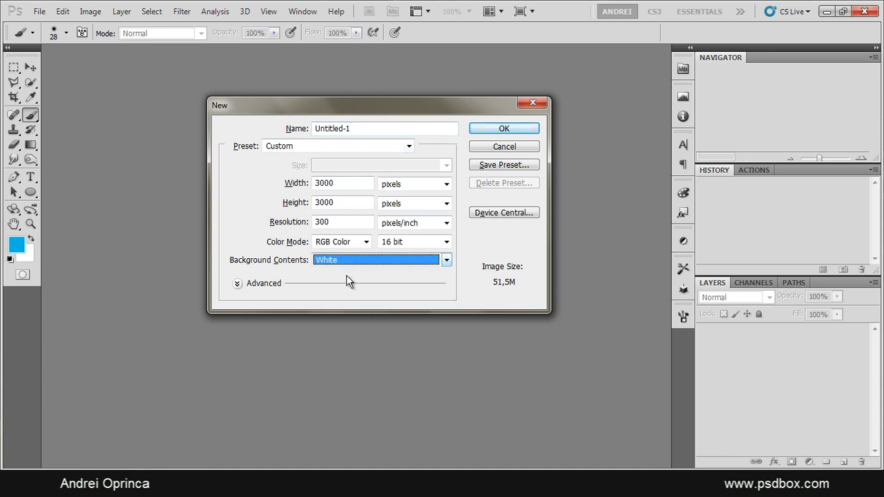
Step: Create the document and fill its Background layer with black, using the default foreground color
left_click(504, 131)
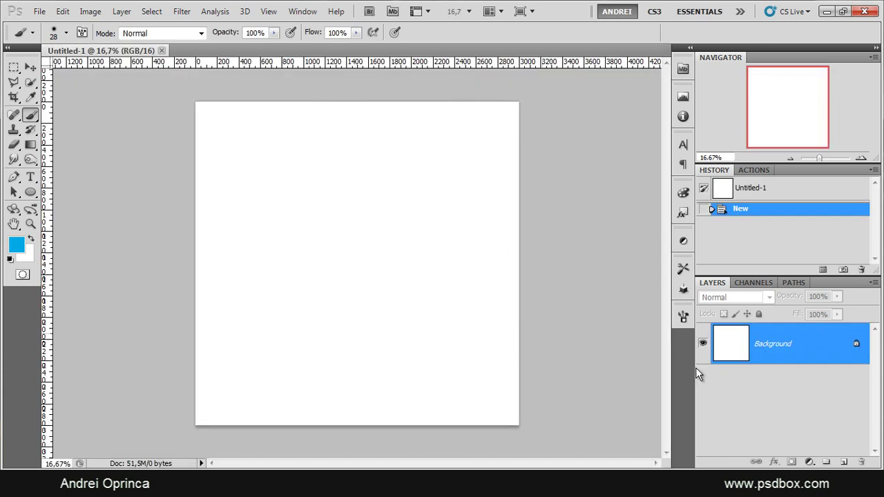
left_click(10, 259)
key("alt+BackSpace")
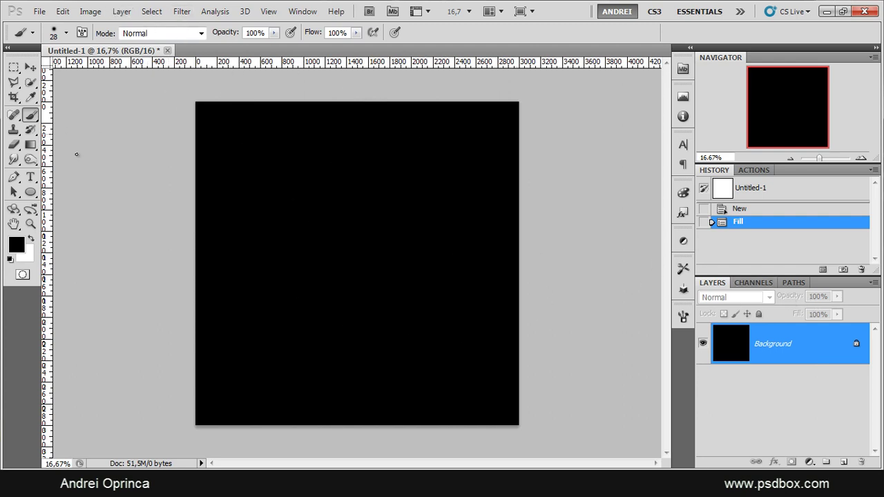
Step: Add a new layer above the Background and set the brush to 1557 px with 0% hardness
left_click(839, 461)
right_click(329, 227)
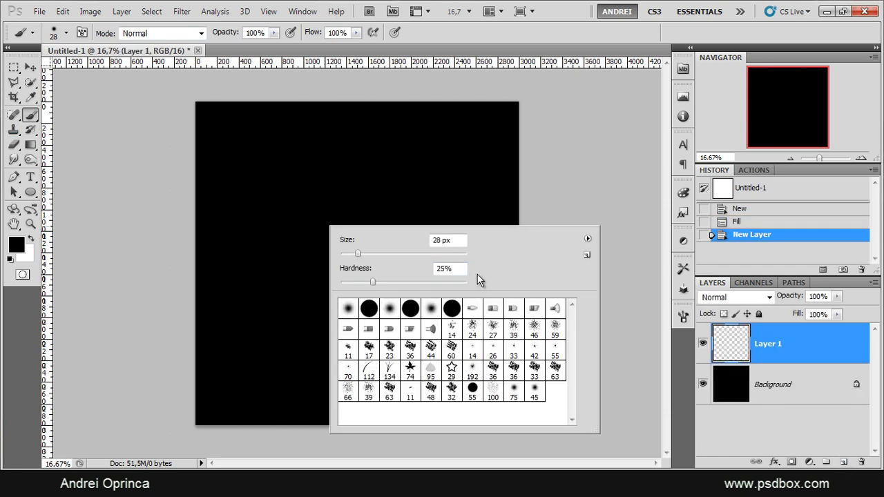
left_click(456, 253)
left_click_drag(373, 283, 240, 282)
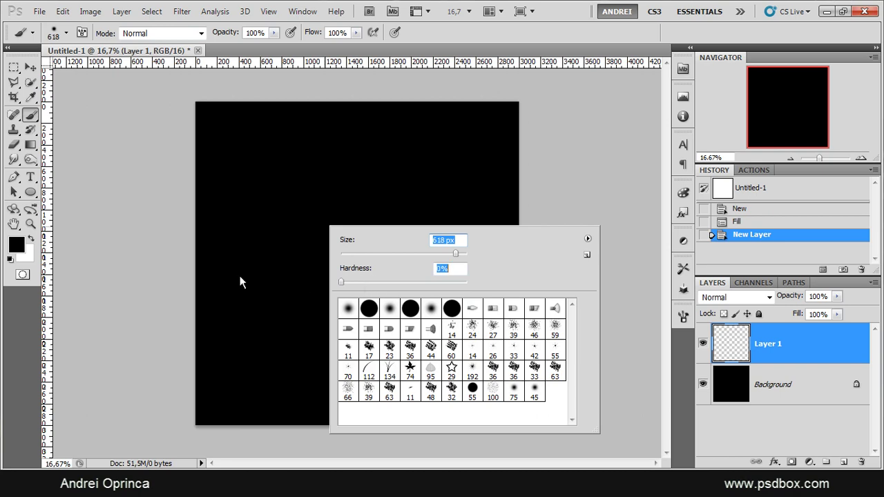
left_click_drag(455, 253, 463, 253)
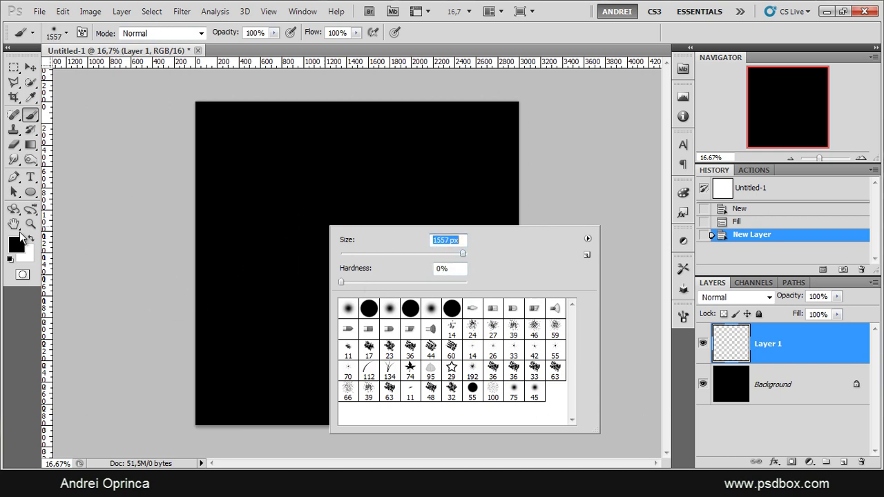
Step: Set the foreground color to a very dark blue, #08161c
left_click(19, 240)
left_click_drag(272, 138, 610, 177)
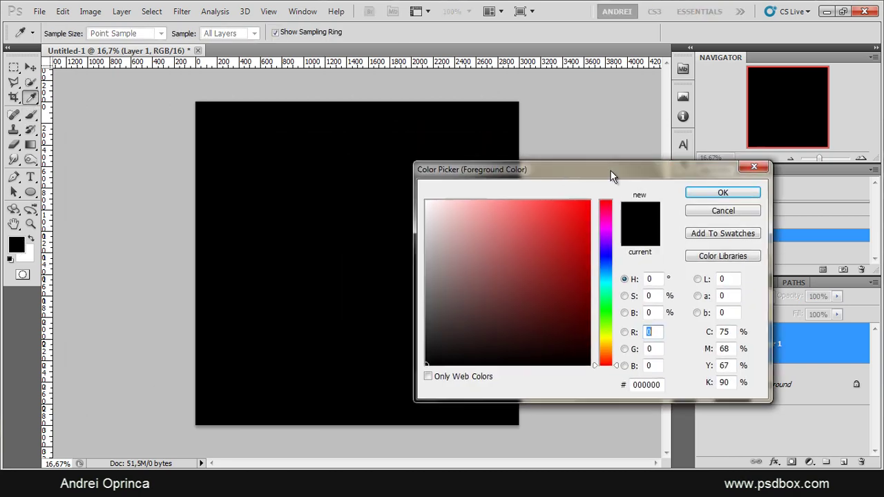
mouse_move(466, 327)
left_mouse_down()
mouse_move(380, 322)
mouse_move(386, 327)
left_mouse_up()
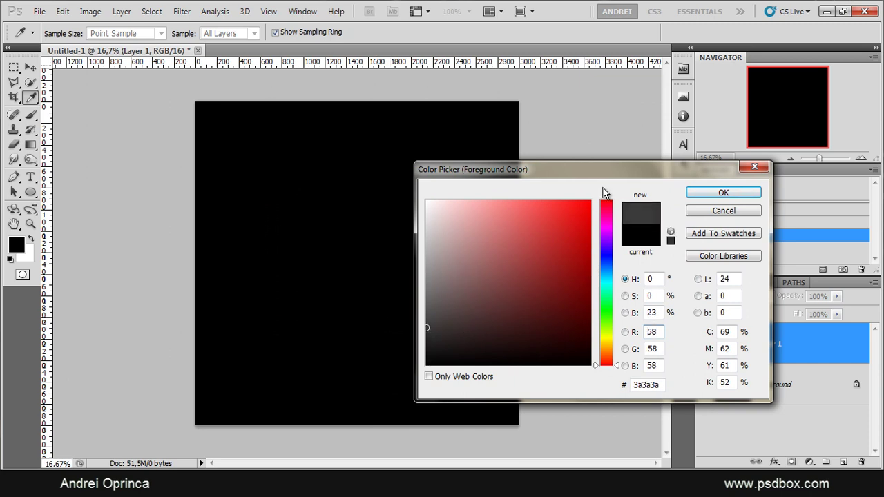
left_click(552, 151)
left_click(561, 178)
left_click(608, 275)
left_click(569, 317)
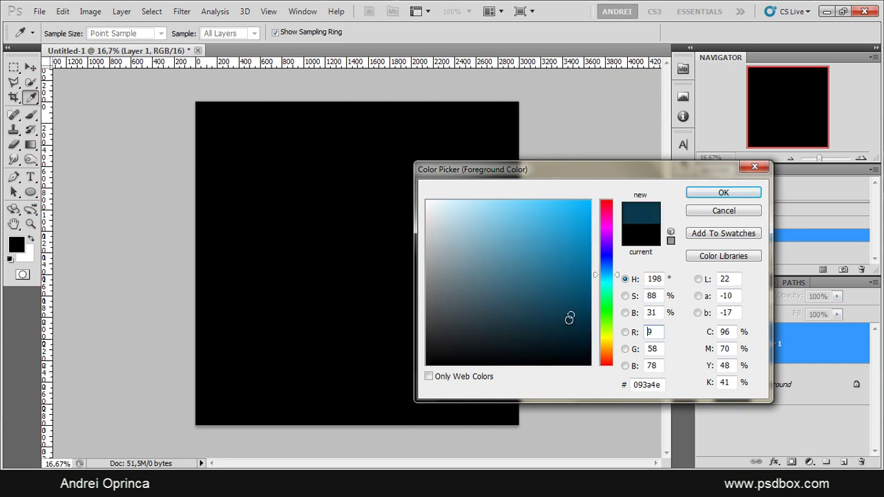
left_click_drag(569, 316, 542, 348)
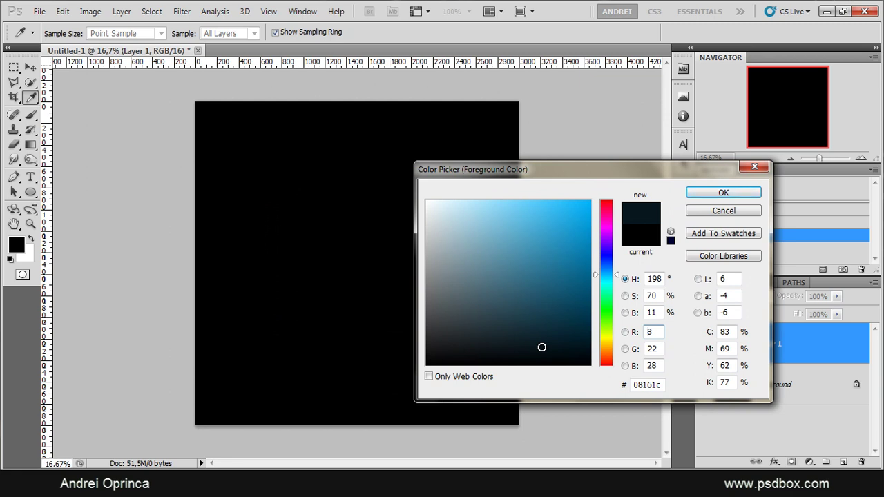
left_click_drag(588, 166, 436, 101)
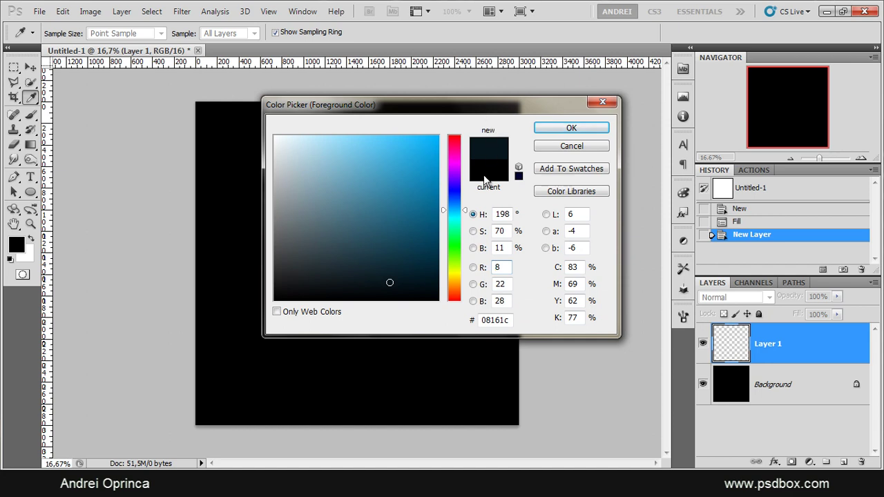
left_click_drag(499, 100, 651, 113)
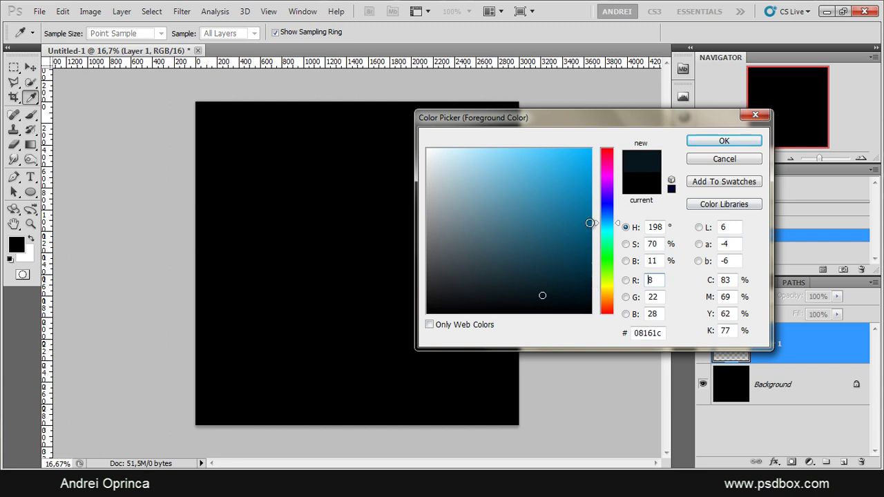
left_click_drag(640, 113, 603, 101)
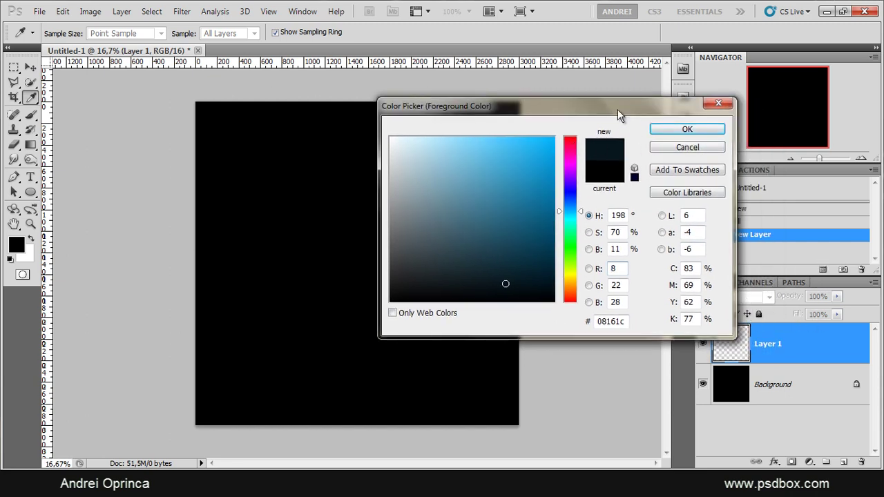
left_click_drag(608, 103, 578, 87)
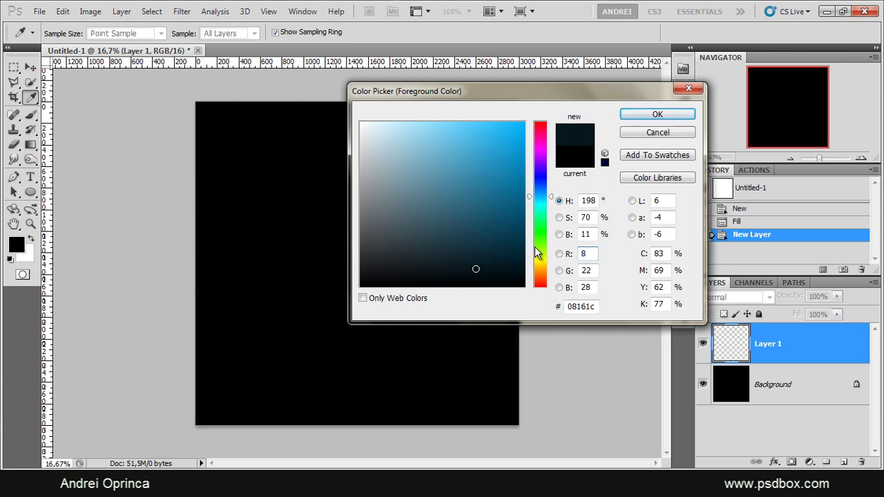
left_click(635, 115)
Step: Paint one soft dark blue spot with the Brush on Layer 1, slightly left of the canvas center
key("b")
left_click(314, 263)
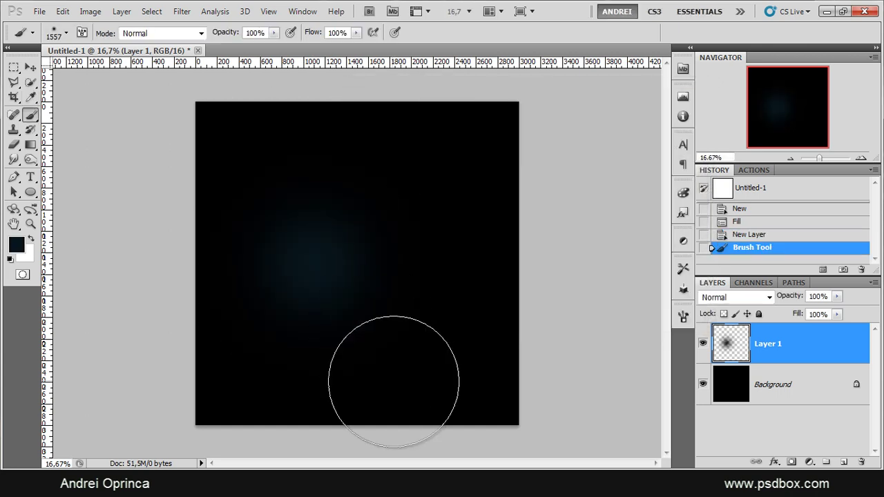
Step: Set the foreground color to a very dark orange-brown, #1b1006, and paint one soft spot overlapping the blue spot's right side on Layer 1
key("i")
left_click(16, 244)
left_click(540, 268)
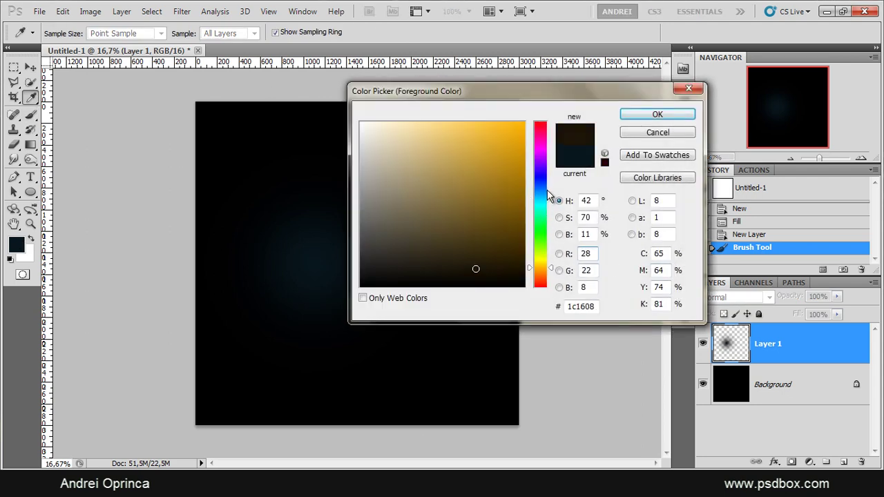
left_click(545, 144)
left_click(540, 268)
left_click(491, 268)
left_click(540, 274)
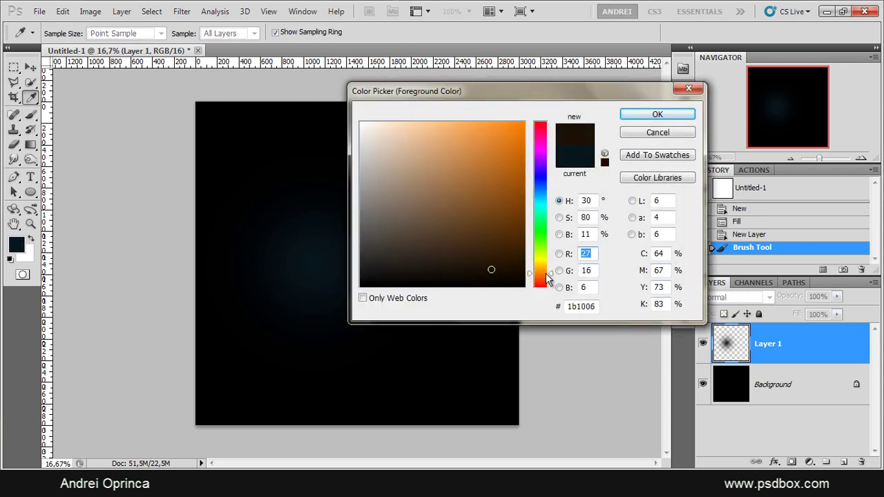
left_click(657, 115)
left_click(361, 266)
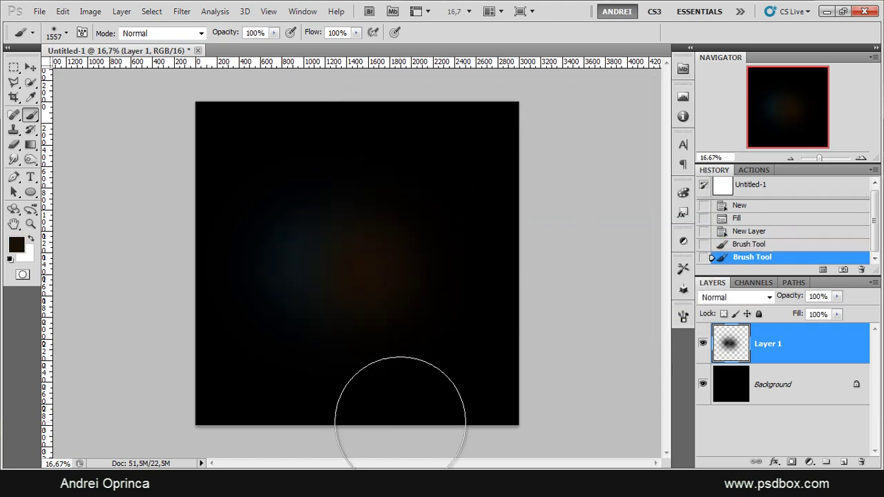
Step: Set the foreground color to a very dark yellowish green
key("i")
left_click(16, 245)
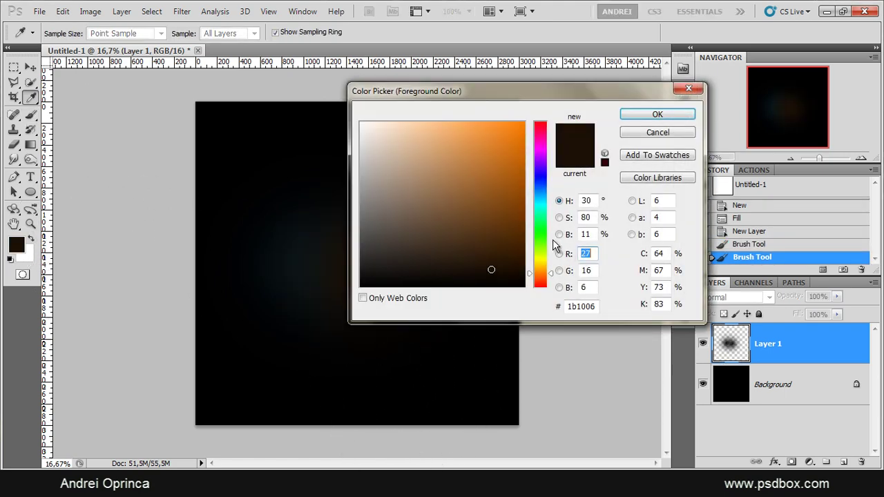
left_click(541, 254)
left_click(657, 114)
Step: Reduce the brush to 813 px and paint one soft dark green spot on Layer 1, just above and right of the brown spot
key("b")
right_click(354, 239)
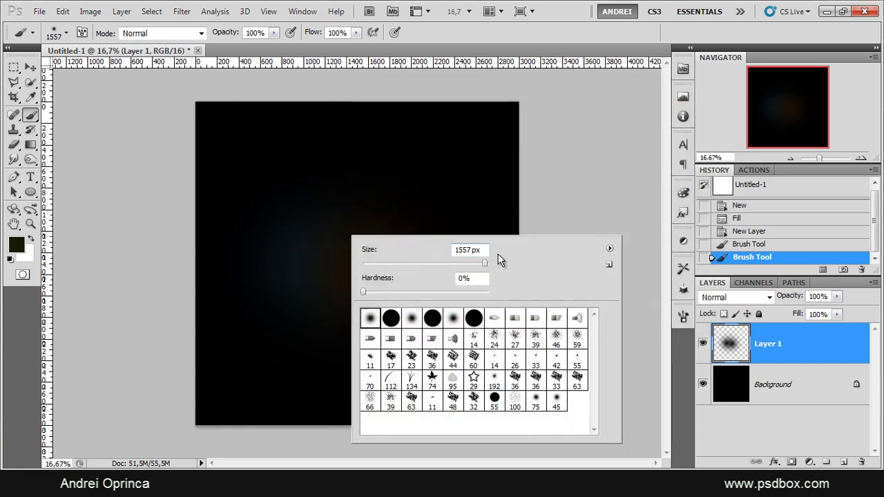
left_click_drag(485, 264, 475, 265)
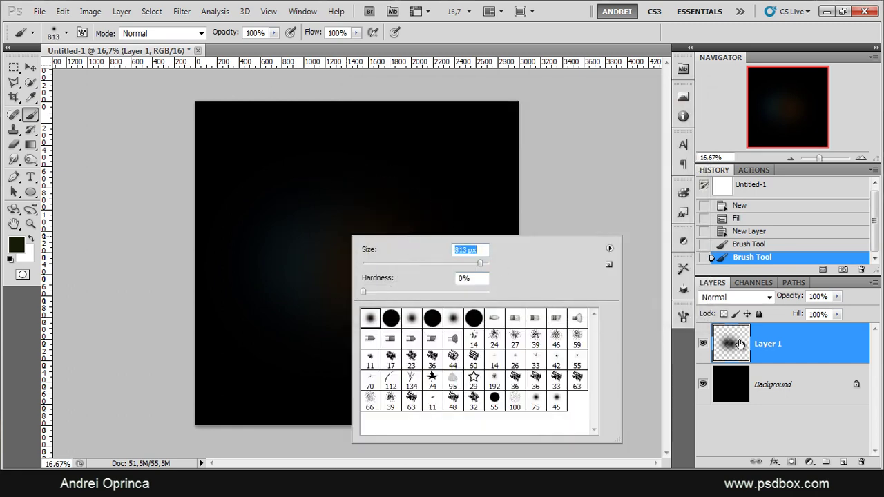
key("Return")
left_click(385, 226)
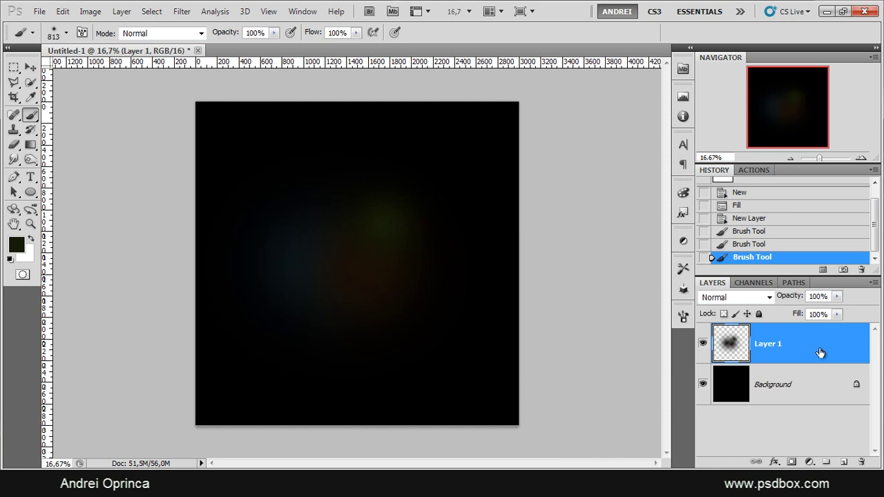
left_click(703, 344)
left_click(703, 344)
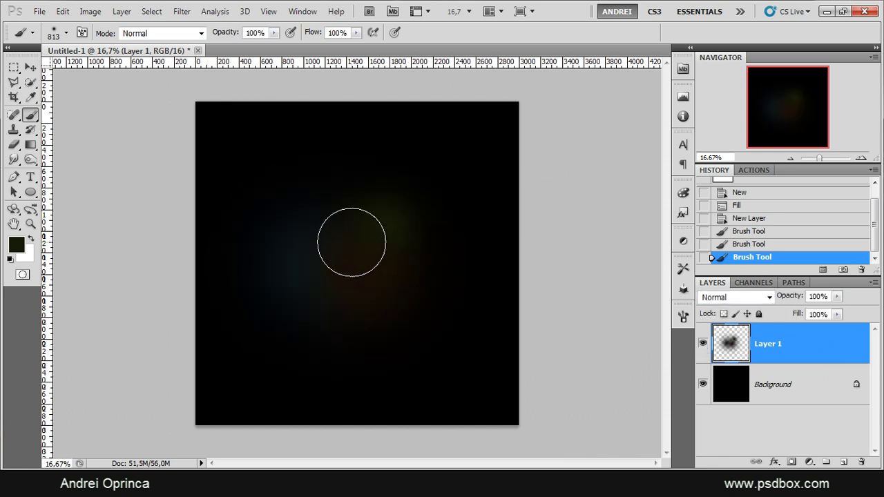
key("ctrl+plus")
key("ctrl+minus")
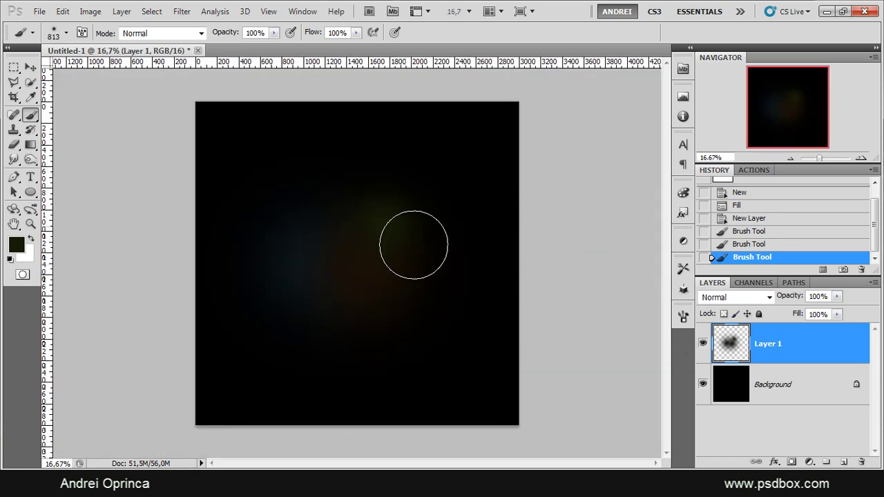
Step: Add a new layer above Layer 1 and set the foreground color to a bright orange
left_click(843, 462)
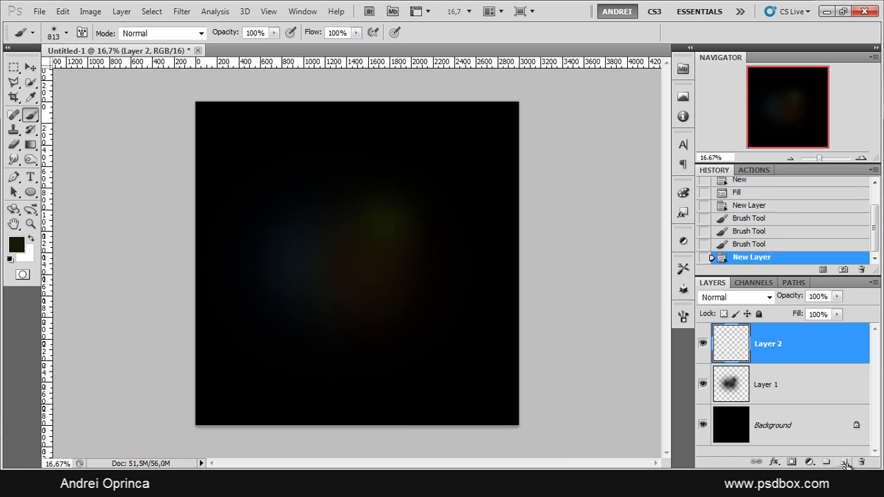
left_click(9, 248)
left_click(540, 270)
left_click_drag(491, 146, 499, 128)
left_click(657, 114)
Step: Enlarge the soft brush to 1009 px and paint one glowing orange spot on Layer 2, slightly left of the canvas center
key("b")
right_click(312, 228)
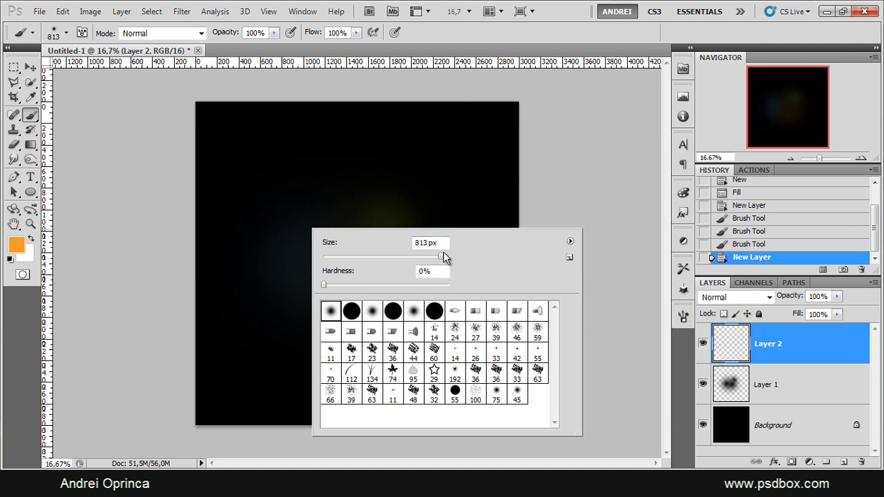
left_click_drag(443, 257, 447, 257)
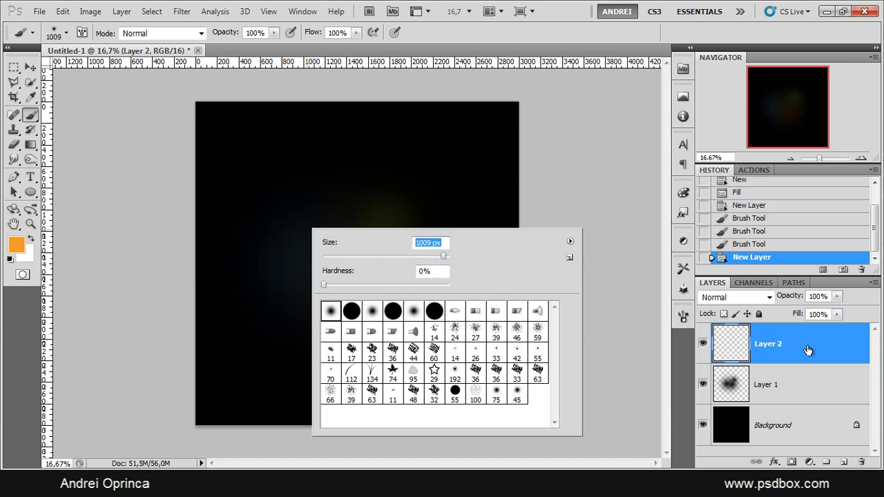
key("Return")
left_click(312, 263)
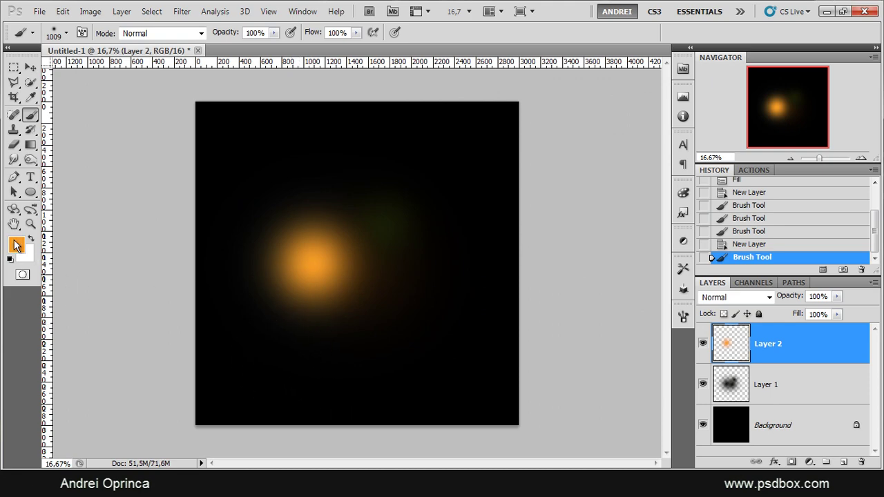
Step: Set the foreground color to a bright light blue, #27c8f6
left_click(16, 246)
left_click(538, 200)
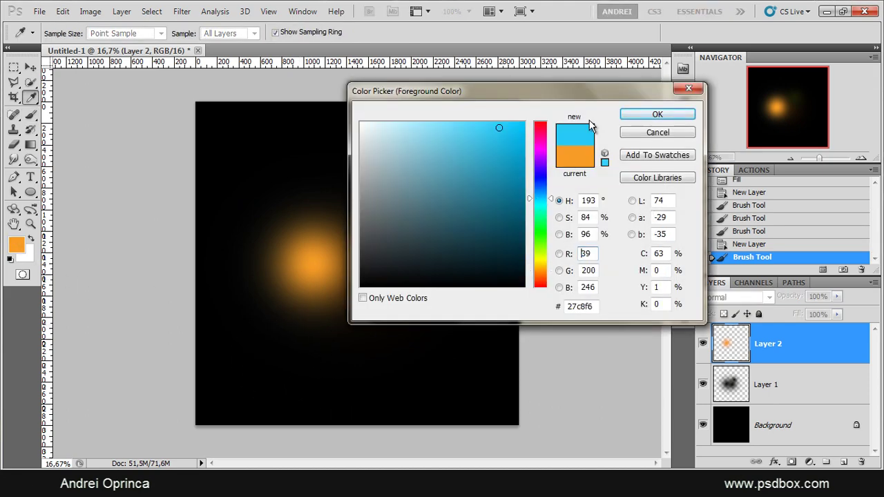
left_click(657, 114)
Step: Reduce the brush to 618 px and paint one light blue spot on Layer 2, above and right of the orange spot
right_click(428, 220)
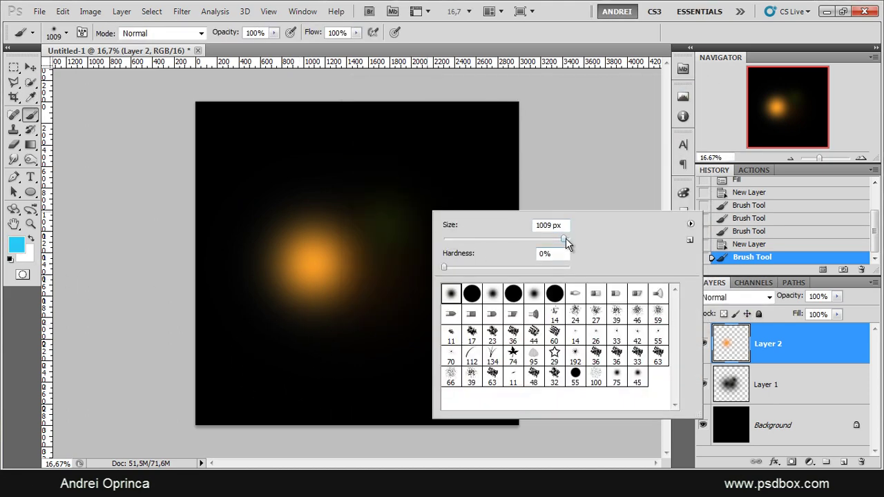
left_click_drag(563, 238, 559, 239)
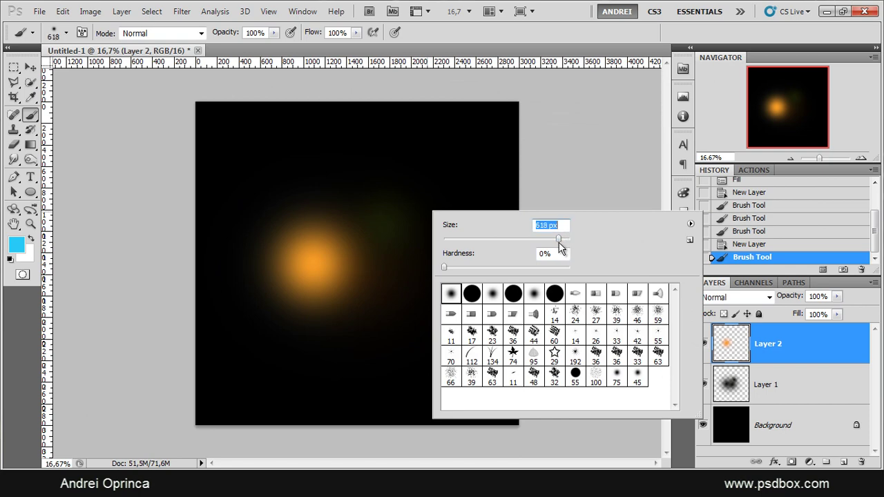
left_click(367, 245)
Step: Set the foreground color to a vivid pink, #f627aa
left_click(15, 246)
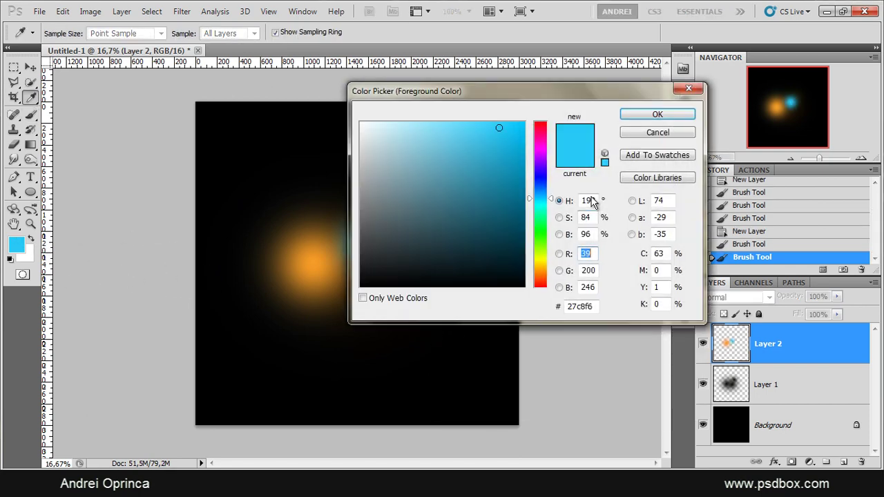
left_click(540, 139)
left_click(684, 114)
Step: Enlarge the brush to 1009 px and paint one pink spot on Layer 2, overlapping the orange spot's lower right side
right_click(272, 172)
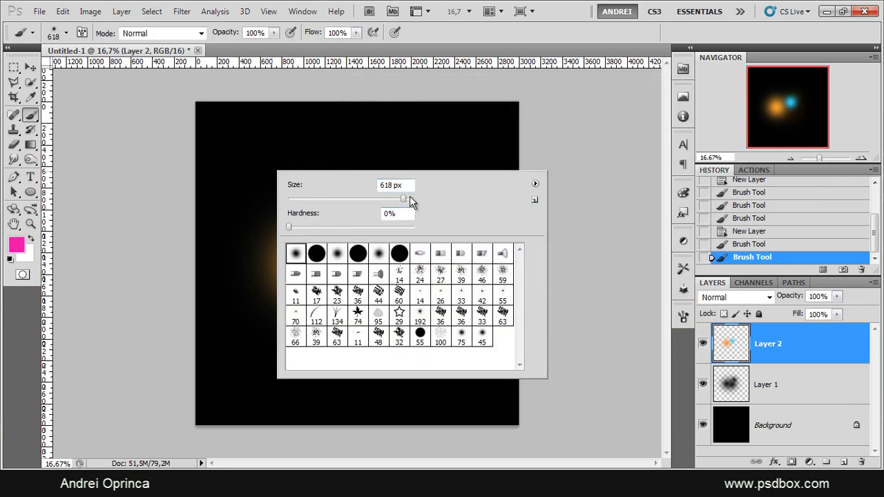
left_click_drag(412, 196, 408, 198)
left_click(798, 349)
left_click(336, 276)
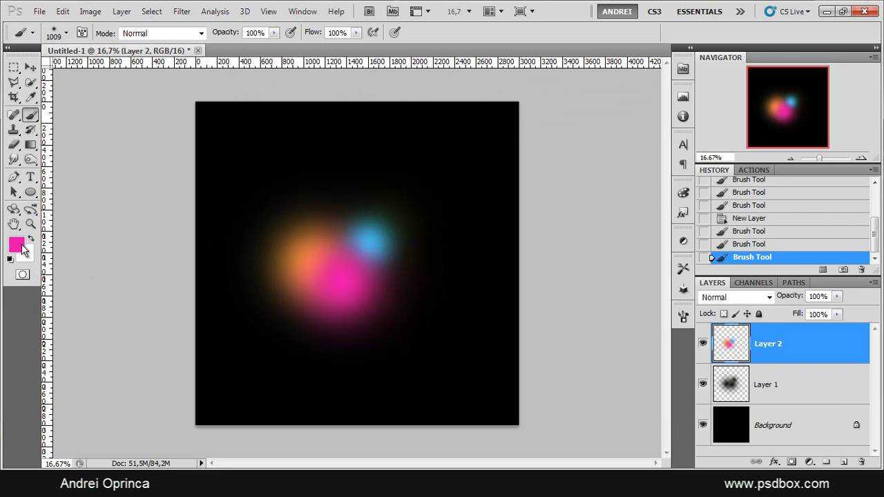
Step: Set the foreground color to a saturated bright blue and paint one large spot on Layer 2 over the small light blue one
left_click(17, 244)
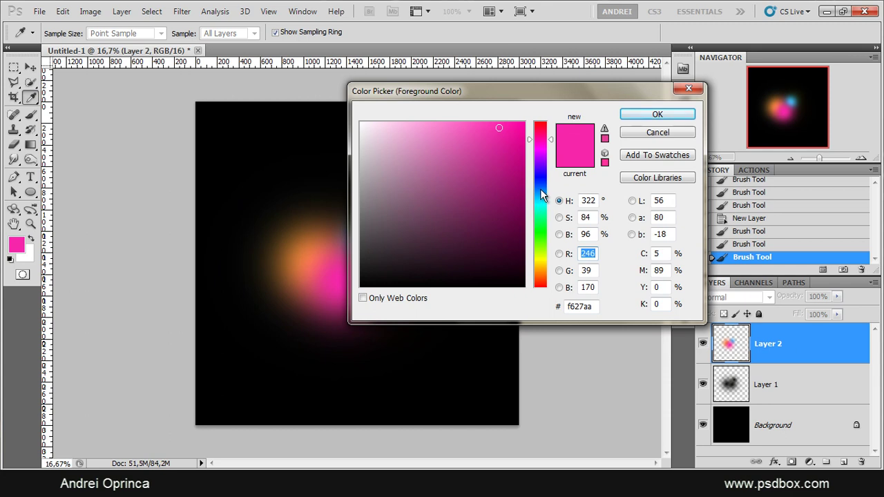
left_click(541, 193)
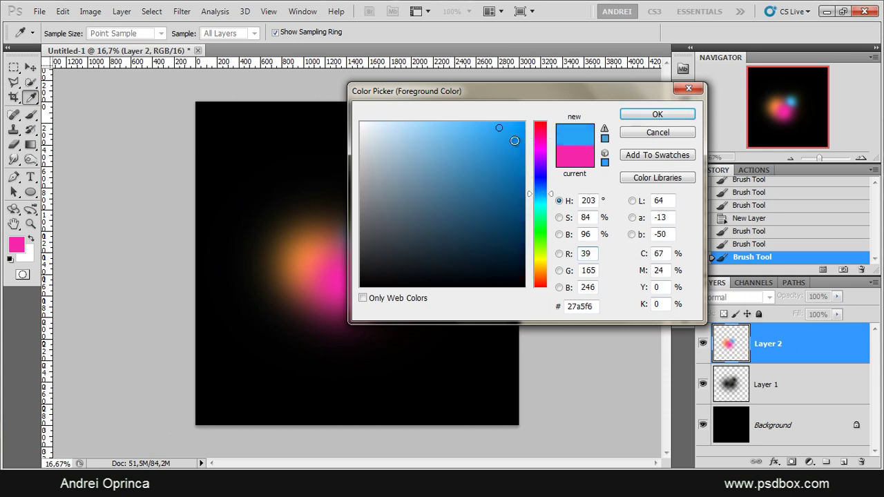
left_click(520, 131)
left_click(658, 114)
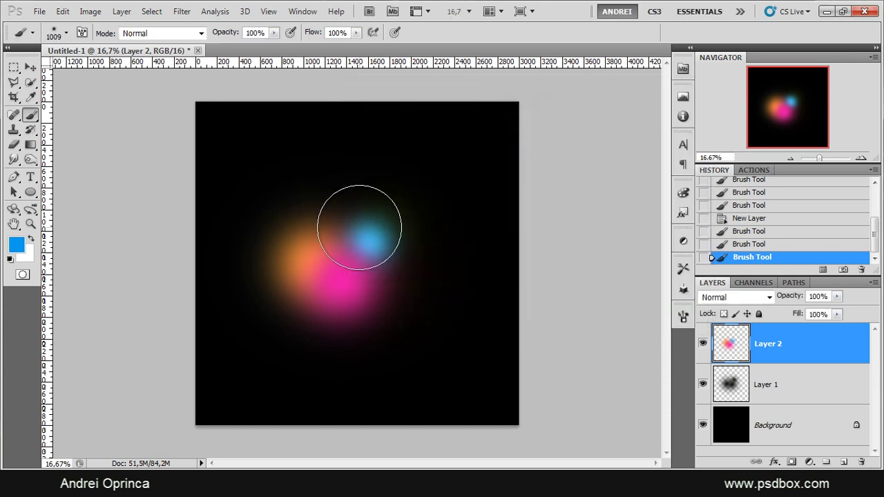
left_click(359, 227)
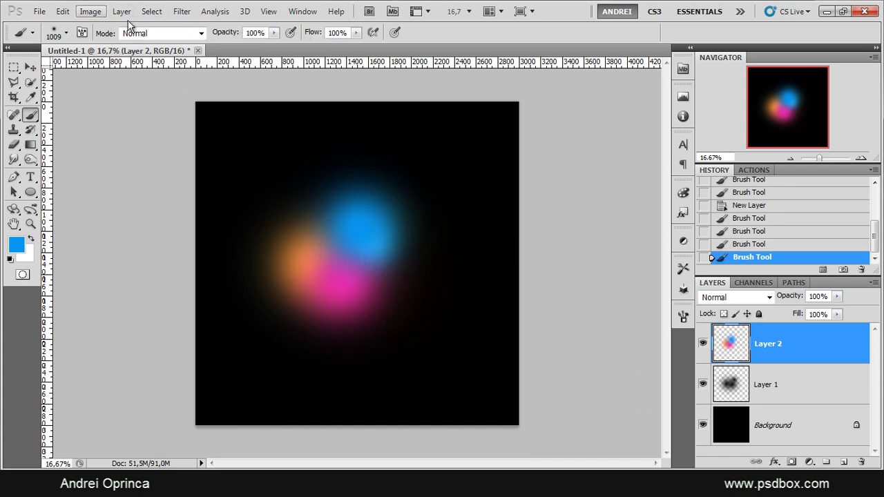
Step: Apply a Gaussian Blur with an increased radius to Layer 2 and move its color spots slightly down and right toward the canvas center
left_click(188, 19)
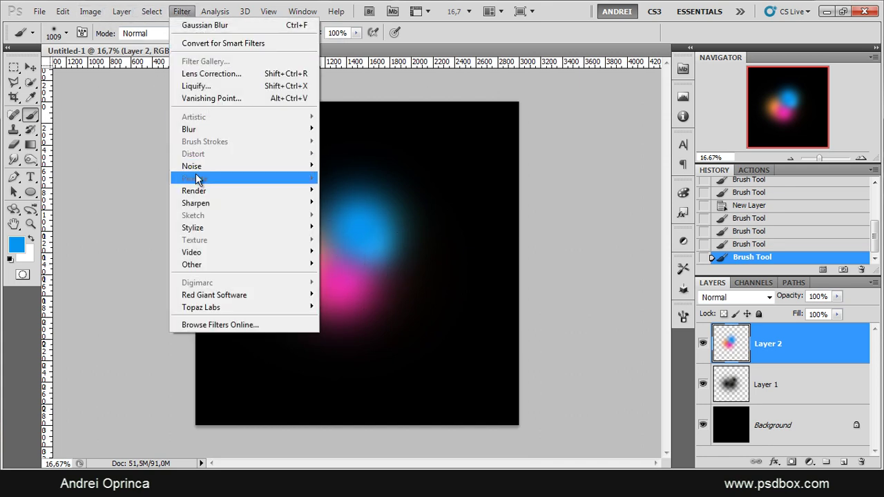
mouse_move(205, 131)
left_click(140, 179)
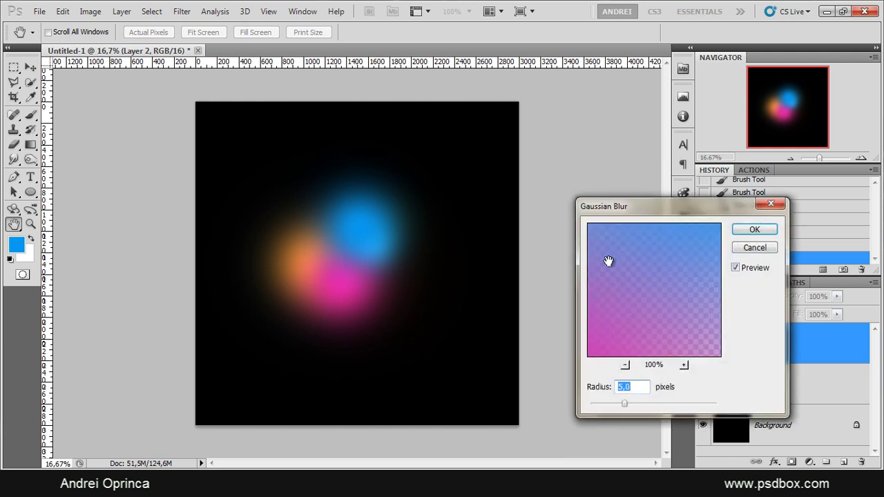
left_click(665, 406)
left_click(755, 230)
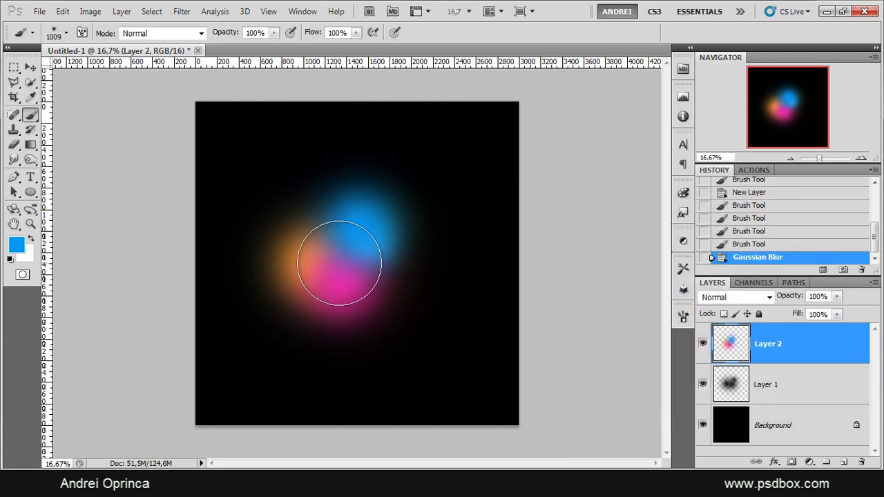
key("v")
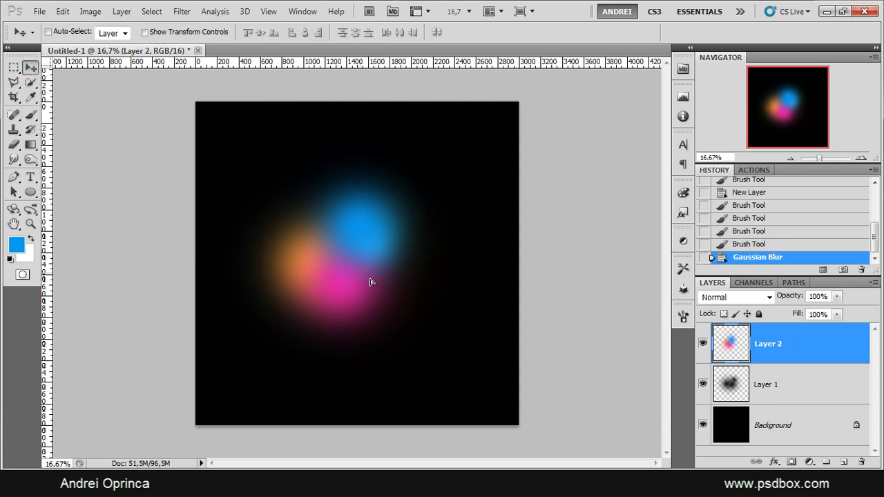
left_click_drag(370, 282, 384, 281)
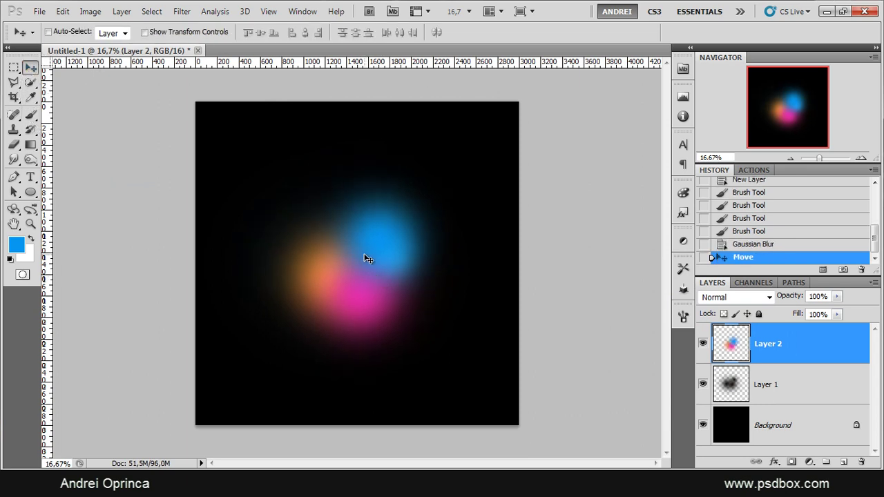
Step: Start a free-form Warp on Layer 2 and pull all four mesh corners inward across one another to twist the color spots
key("ctrl+t")
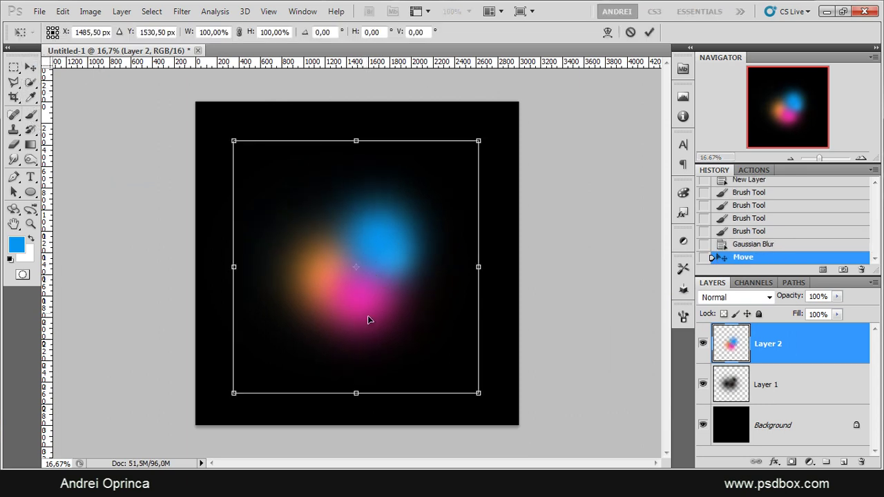
right_click(387, 218)
left_click(438, 313)
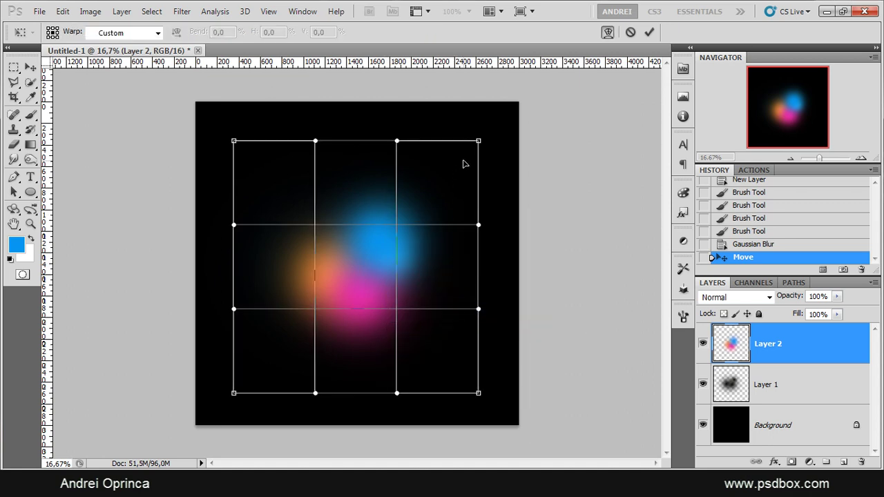
mouse_move(478, 141)
left_mouse_down()
mouse_move(283, 124)
mouse_move(261, 110)
left_mouse_up()
left_click_drag(233, 393, 431, 359)
mouse_move(479, 393)
left_mouse_down()
mouse_move(279, 225)
mouse_move(289, 245)
left_mouse_up()
mouse_move(233, 141)
left_mouse_down()
mouse_move(377, 309)
mouse_move(385, 294)
left_mouse_up()
Step: Try to warp Layer 2's twisted color spots into a narrow diagonal pink, blue and orange streak, and undo the transform
mouse_move(430, 282)
left_mouse_down()
mouse_move(514, 372)
mouse_move(203, 213)
left_mouse_up()
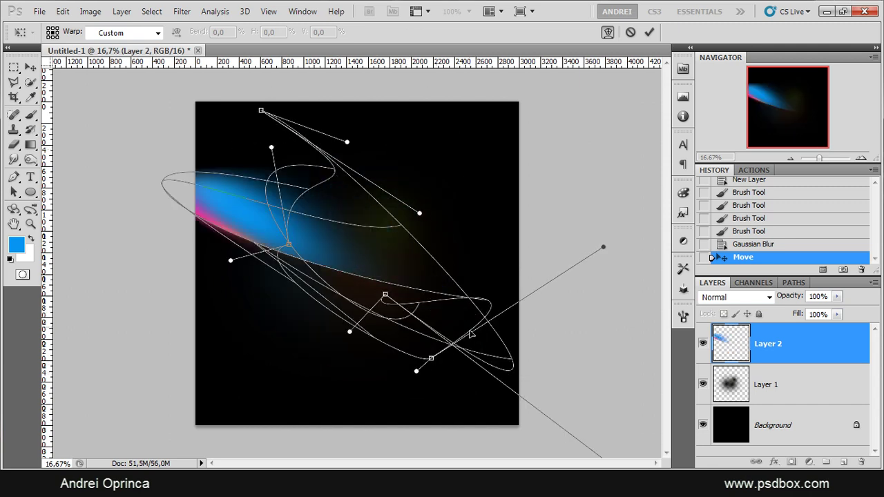
left_click_drag(281, 191, 269, 286)
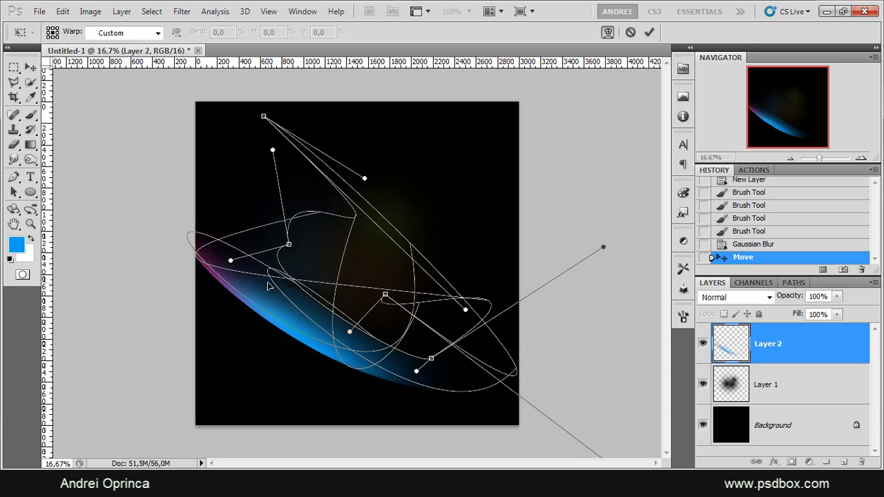
left_click_drag(339, 187, 469, 373)
mouse_move(366, 261)
left_mouse_down()
mouse_move(311, 208)
mouse_move(324, 176)
left_mouse_up()
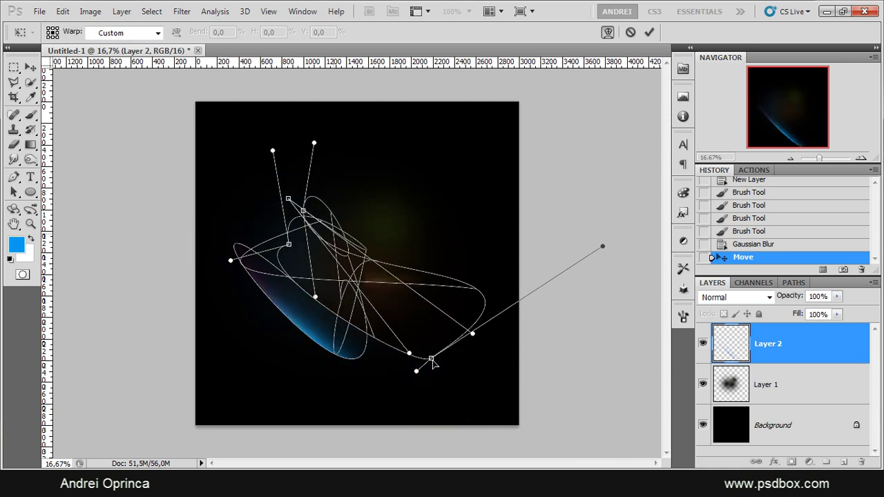
mouse_move(337, 325)
left_mouse_down()
mouse_move(326, 295)
mouse_move(341, 258)
mouse_move(338, 366)
left_mouse_up()
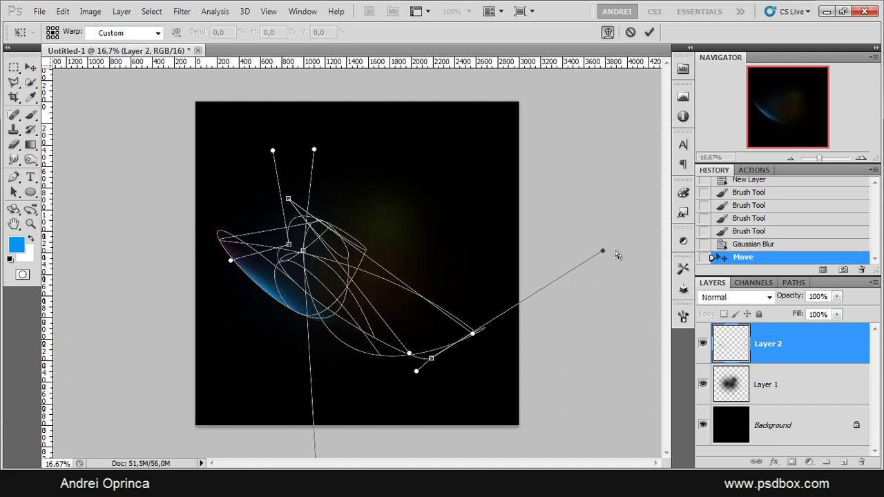
left_click_drag(602, 254, 489, 413)
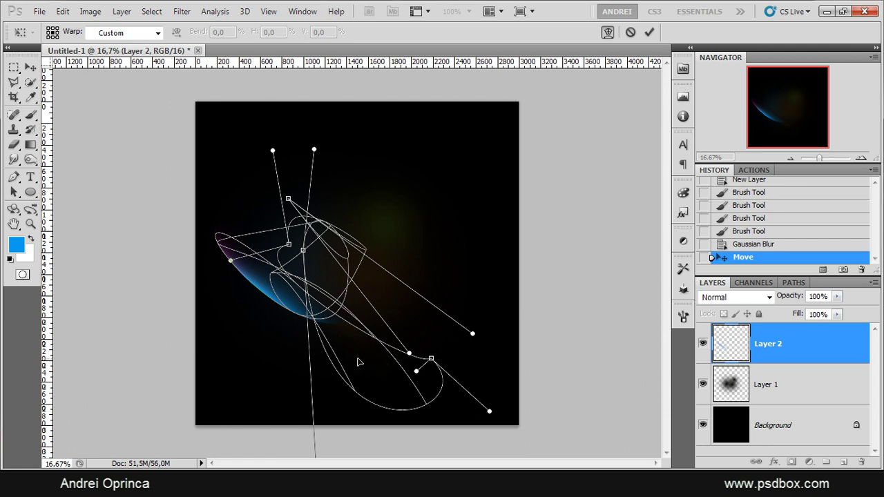
left_click_drag(359, 361, 431, 359)
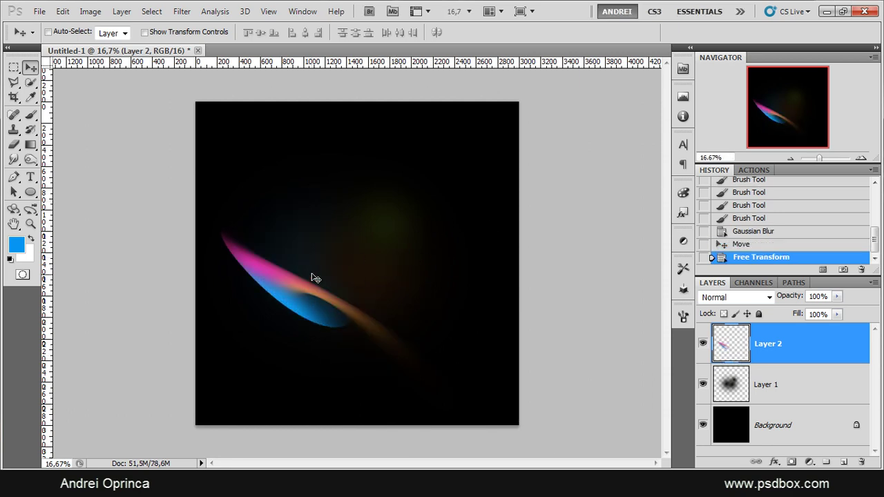
key("ctrl+z")
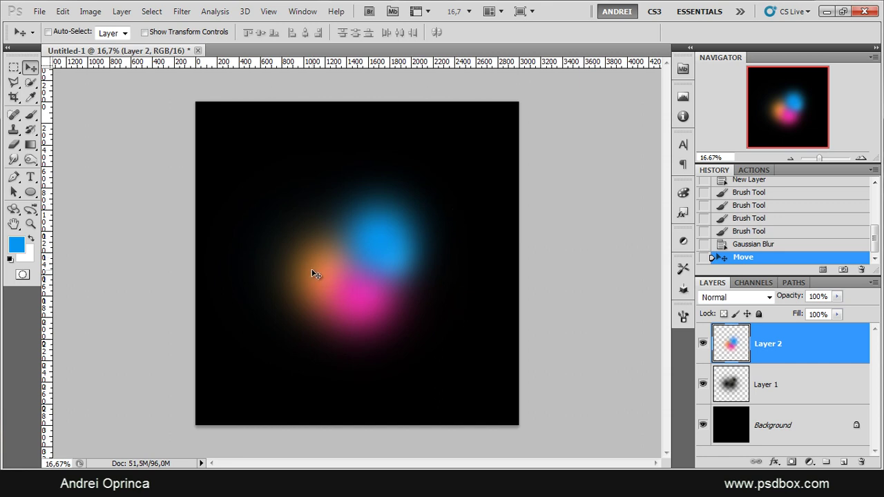
Step: Warp Layer 2's color spots into a thin S-shaped diagonal streak running from blue at the upper left to pink at the lower right
key("ctrl+t")
right_click(393, 238)
left_click(438, 339)
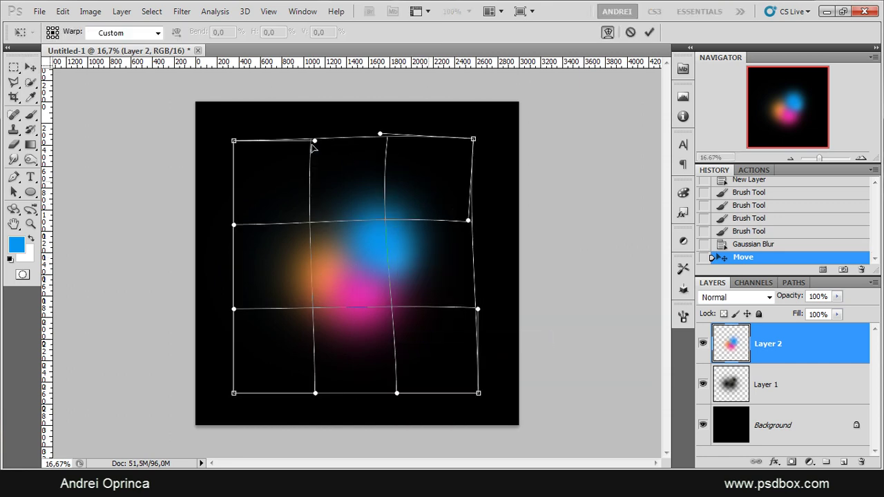
left_click_drag(311, 144, 306, 141)
left_click_drag(300, 351, 459, 362)
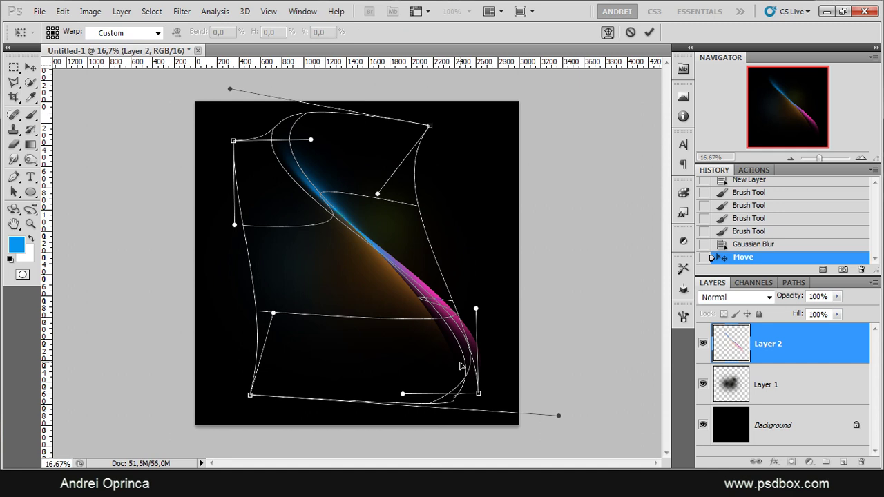
key("Return")
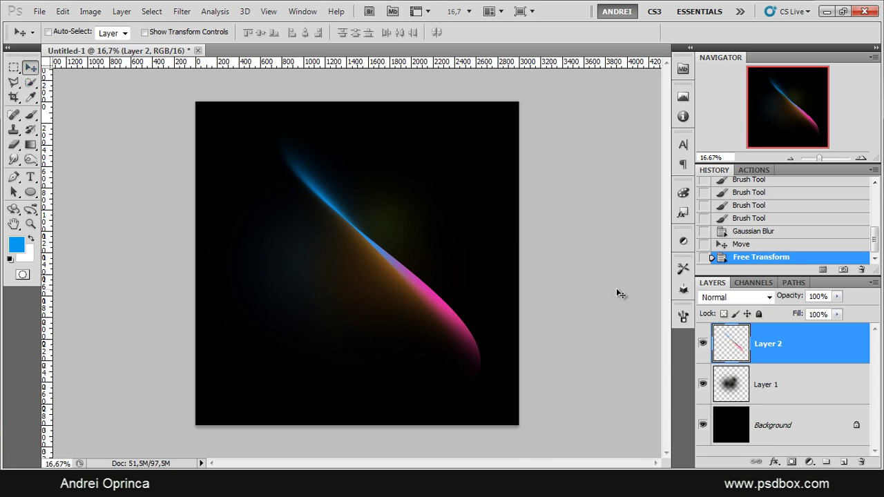
Step: Recolor the streak on Layer 2 with Hue/Saturation, setting Hue to -180 and Saturation to +31
key("ctrl+u")
left_click_drag(574, 107, 635, 182)
mouse_move(627, 263)
left_mouse_down()
mouse_move(590, 262)
mouse_move(667, 272)
mouse_move(629, 263)
mouse_move(643, 267)
left_mouse_up()
mouse_move(633, 303)
left_mouse_down()
mouse_move(678, 302)
mouse_move(634, 301)
left_mouse_up()
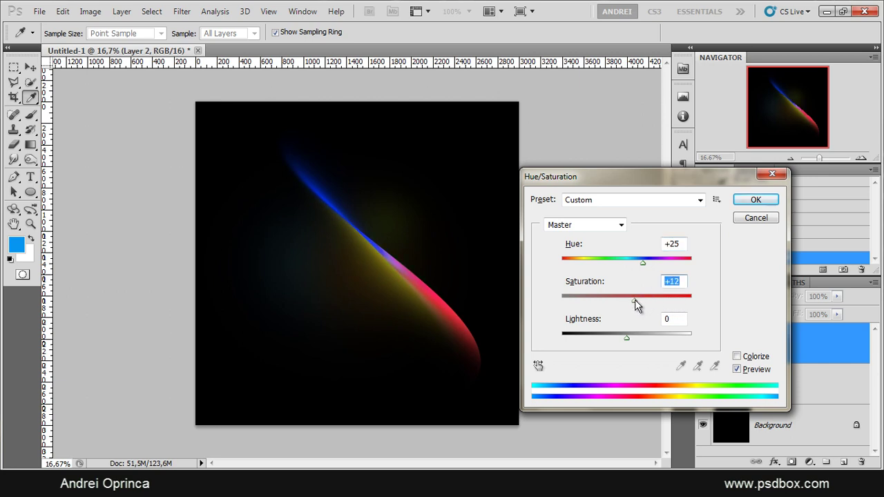
left_click_drag(650, 259, 558, 268)
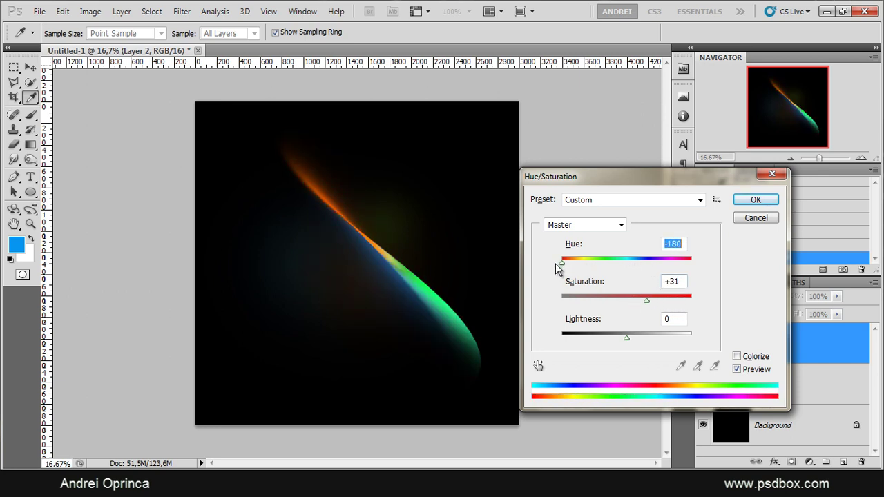
left_click(758, 202)
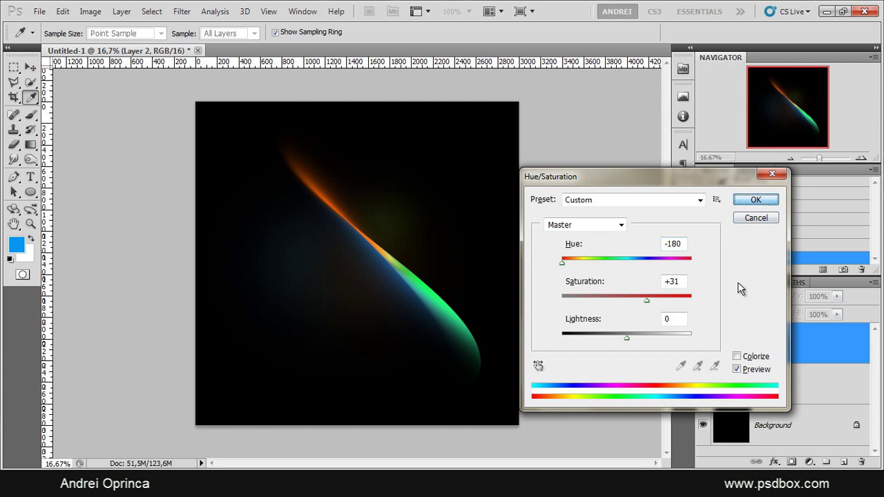
left_click(757, 200)
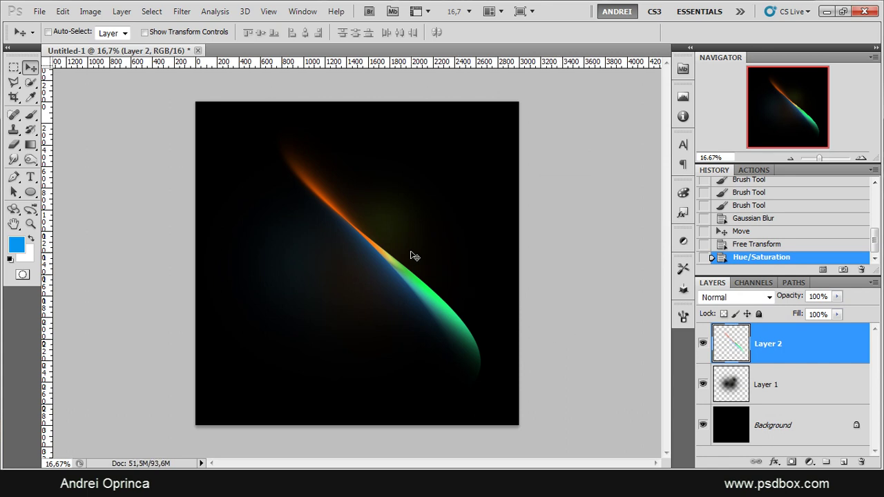
Step: Scale the streak on Layer 2 down proportionally to just under three-quarters size, placing it slightly right of the canvas center
key("ctrl+t")
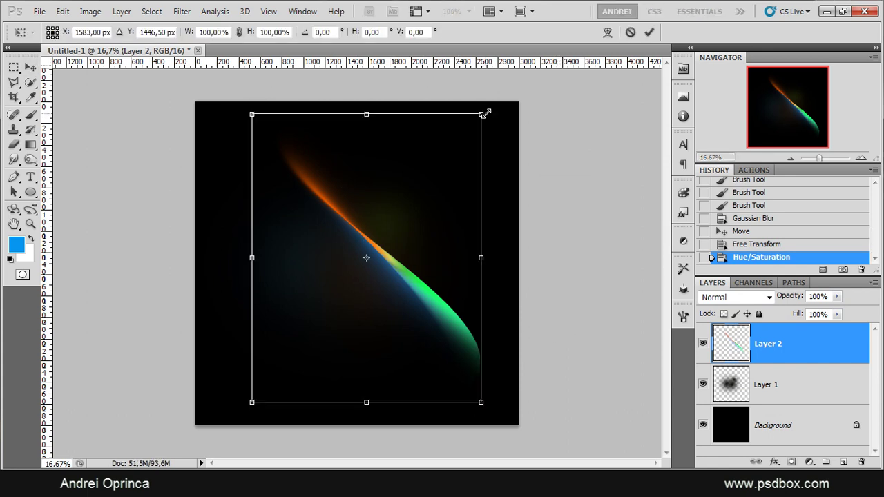
left_click_drag(485, 112, 438, 223)
key("Return")
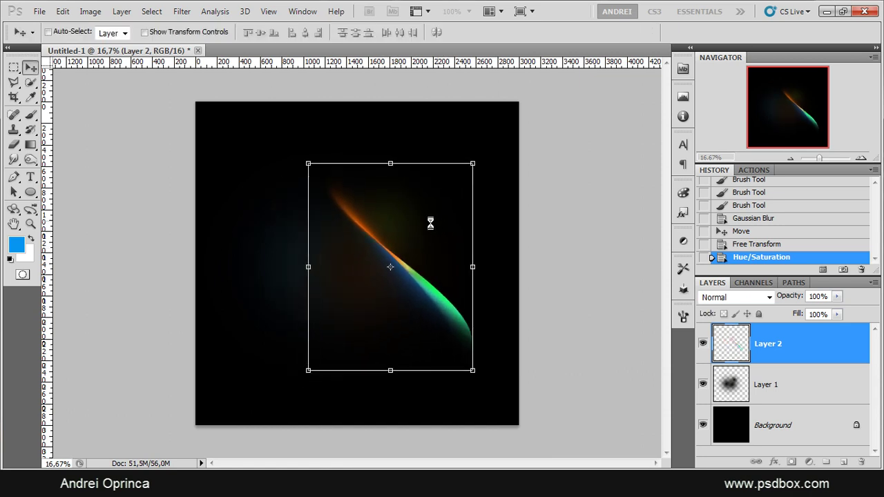
Step: Rotate the streak on Layer 2 clockwise until its orange end is at the upper right and its green end at the lower left
key("ctrl+1")
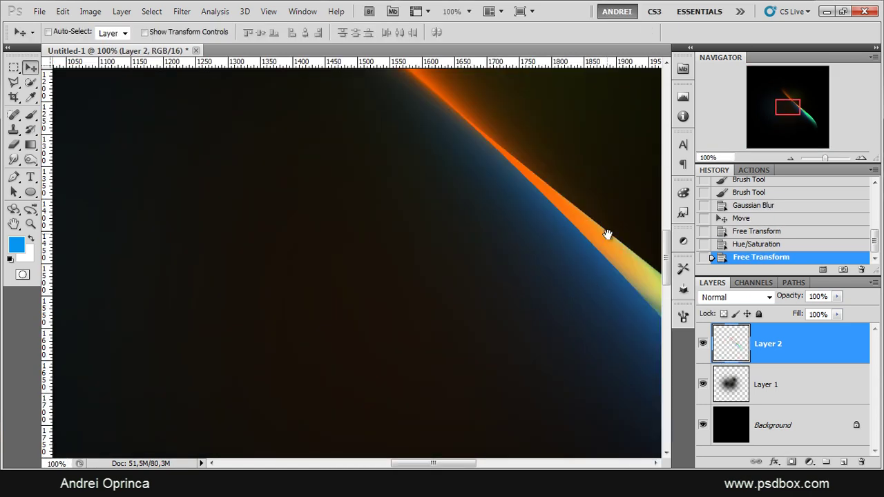
left_click_drag(606, 233, 355, 163)
mouse_move(436, 227)
left_mouse_down()
mouse_move(568, 351)
mouse_move(486, 338)
left_mouse_up()
left_click_drag(435, 290, 488, 342)
scroll(438, 229, "down", 5)
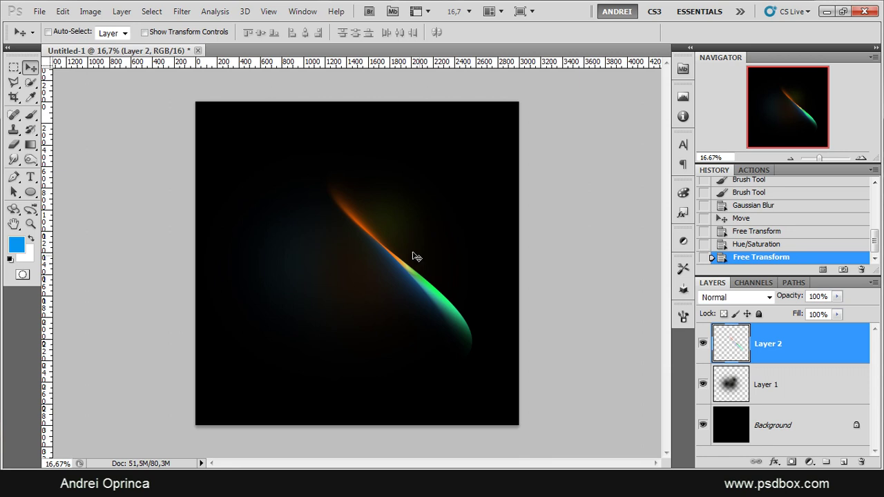
scroll(373, 265, "up", 1)
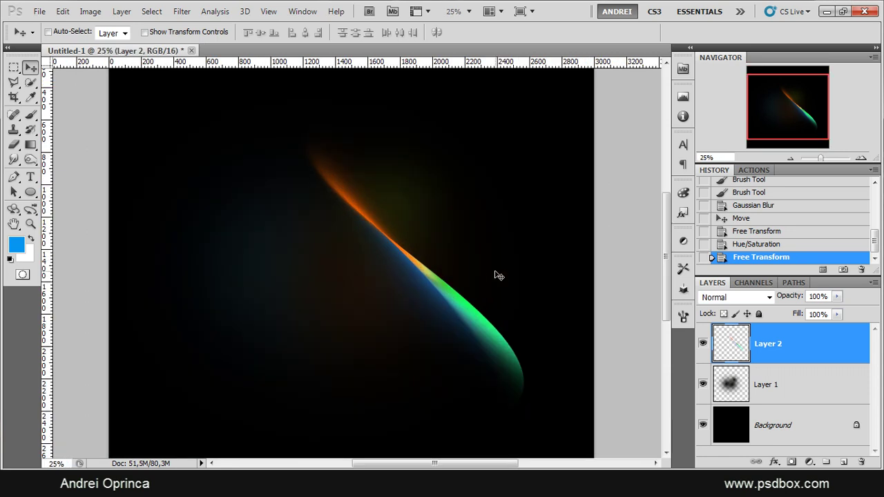
key("ctrl+t")
left_click_drag(551, 118, 547, 357)
key("Return")
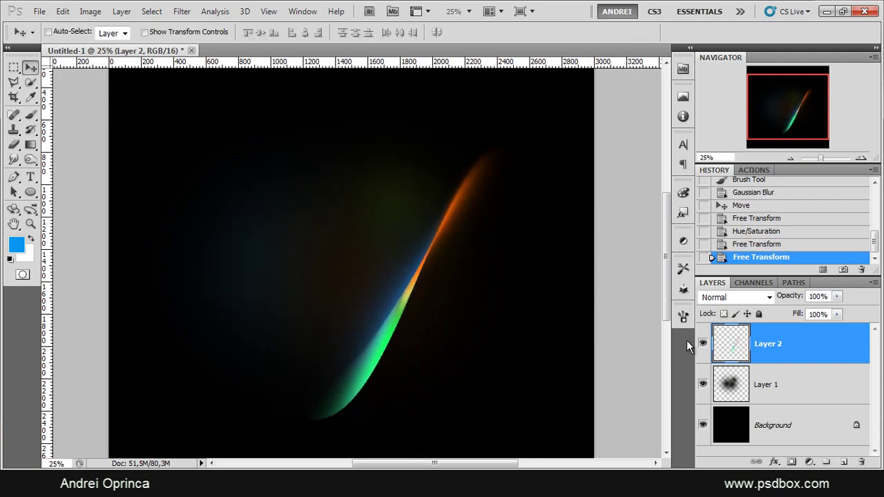
Step: Duplicate Layer 2 and flip the copy horizontally so the two streaks cross in an X
scroll(432, 266, "up", 4)
scroll(452, 233, "down", 4)
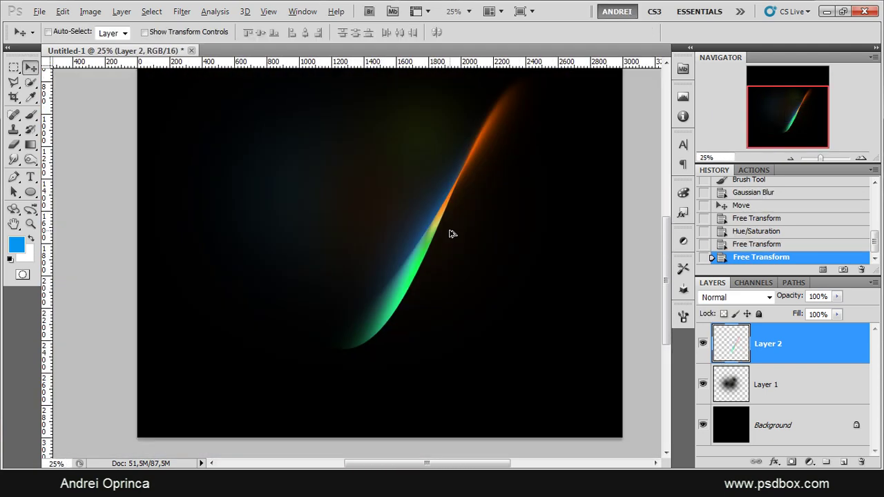
key("ctrl+j")
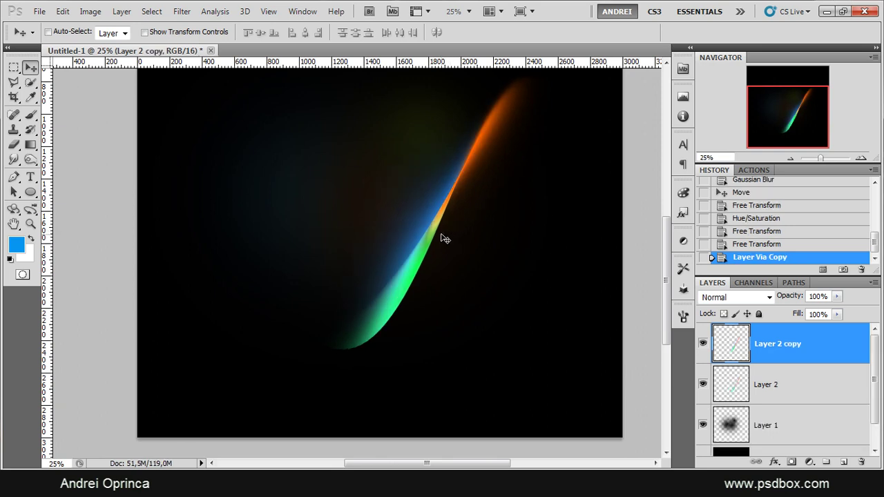
scroll(440, 239, "down", 1)
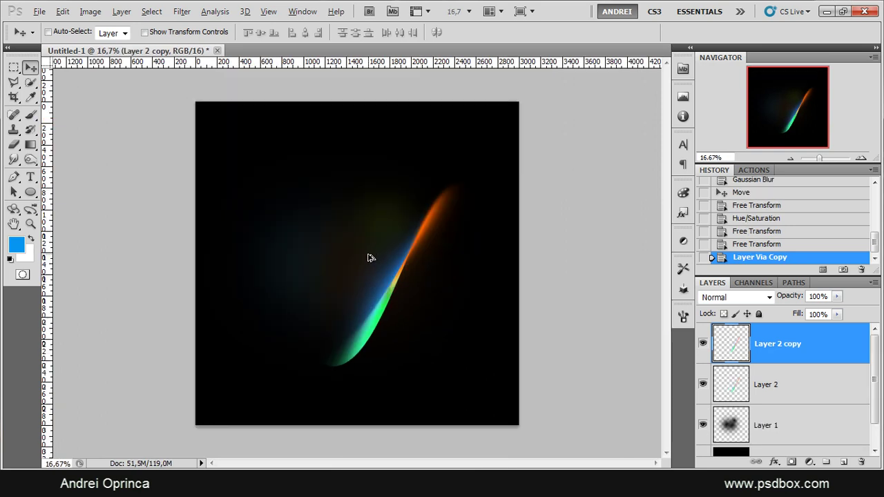
scroll(370, 260, "up", 1)
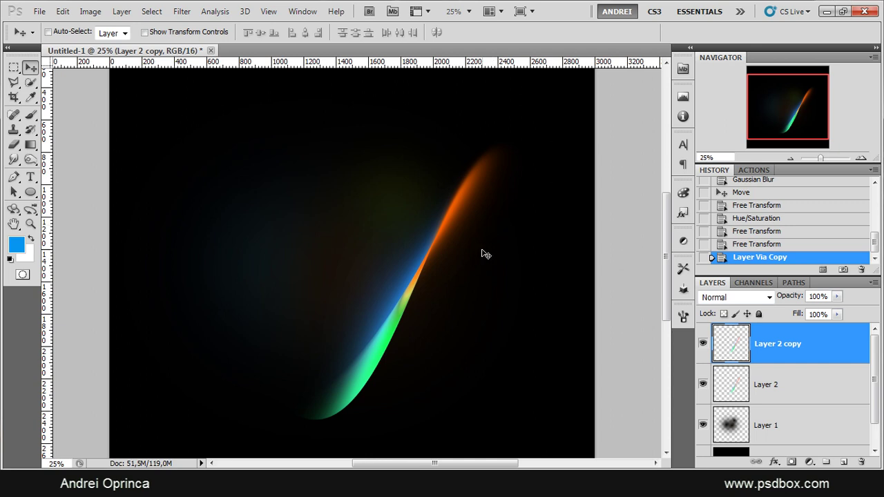
key("ctrl+t")
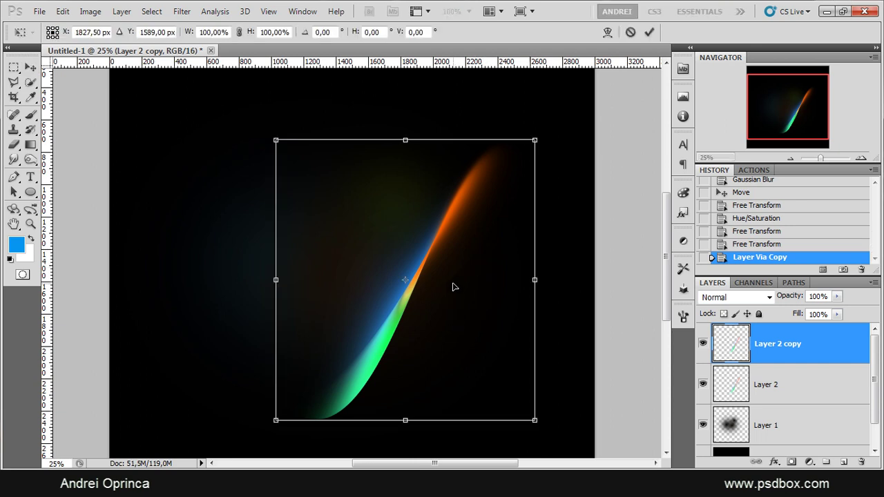
right_click(462, 272)
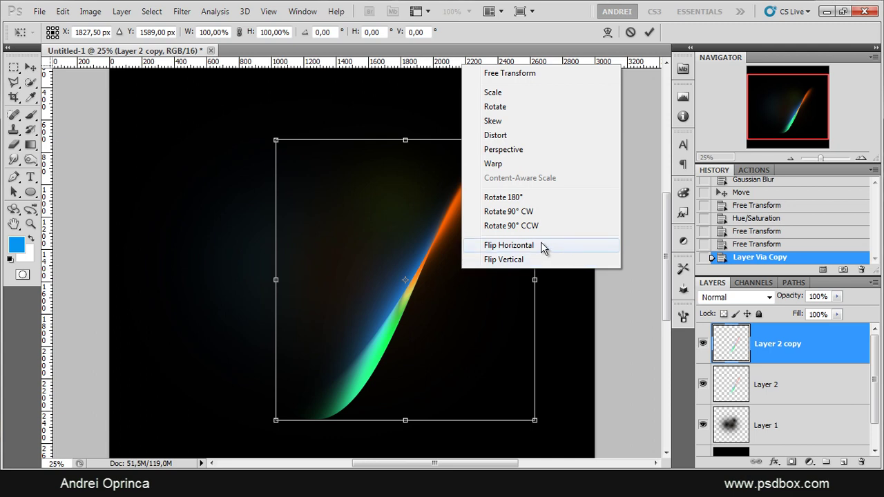
left_click(549, 246)
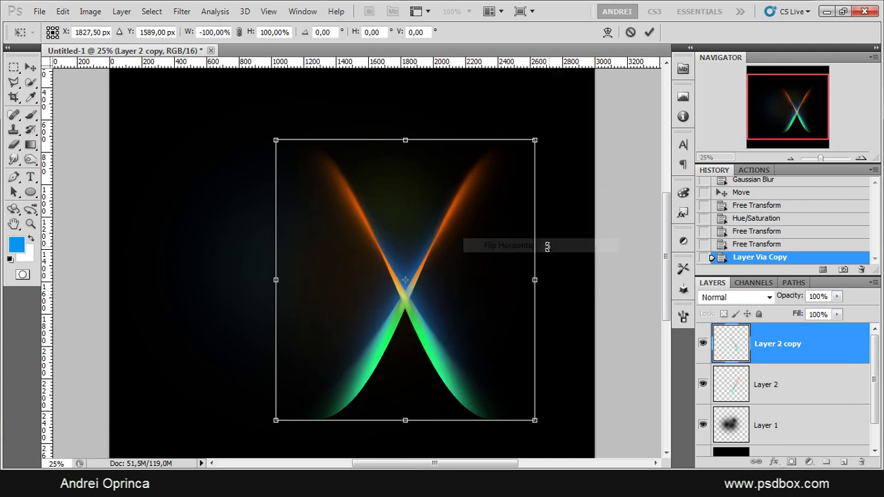
key("Return")
Step: Move the flipped copy left until the green ends meet in a V, and shift both streak layers together toward the canvas center
left_click_drag(515, 349, 426, 344)
left_click(746, 376, "shift")
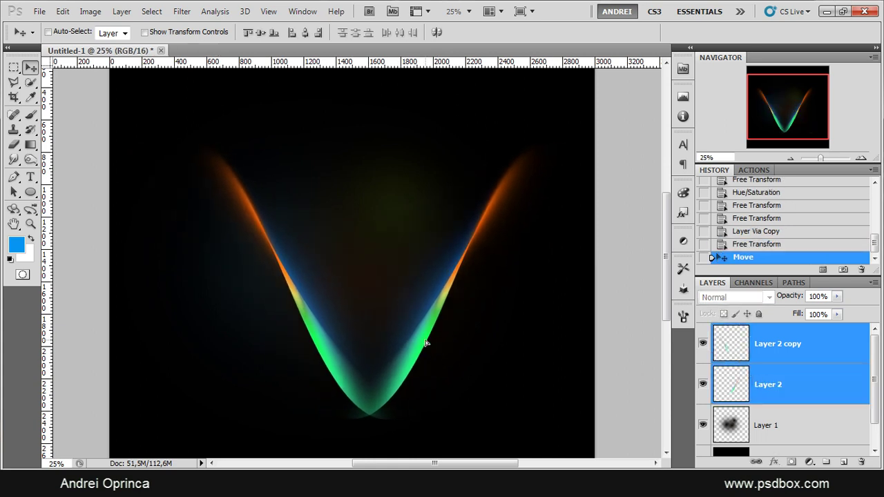
key("ctrl+minus")
key("ctrl+plus")
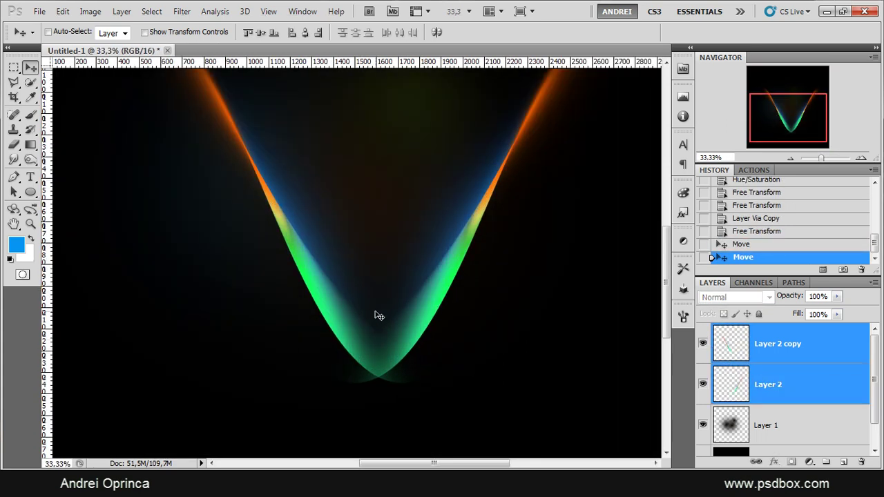
key("ctrl+minus")
left_click_drag(375, 310, 366, 326)
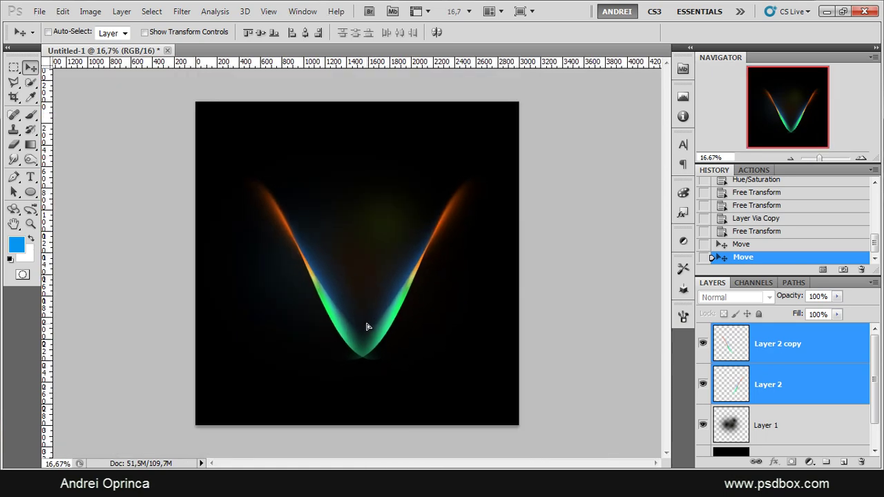
Step: Rotate Layer 2 copy by -15° to open up the left arm of the V
left_click(799, 348)
key("ctrl+t")
left_click_drag(470, 169, 448, 130)
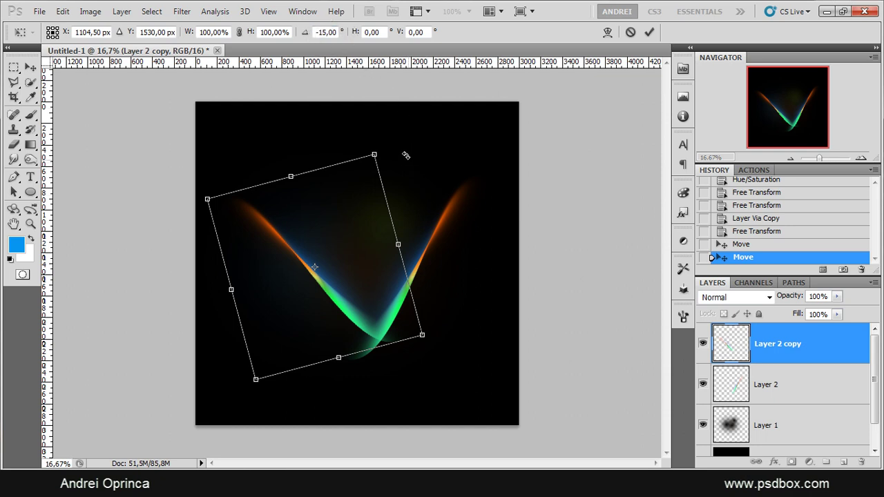
left_click_drag(404, 144, 439, 109)
key("Return")
Step: Rotate Layer 2 clockwise so the right arm of the V mirrors the left arm's tilt
left_click(792, 391)
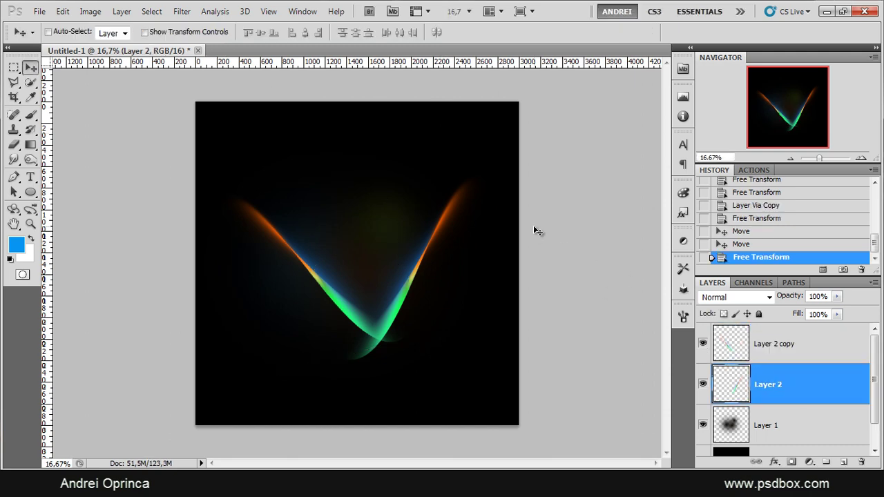
key("ctrl+t")
left_click_drag(558, 223, 556, 205)
key("Return")
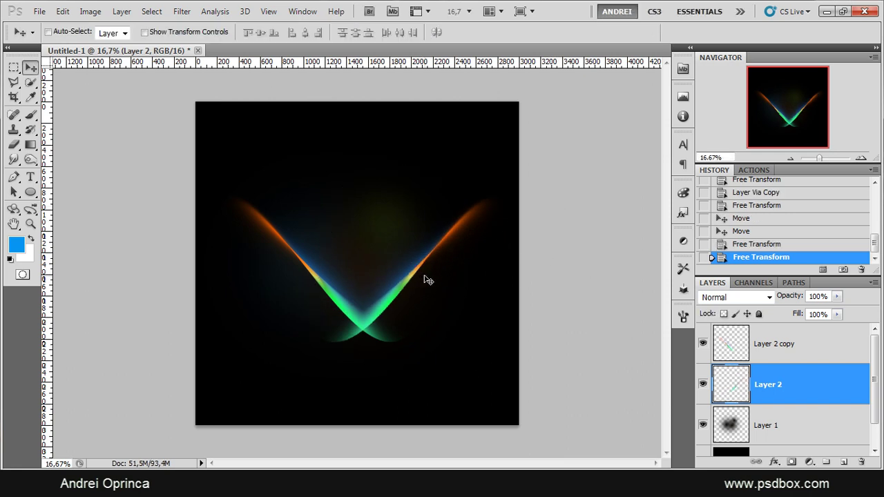
Step: Undo the separate move of Layer 2, and move Layer 2 and Layer 2 copy together slightly down and left
left_click_drag(425, 290, 431, 293)
key("ctrl+z")
left_click(804, 345, "shift")
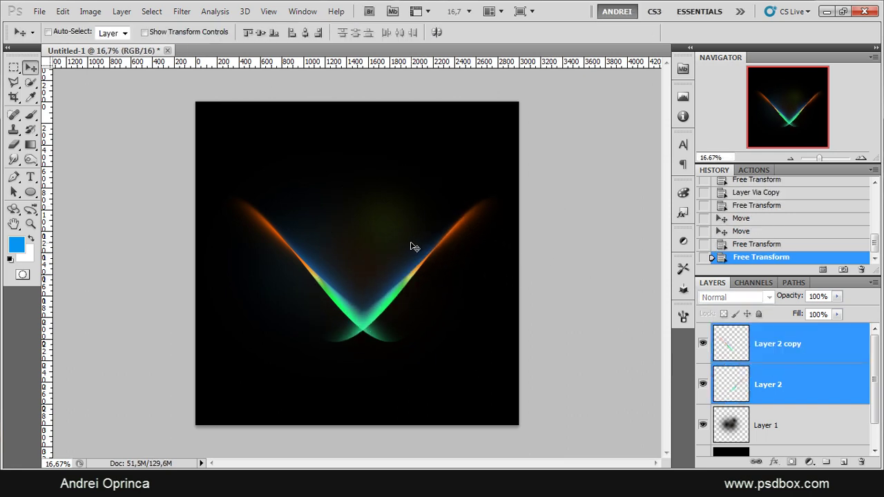
left_click_drag(414, 246, 412, 253)
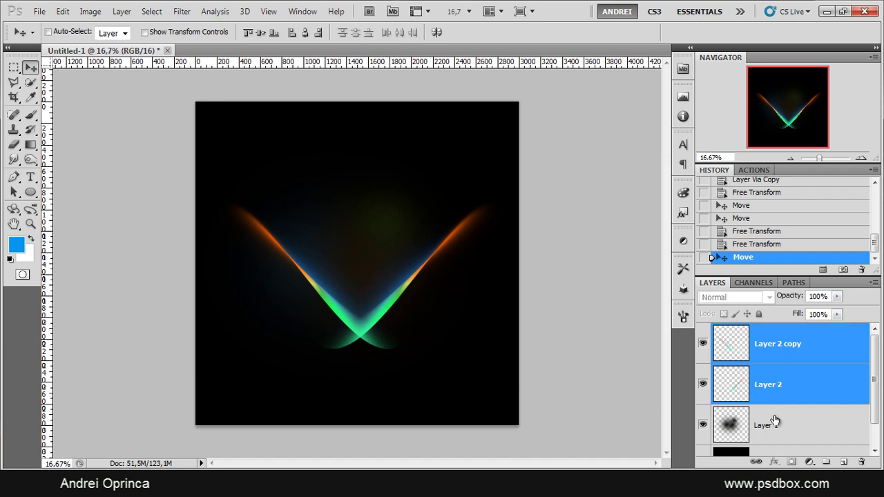
Step: Move Layer 2 and Layer 2 copy together downward and slightly right so the V sits lower on the canvas
left_click_drag(425, 256, 389, 379)
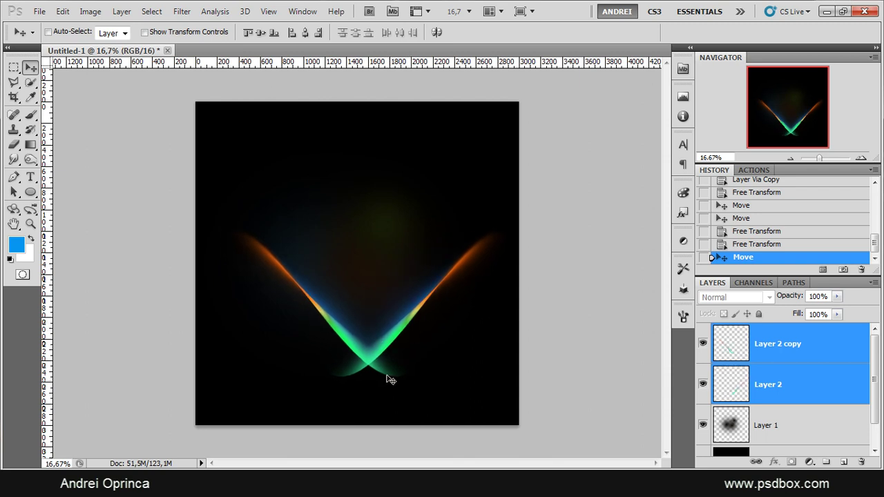
scroll(357, 388, "up", 1)
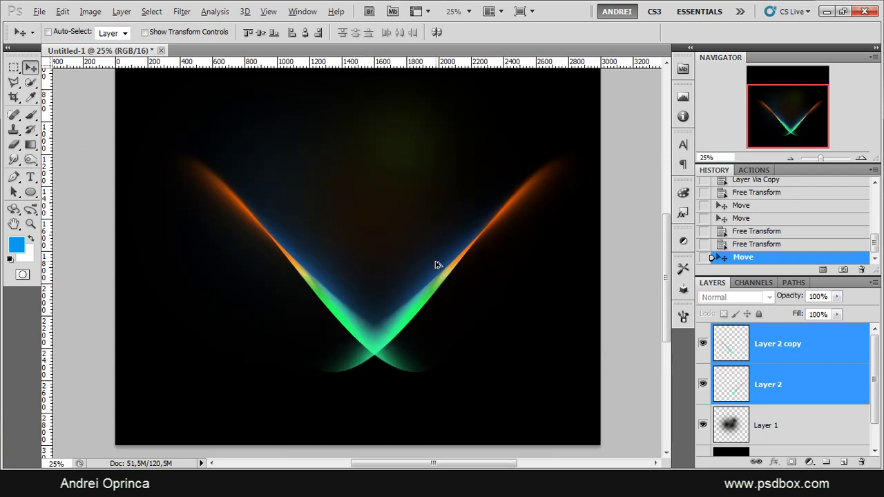
scroll(437, 264, "down", 1)
scroll(436, 265, "up", 1)
Step: Create a new empty layer above Layer 2 copy
left_click(847, 351)
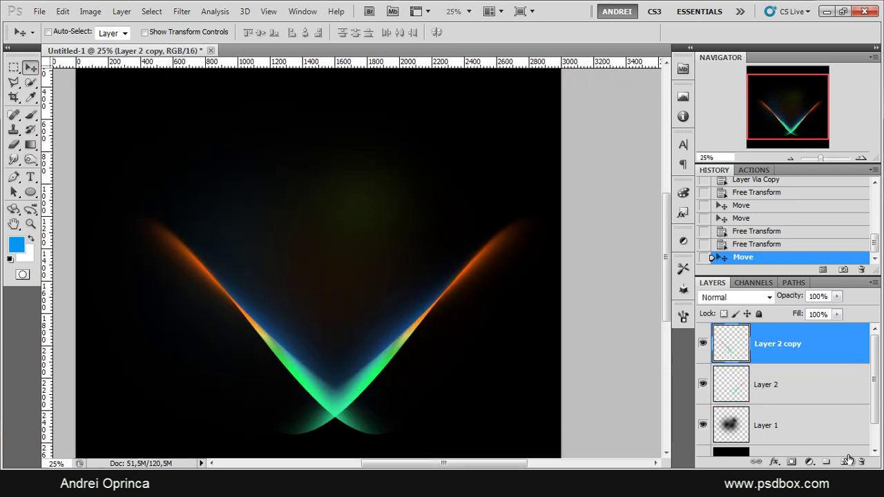
left_click(845, 463)
scroll(452, 319, "down", 1)
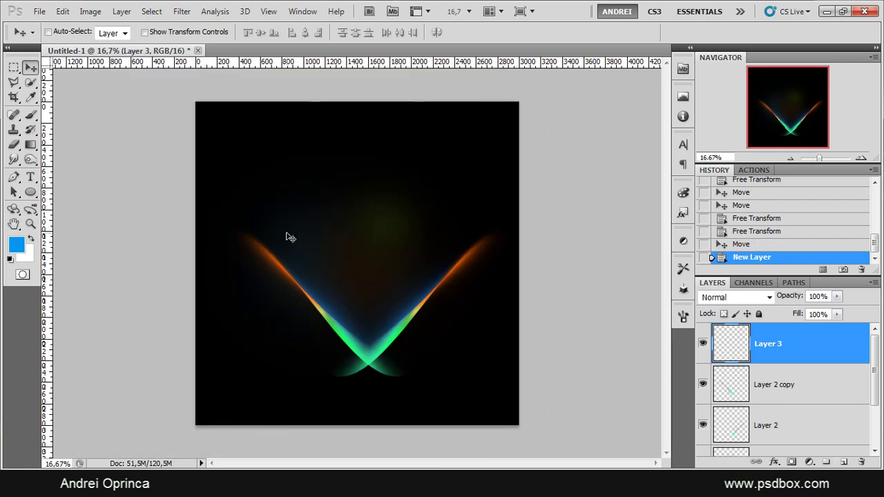
Step: Paint a soft blue spot in color 338fd0 between the arms of the V, using the large soft brush
left_click(30, 114)
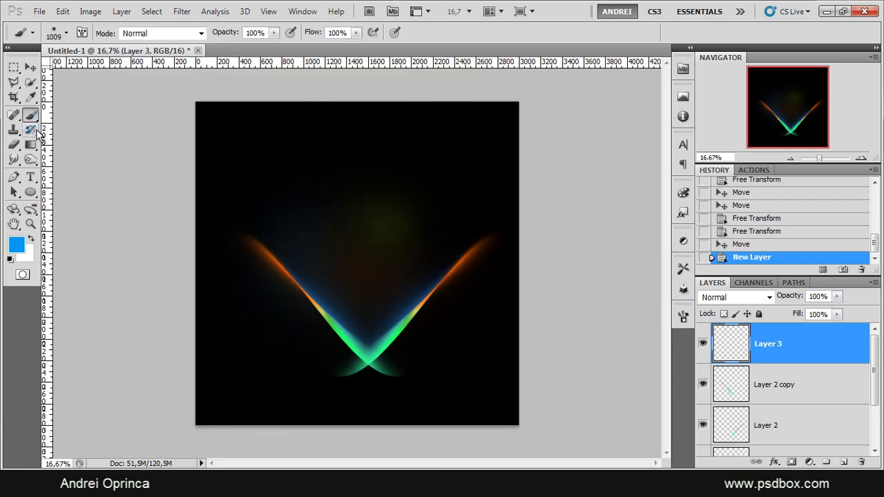
left_click(16, 244)
left_click(540, 253)
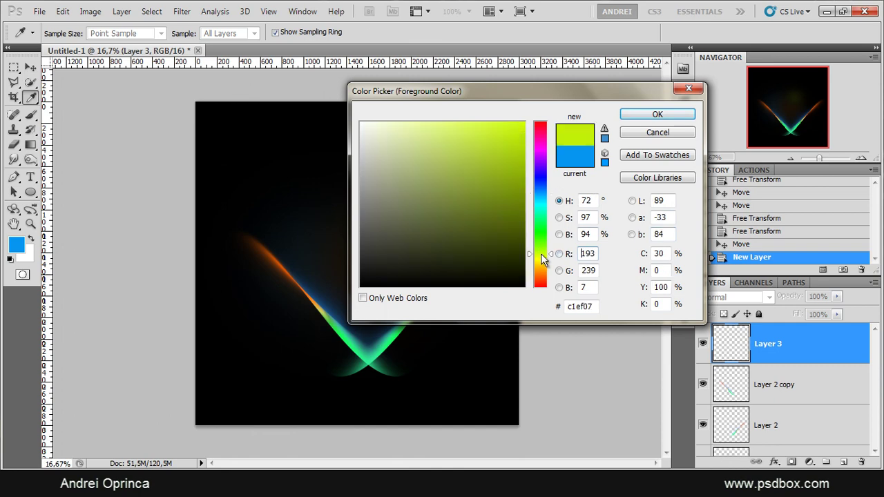
left_click_drag(479, 169, 484, 152)
left_click(542, 199)
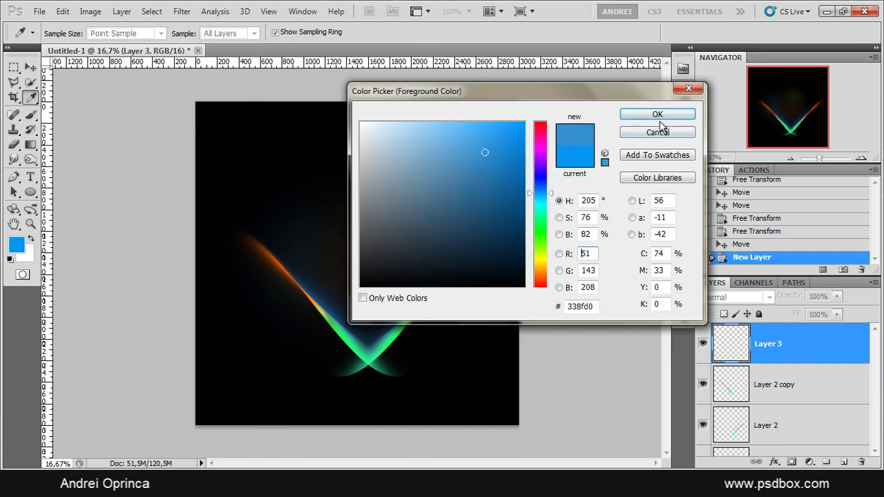
left_click(658, 115)
left_click(364, 242)
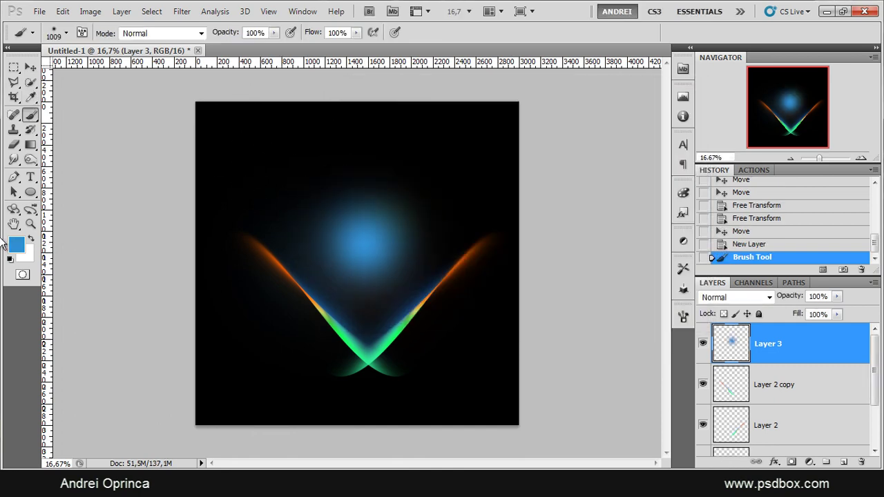
Step: Paint a soft magenta spot in RGB 196, 0, 234 at the upper right of the blue spot, undoing the misplaced first dab
left_click(18, 249)
left_click(547, 156)
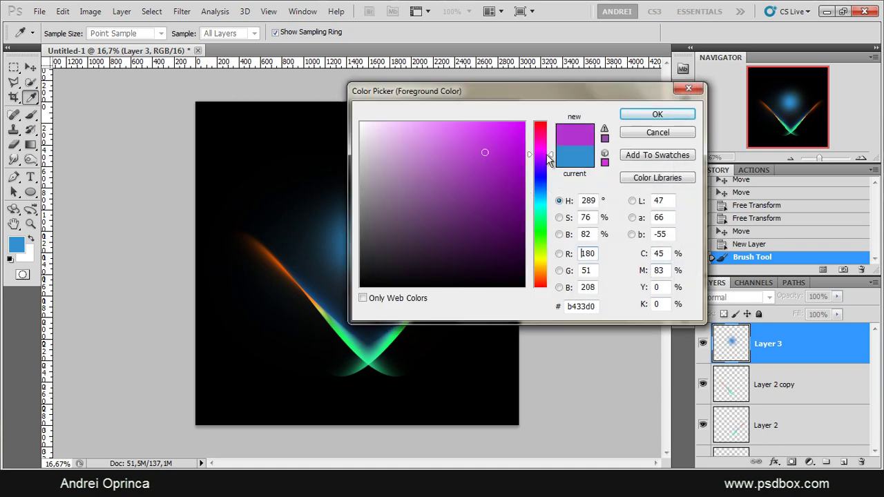
left_click(542, 154)
left_click(522, 134)
left_click(657, 114)
left_click(375, 196)
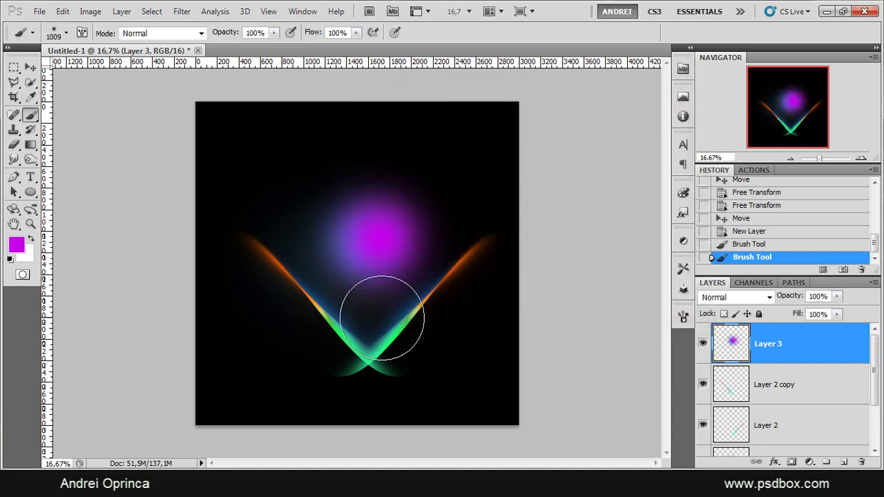
key("ctrl+z")
left_click(405, 221)
Step: Paint an orange spot at the upper left of the blue spot with the brush reduced to 618 px
left_click(16, 244)
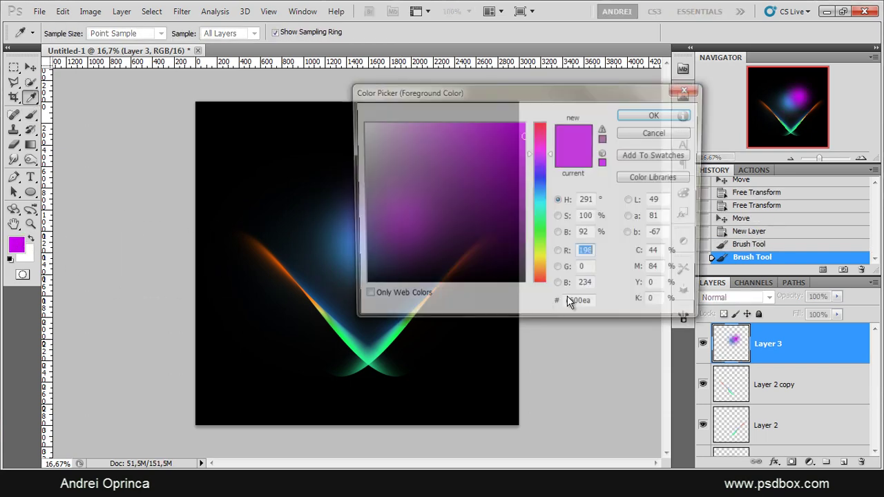
left_click(538, 273)
left_click(658, 115)
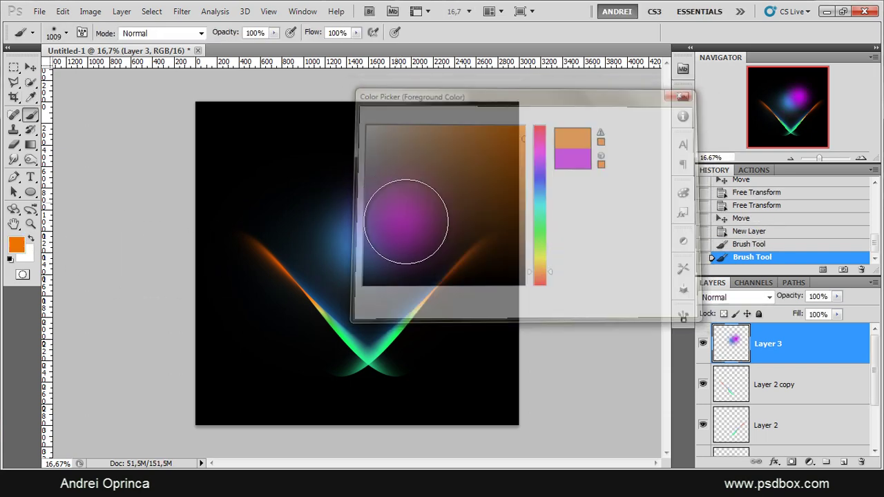
right_click(424, 232)
left_click_drag(557, 261, 549, 261)
left_click(343, 199)
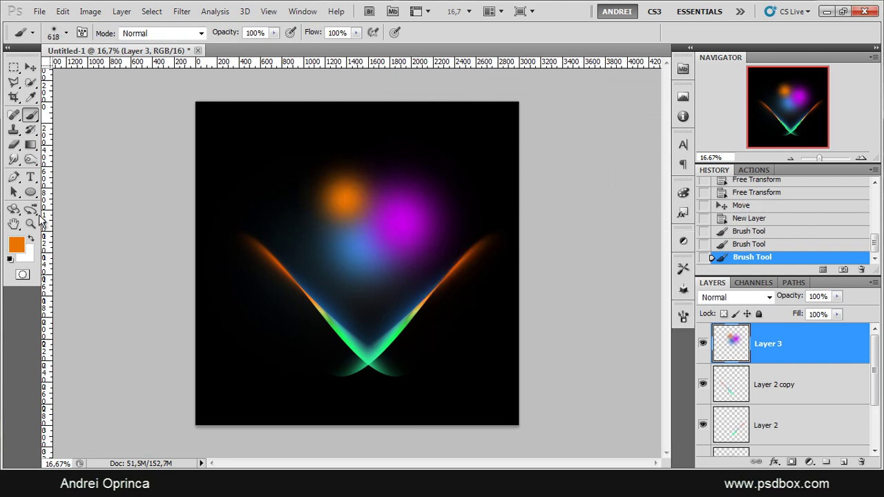
Step: Paint a red spot in color ea0000 between the orange and magenta spots
left_click(15, 245)
left_click(540, 252)
left_click_drag(540, 252, 547, 123)
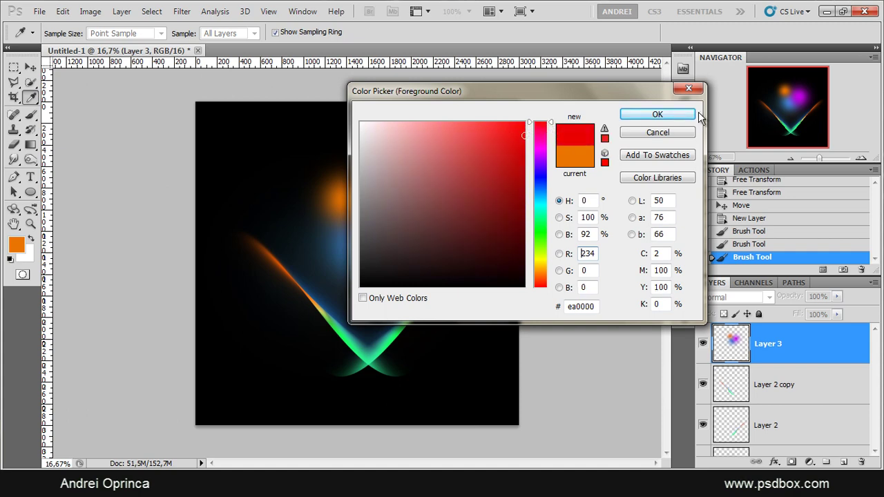
left_click(691, 113)
left_click(376, 206)
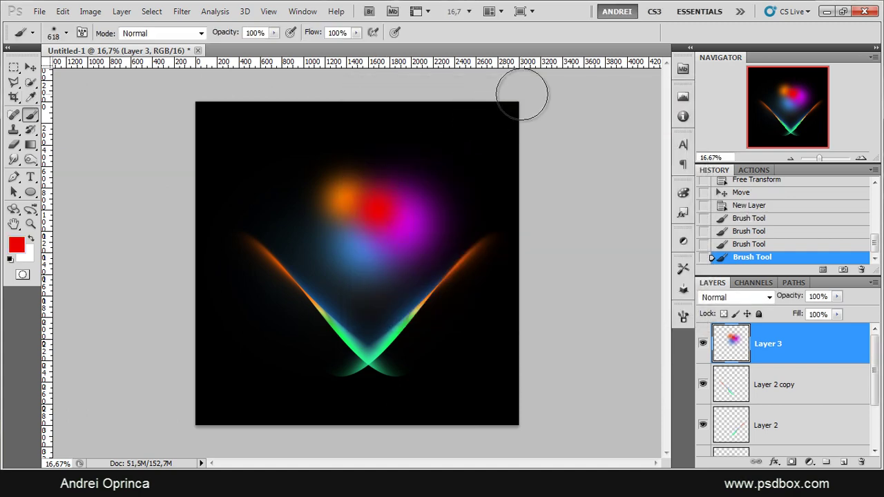
Step: Try to warp the Layer 3 color spots into a wide twisted ribbon across the top of the V
key("ctrl+t")
right_click(358, 208)
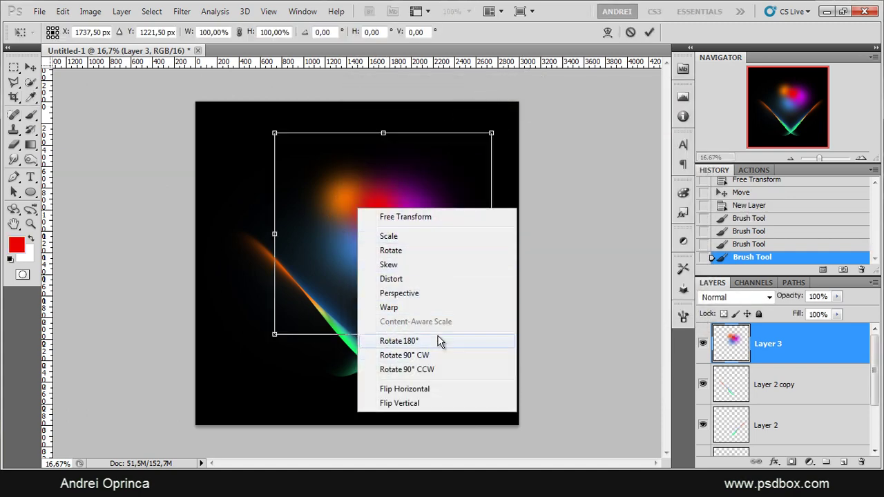
left_click(391, 307)
left_click_drag(282, 148, 348, 273)
mouse_move(288, 173)
left_mouse_down()
mouse_move(315, 189)
mouse_move(354, 293)
left_mouse_up()
left_click_drag(276, 135, 427, 221)
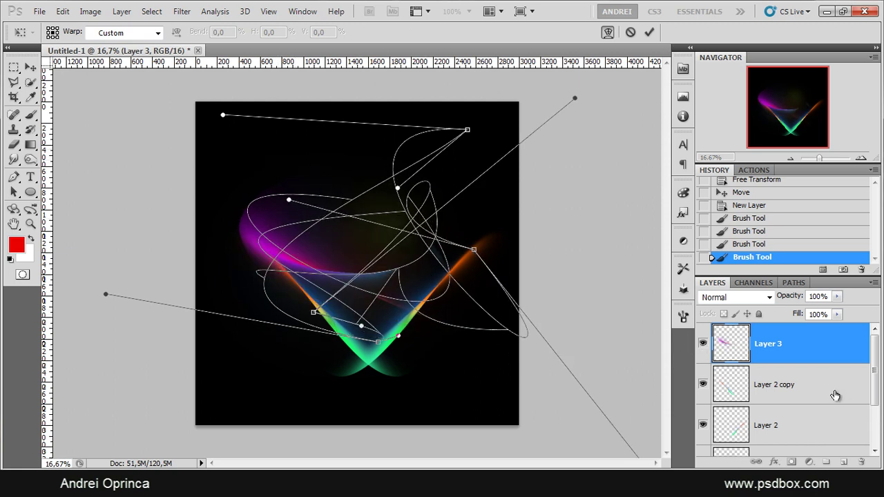
key("b")
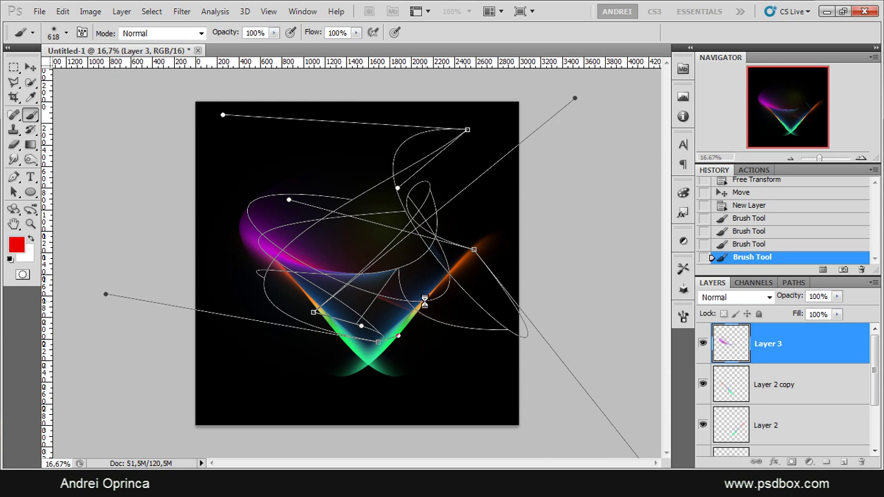
left_click(30, 67)
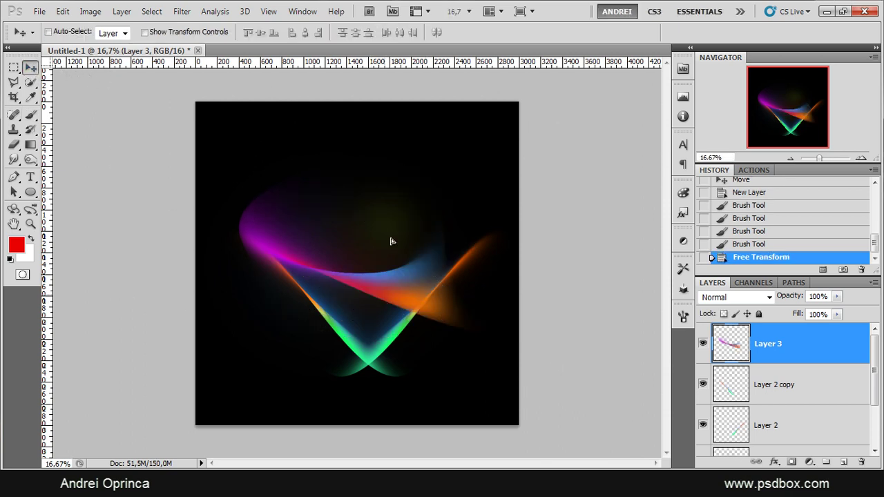
Step: Undo the trial move and the warp of Layer 3, back to the unwarped color spots
left_click_drag(391, 241, 412, 293)
key("ctrl+z")
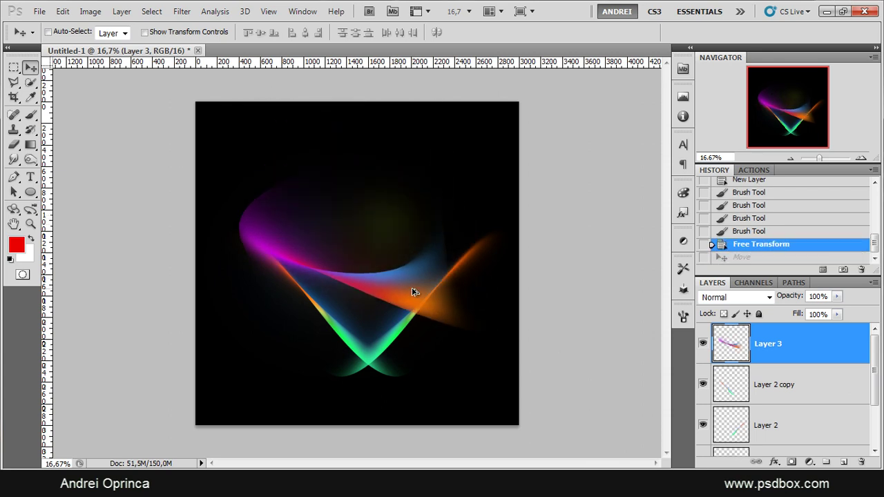
key("ctrl+z")
key("ctrl+alt+z")
key("ctrl+alt+z")
Step: Warp the Layer 3 spots into a narrow folded ribbon with a curved tail, and move it down and left
key("ctrl+t")
right_click(410, 227)
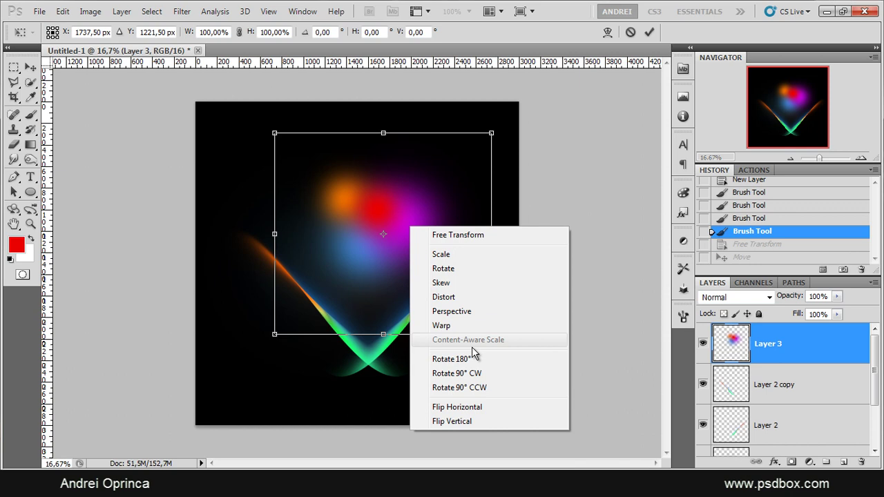
left_click(440, 326)
left_click_drag(472, 133, 455, 341)
left_click_drag(322, 319, 354, 157)
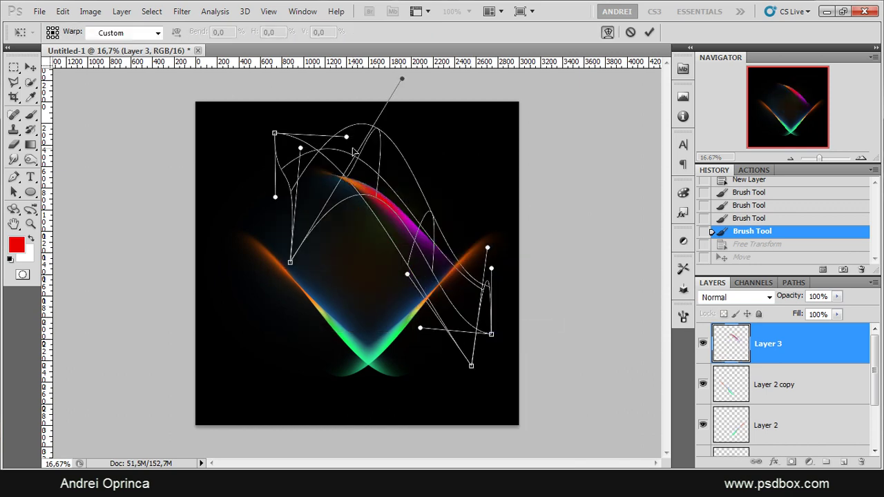
left_click_drag(415, 235, 491, 349)
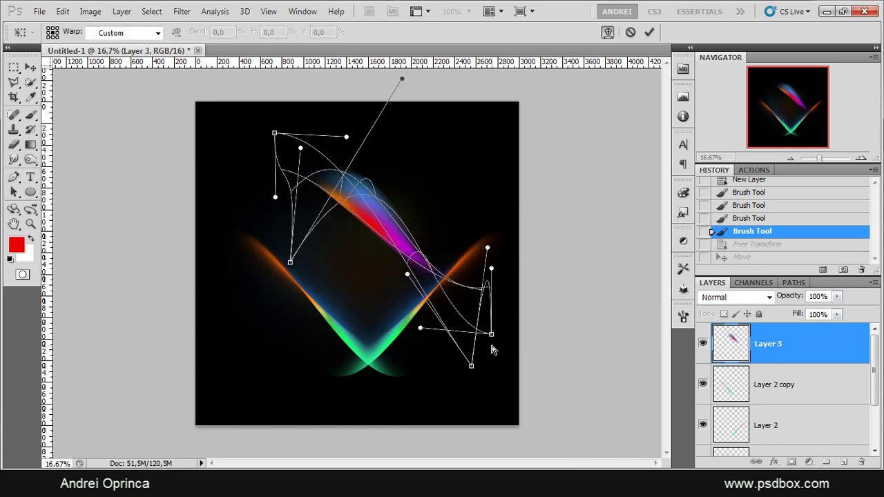
left_click_drag(467, 311, 379, 168)
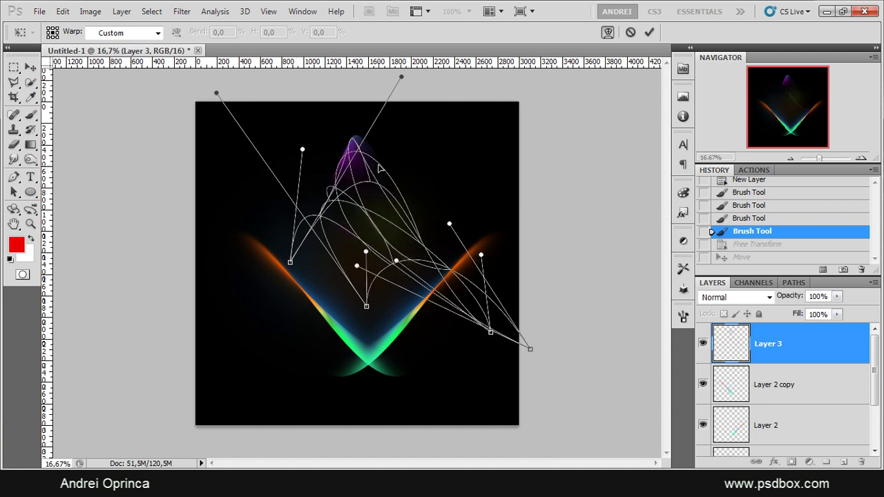
key("Return")
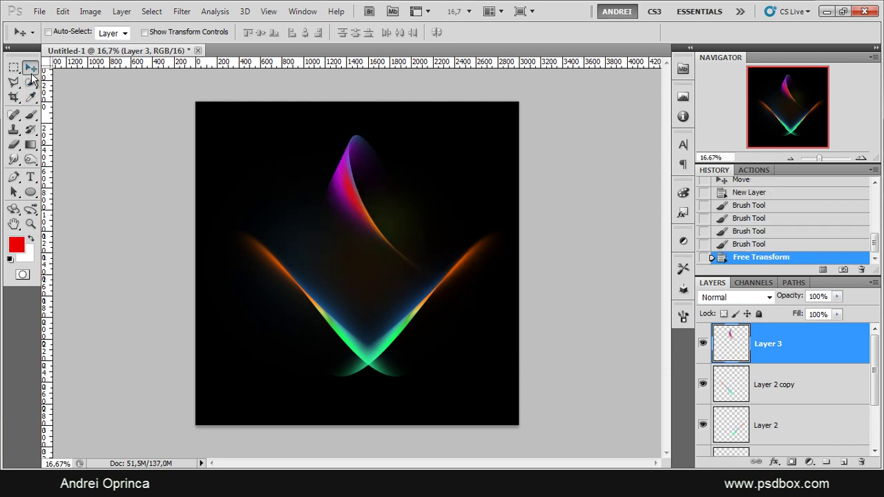
left_click_drag(336, 254, 320, 207)
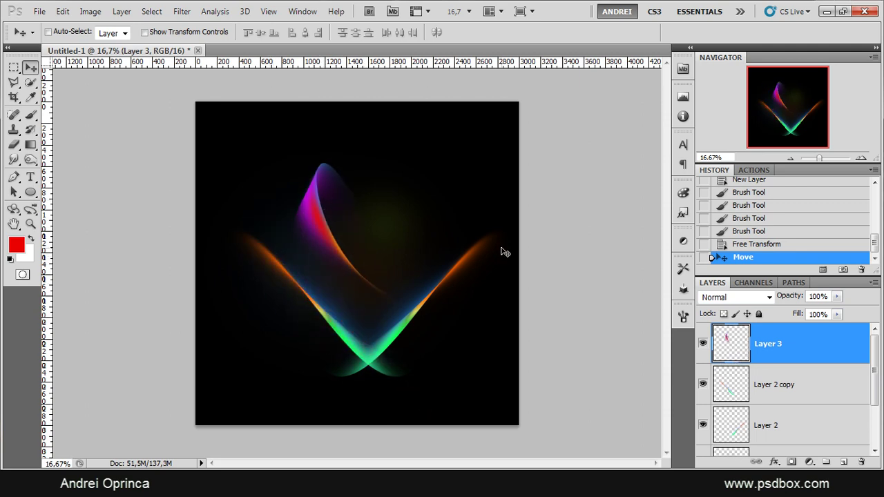
Step: Shift Layer 3's hue in the positive direction with Hue/Saturation so the ribbon's orange edge turns yellow
key("ctrl+u")
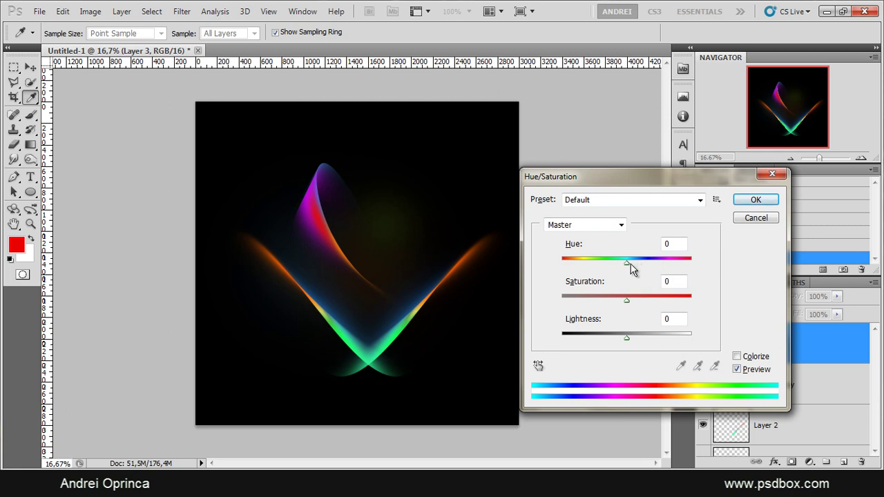
left_click_drag(631, 269, 650, 281)
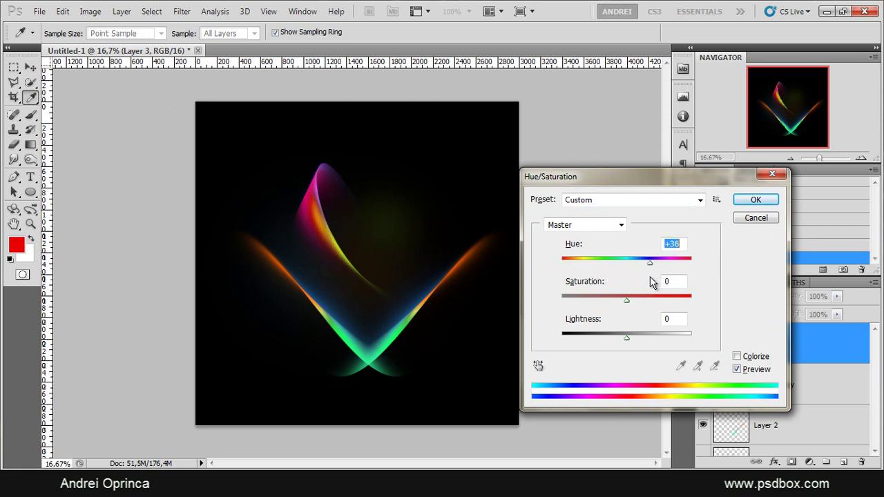
left_click(746, 201)
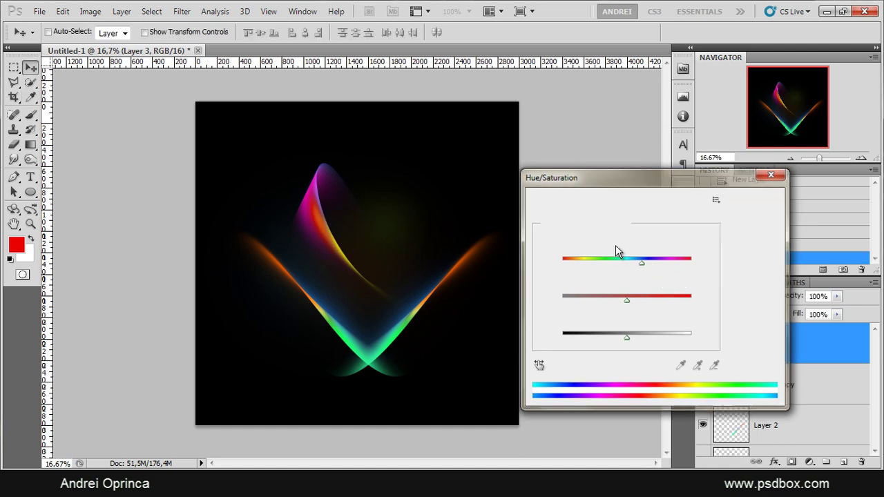
key("ctrl+j")
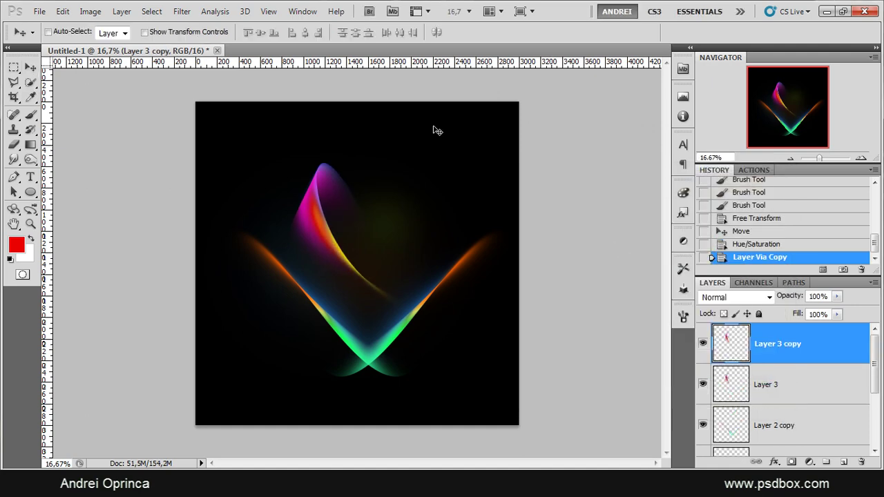
key("ctrl+t")
key("ctrl+plus")
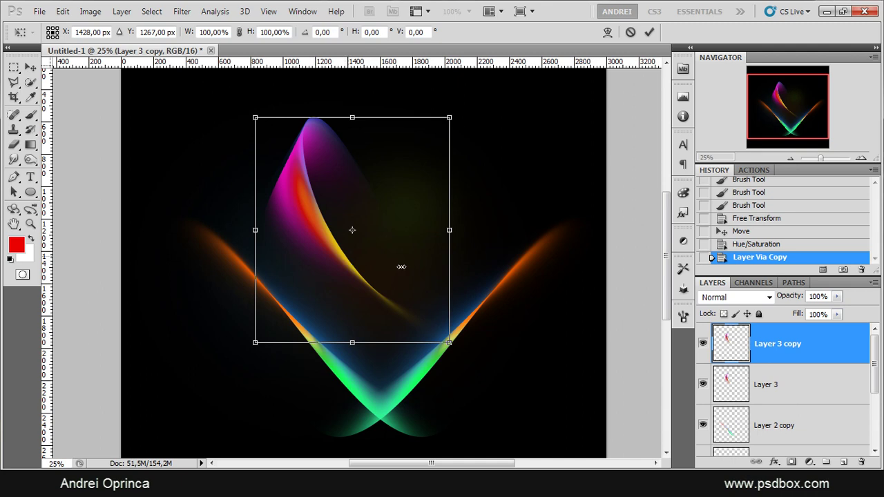
key("Return")
left_click(756, 244)
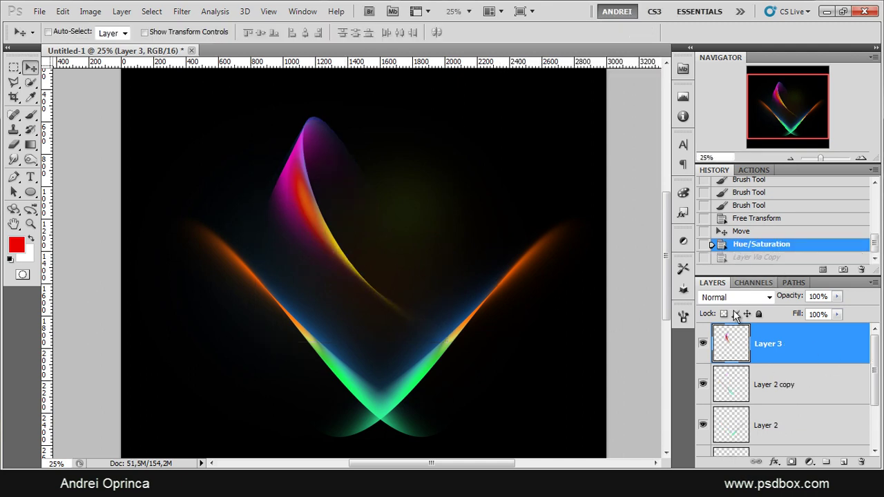
Step: Move the Layer 3 ribbon down over the base of the V and flip it vertically
left_click_drag(359, 218, 388, 356)
key("ctrl+t")
right_click(302, 181)
left_click(357, 375)
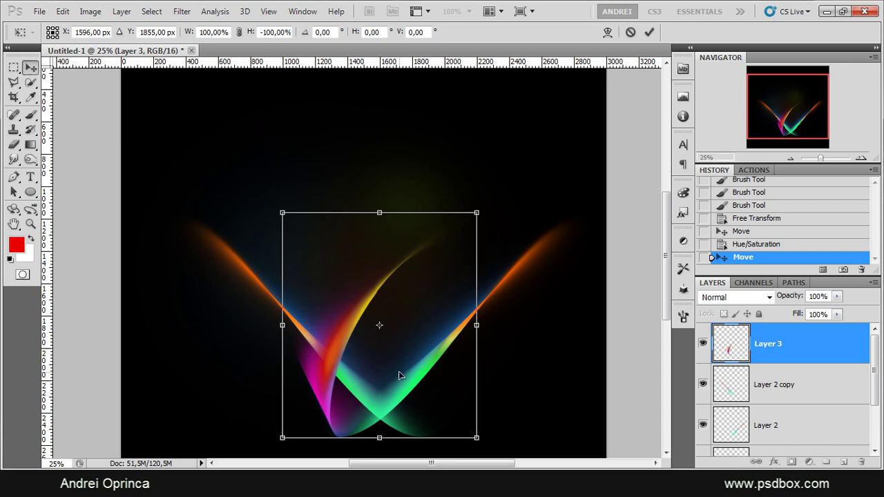
key("Return")
Step: Apply the vertical flip and nudge the Layer 3 ribbon slightly left so its base meets the green curve's end
scroll(357, 452, "up", 2)
scroll(329, 421, "up", 1)
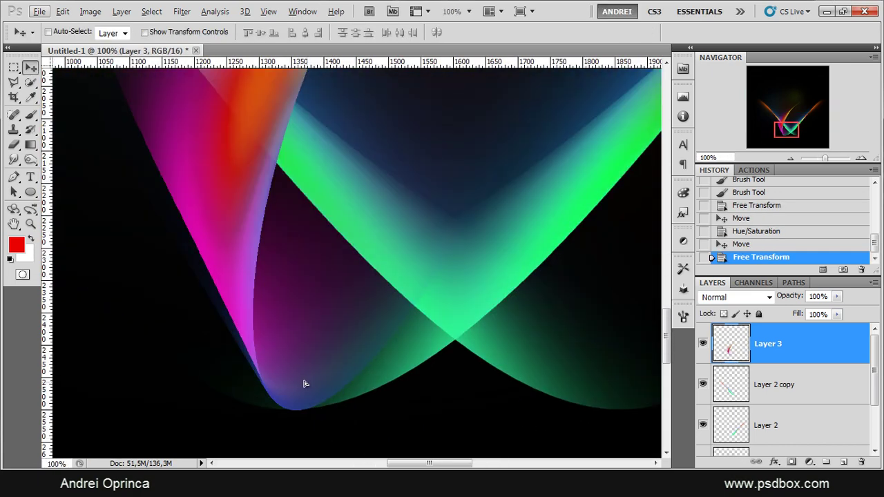
mouse_move(305, 380)
left_mouse_down()
mouse_move(253, 371)
mouse_move(292, 387)
left_mouse_up()
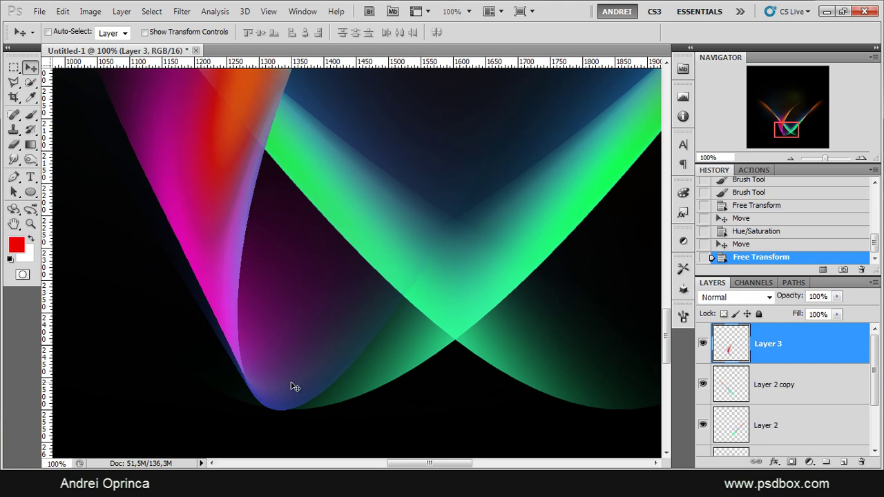
scroll(301, 322, "down", 4)
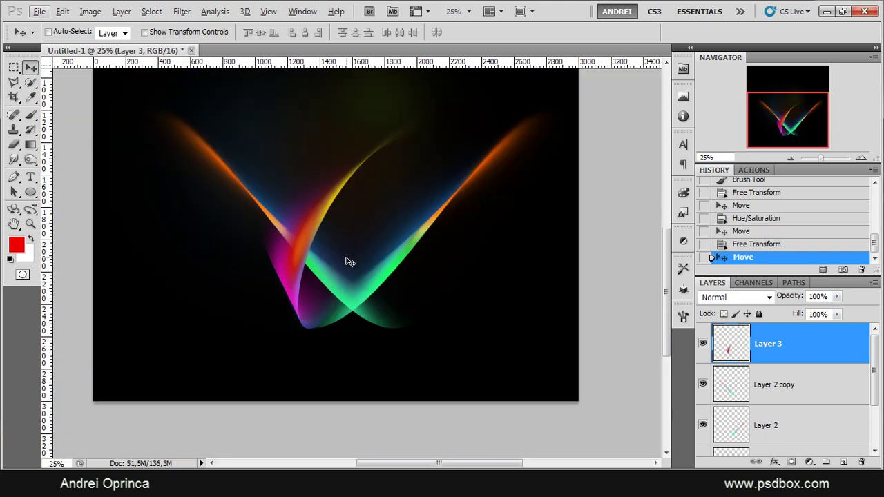
Step: Duplicate Layer 3 and flip the copy horizontally to form a mirrored pair of crossing ribbons over the V's base
key("ctrl+j")
key("ctrl+t")
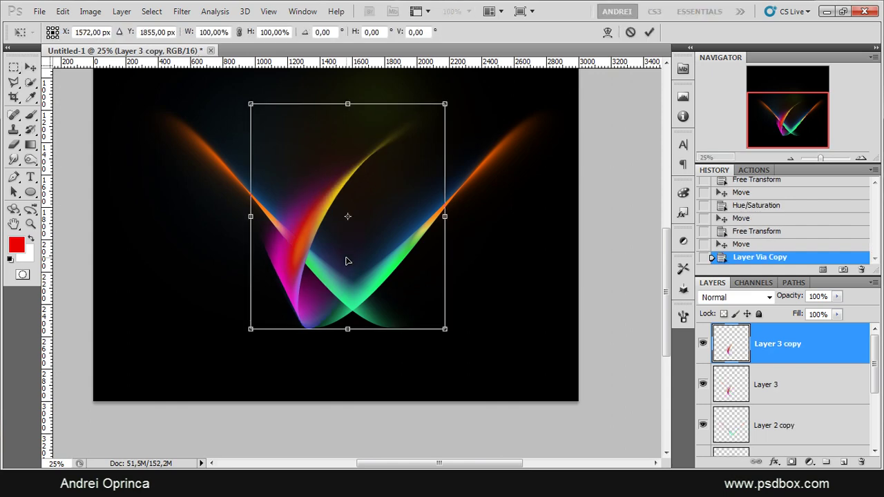
right_click(346, 259)
left_click(413, 439)
key("Return")
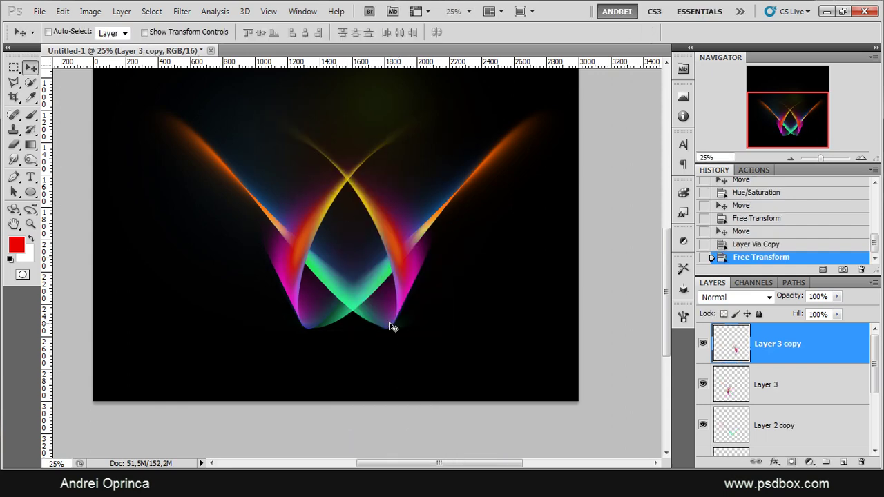
scroll(375, 272, "down", 1)
scroll(375, 274, "up", 1)
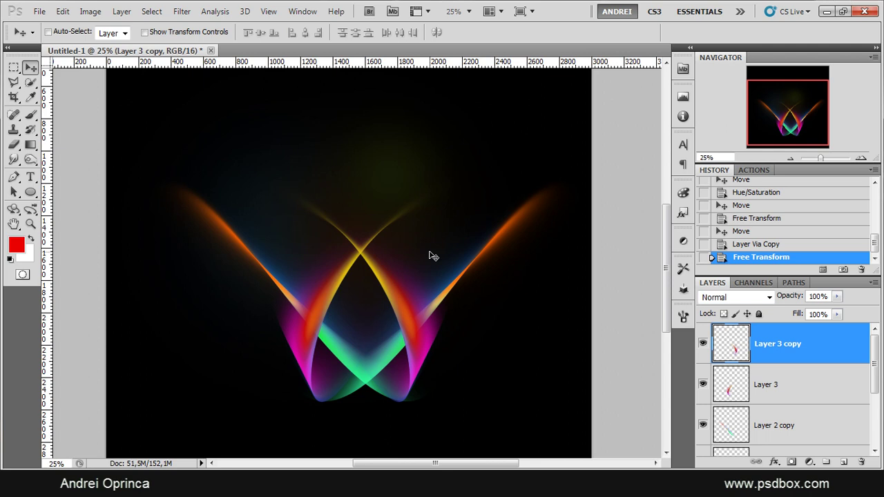
Step: Duplicate both Layer 3 and Layer 3 copy, merge the two duplicates into one layer, and check that layer in isolation
left_click(787, 394, "shift")
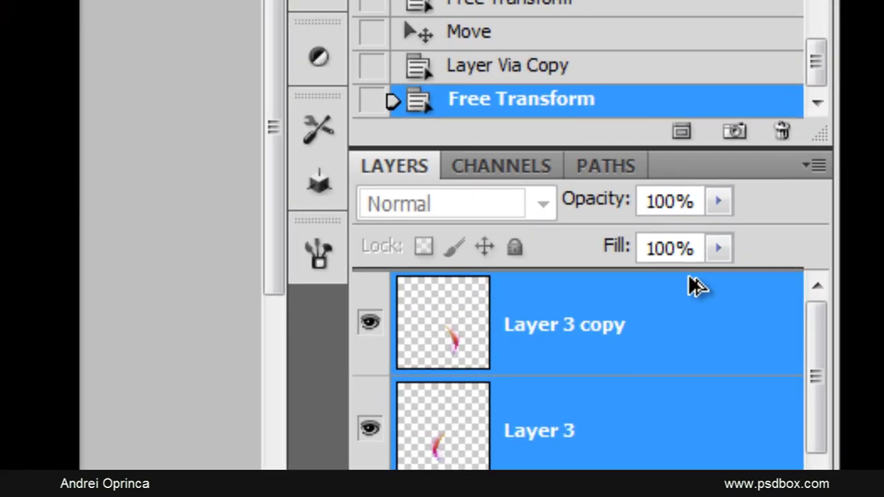
left_click_drag(696, 287, 663, 277)
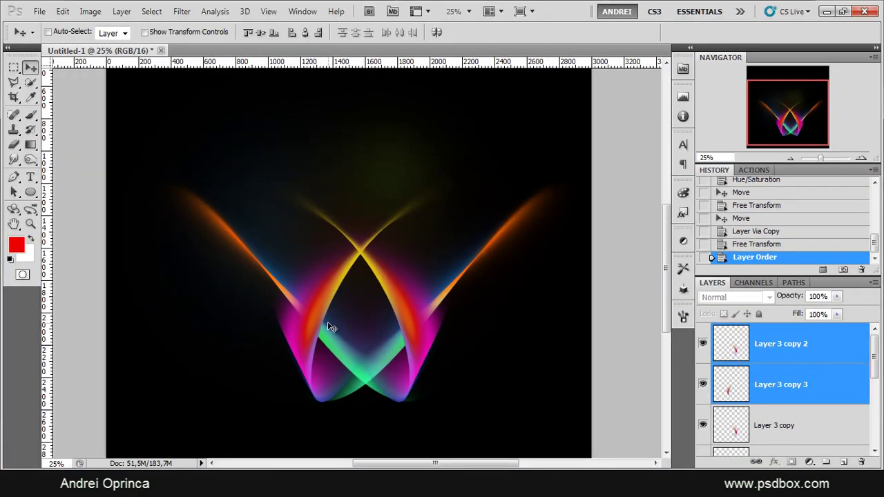
key("ctrl+e")
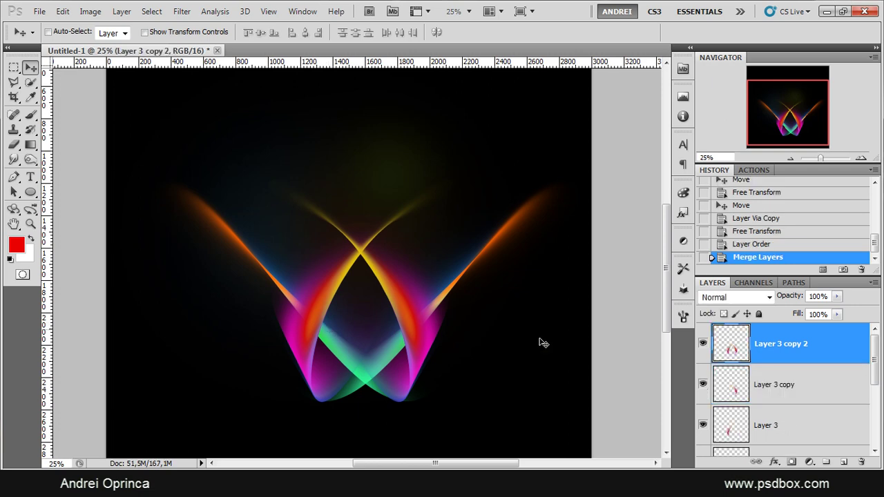
left_click(703, 345, "alt")
left_click(702, 345, "alt")
Step: Try stacking the merged ribbon pair upward by offsetting it above the originals and adding a duplicate offset further up
left_click_drag(353, 317, 353, 211)
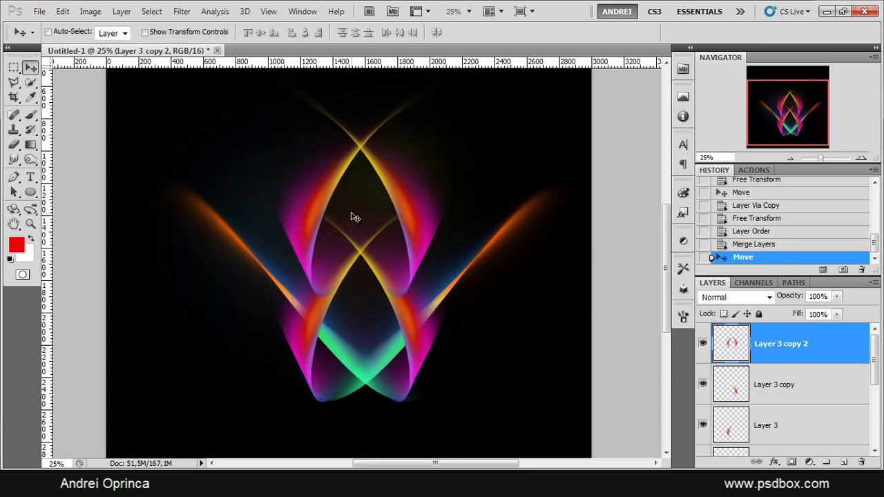
key("ctrl+z")
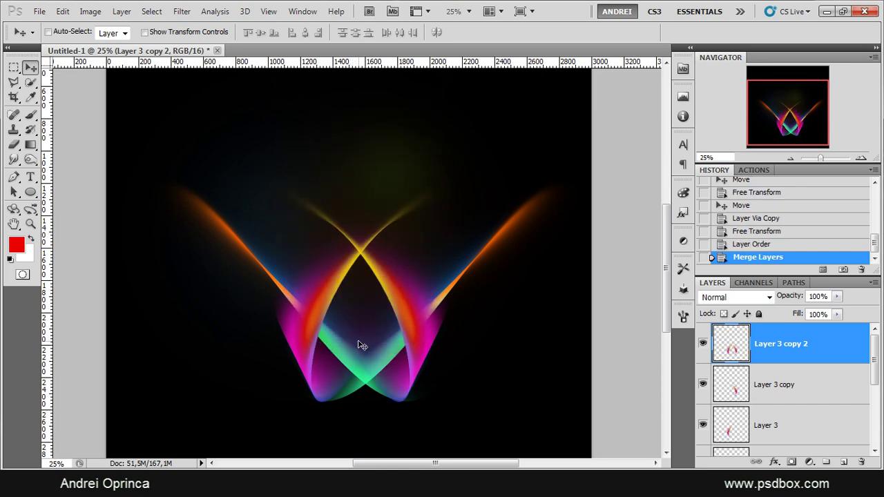
left_click_drag(361, 345, 359, 295)
key("ctrl+j")
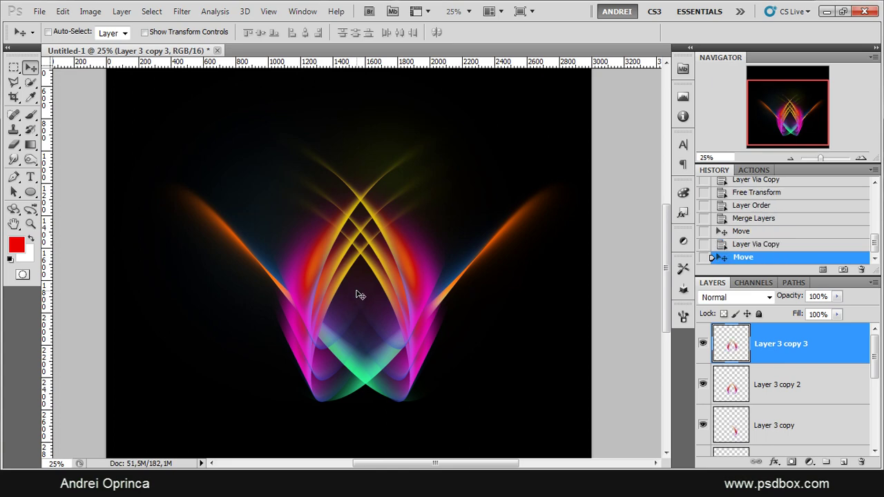
Step: Set the hue of Layer 3 copy 2 to -170 with Hue/Saturation
left_click(809, 384)
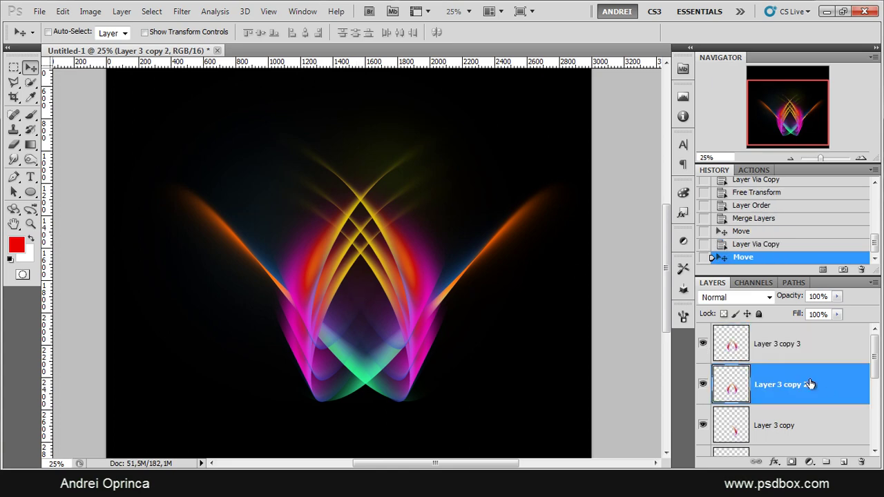
key("ctrl+u")
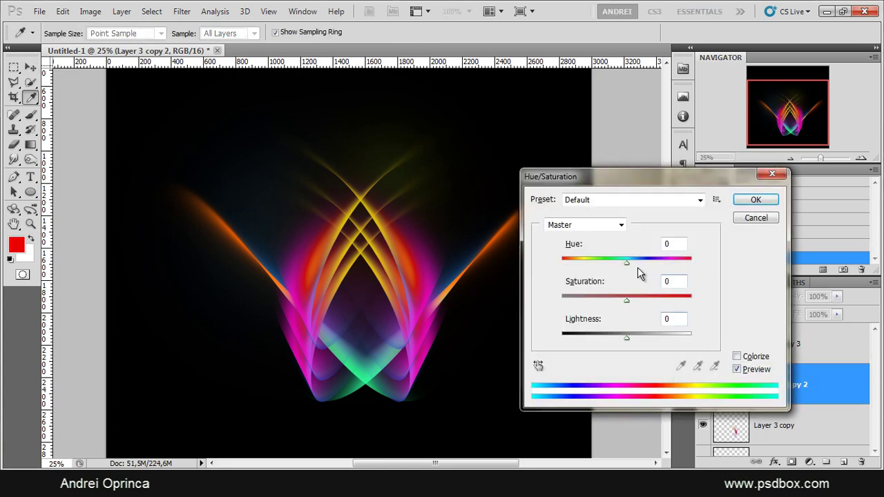
left_click_drag(626, 260, 564, 261)
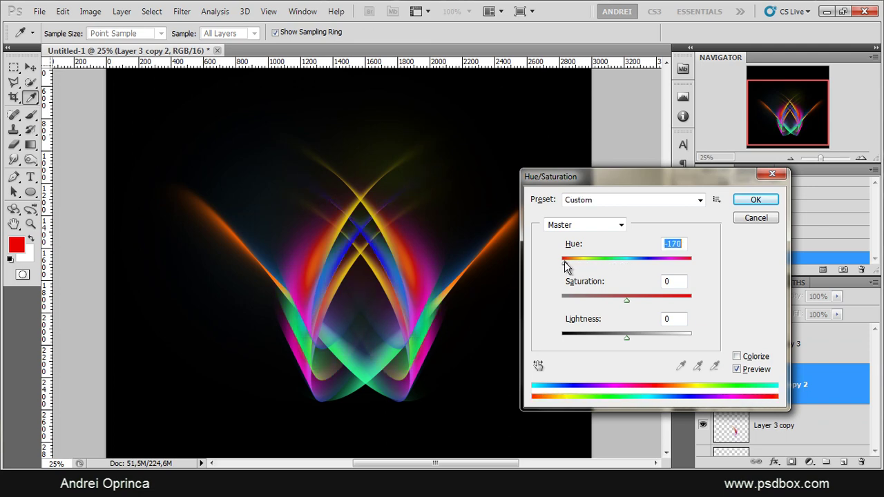
key("Return")
Step: Shift the hue of Layer 3 copy 3 in the positive direction with Hue/Saturation so its yellow edges turn green
left_click(797, 343)
key("ctrl+u")
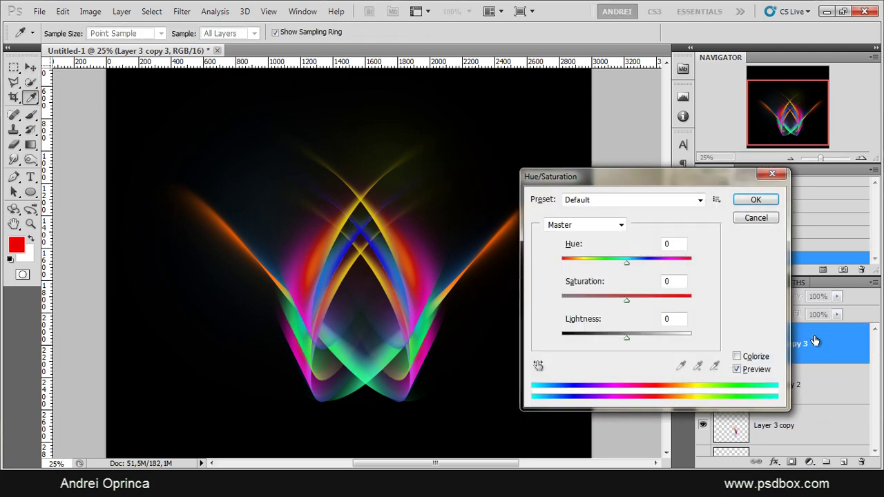
left_click_drag(624, 263, 661, 256)
key("Return")
key("v")
Step: Revert the history to the layer duplication, delete Layer 3 copy 3, and move Layer 3 copy 2 back over the original ribbons
left_click(843, 384, "shift")
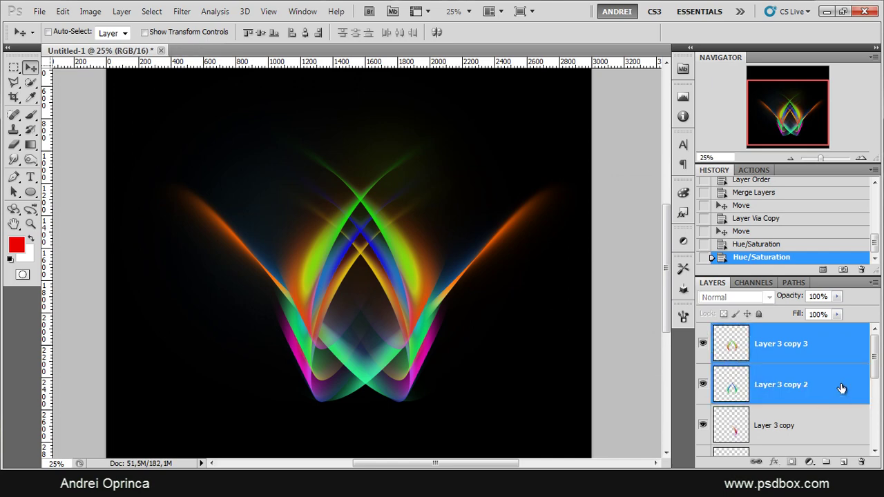
left_click(838, 388)
left_click(750, 220)
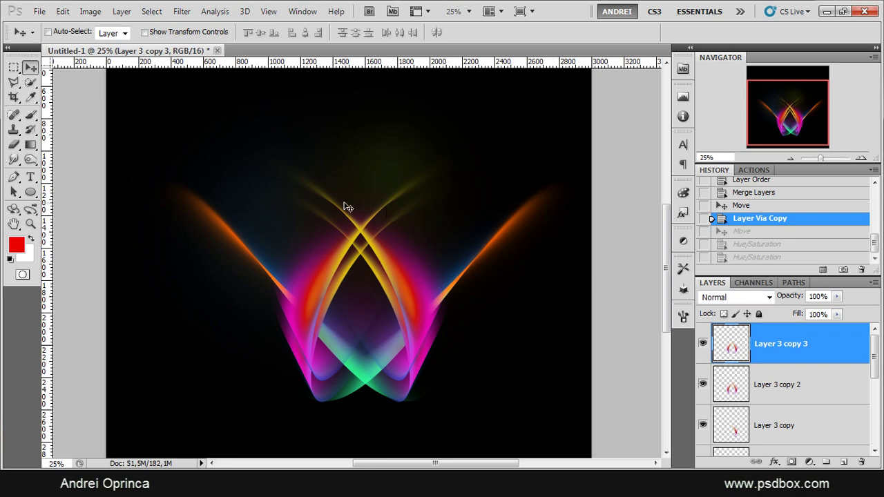
left_click_drag(845, 354, 861, 462)
left_click_drag(426, 273, 499, 353)
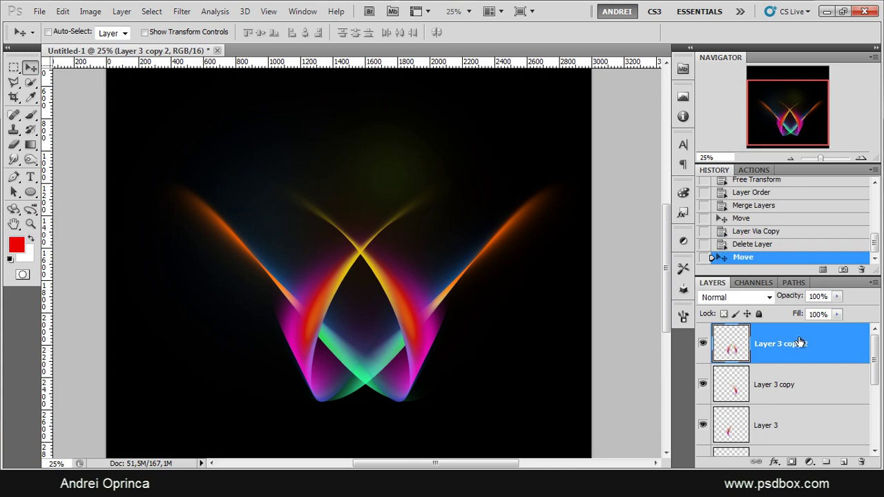
left_click_drag(393, 319, 393, 198)
key("ctrl+t")
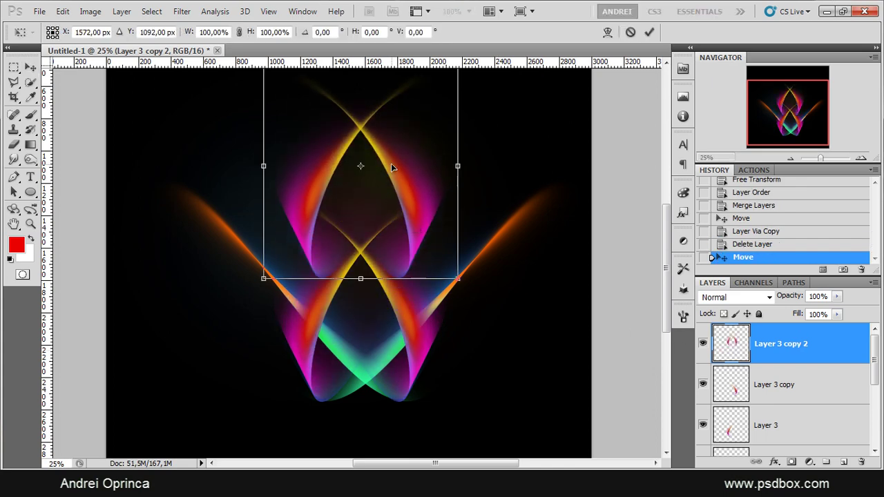
right_click(392, 166)
left_click(446, 360)
mouse_move(421, 265)
left_mouse_down()
mouse_move(407, 236)
mouse_move(406, 270)
left_mouse_up()
left_click_drag(441, 236, 500, 247)
key("Escape")
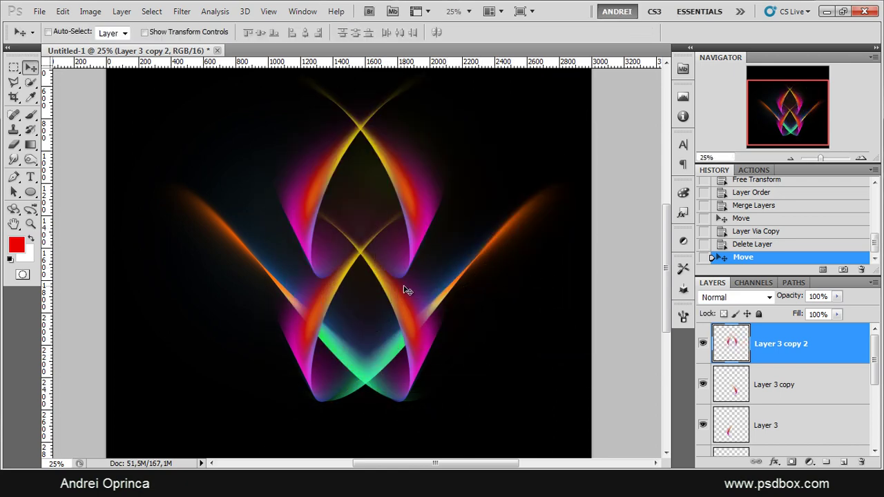
Step: Position the Layer 3 copy 2 ribbon pair slightly above the original pair and convert the image to 8 Bits/Channel
left_click_drag(381, 230, 381, 308)
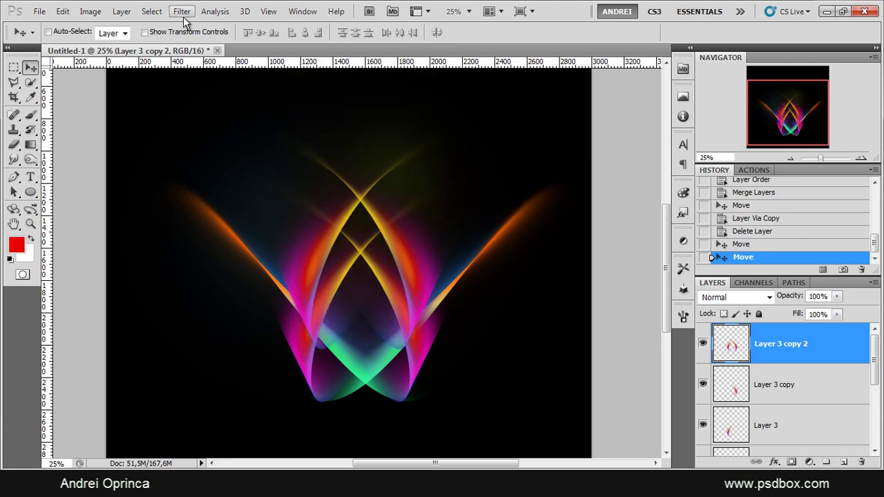
left_click(182, 11)
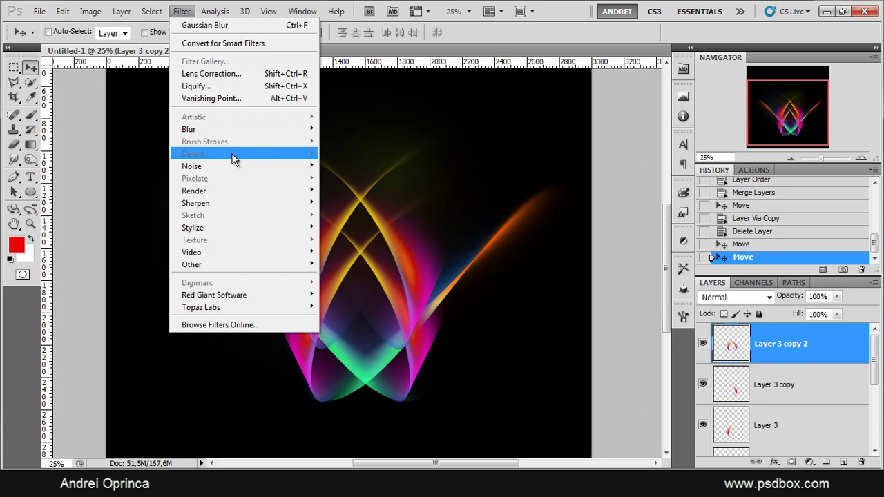
left_click(129, 30)
left_click(90, 11)
mouse_move(105, 31)
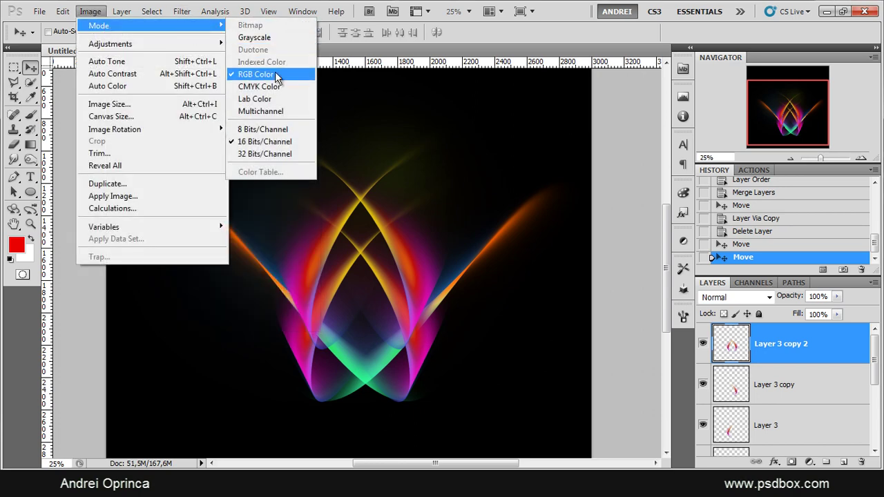
left_click(270, 129)
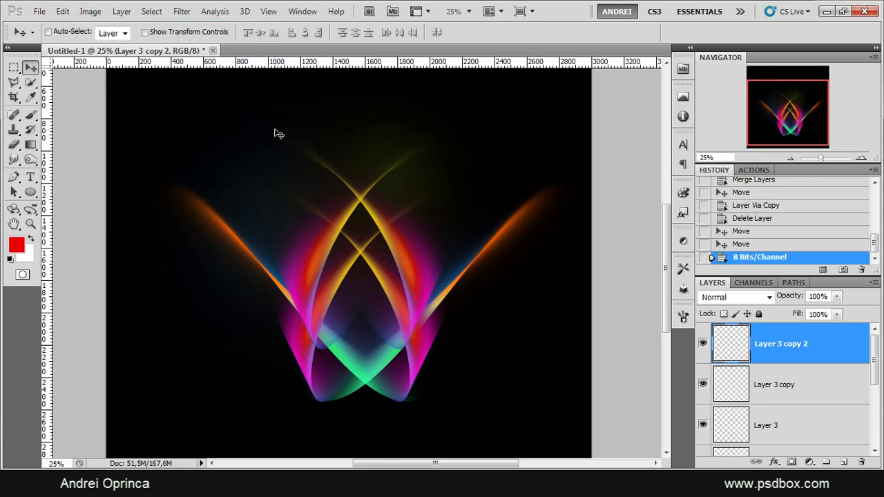
Step: Apply the Polar Coordinates distortion to Layer 3 copy 2 with the Rectangular to Polar option
left_click(182, 11)
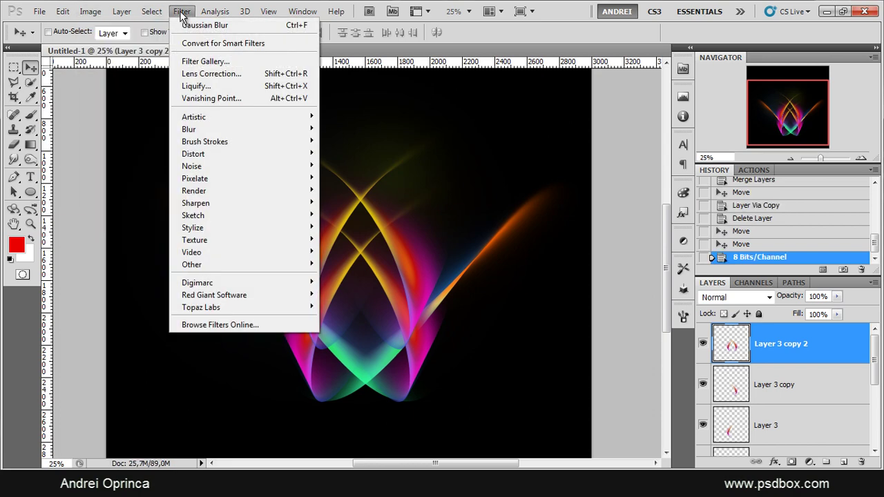
mouse_move(201, 152)
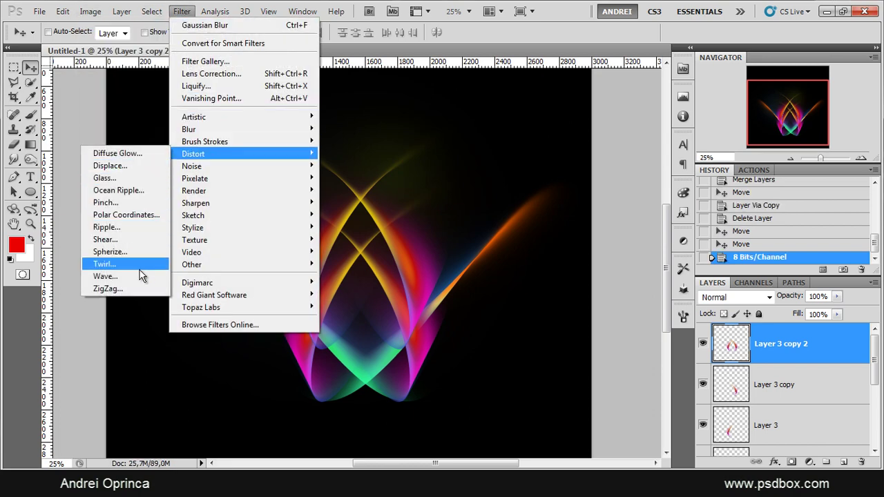
left_click(131, 215)
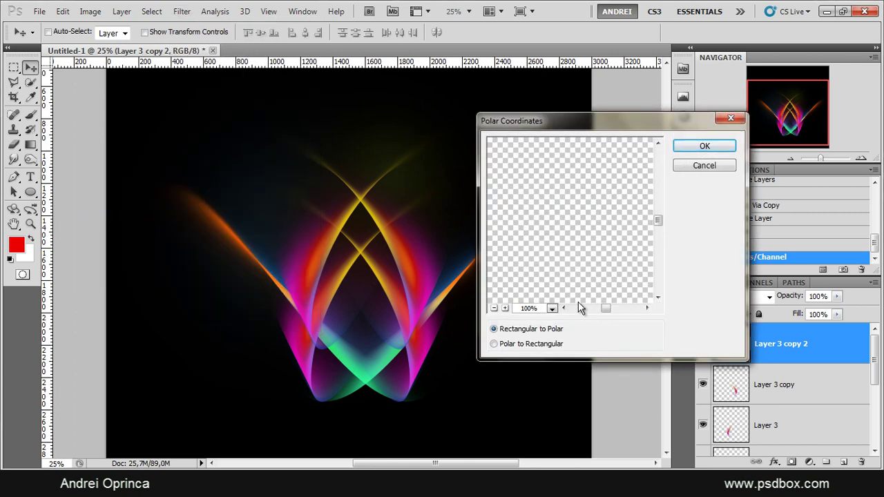
left_click(720, 146)
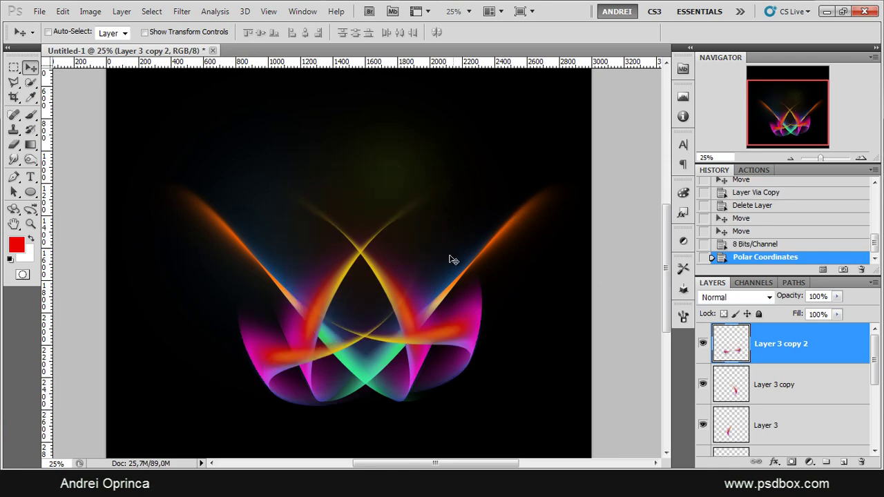
Step: Rotate the distorted Layer 3 copy 2 about 9° clockwise, scale it to about 103%, and center it over the V's base
left_click_drag(396, 164, 389, 126)
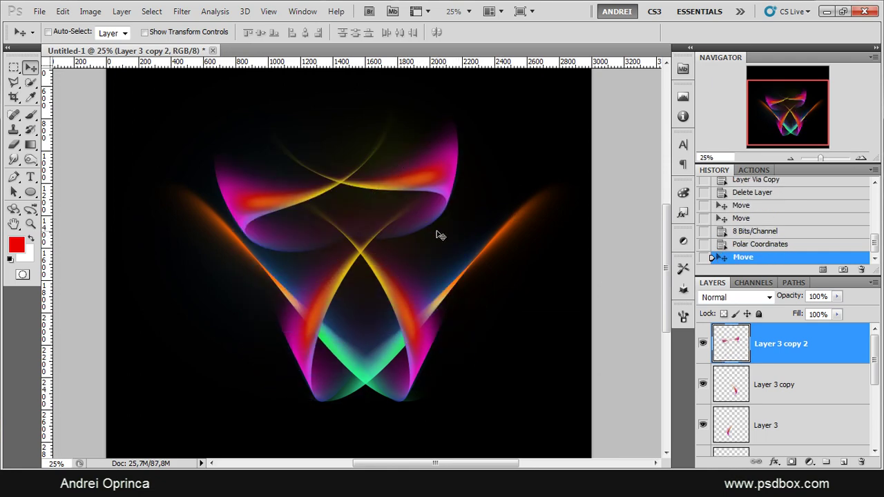
key("ctrl+t")
left_click_drag(529, 111, 530, 138)
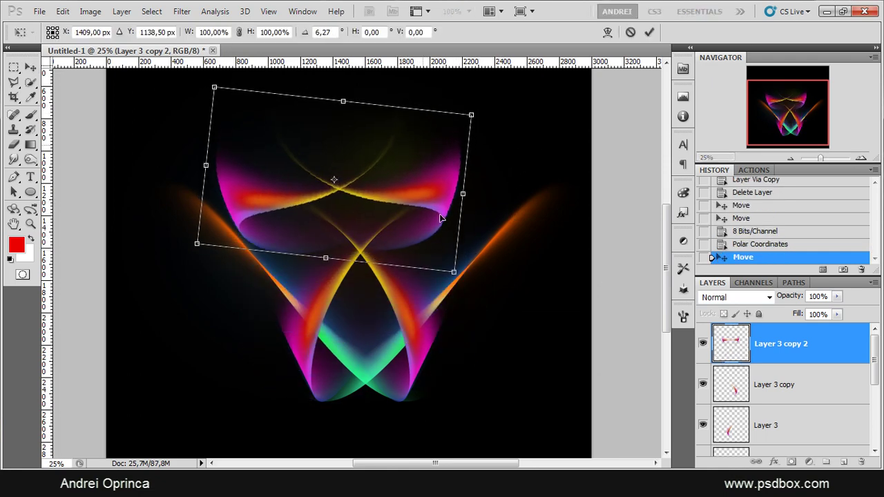
left_click_drag(440, 218, 459, 368)
left_click_drag(562, 242, 568, 243)
left_click_drag(497, 268, 508, 264)
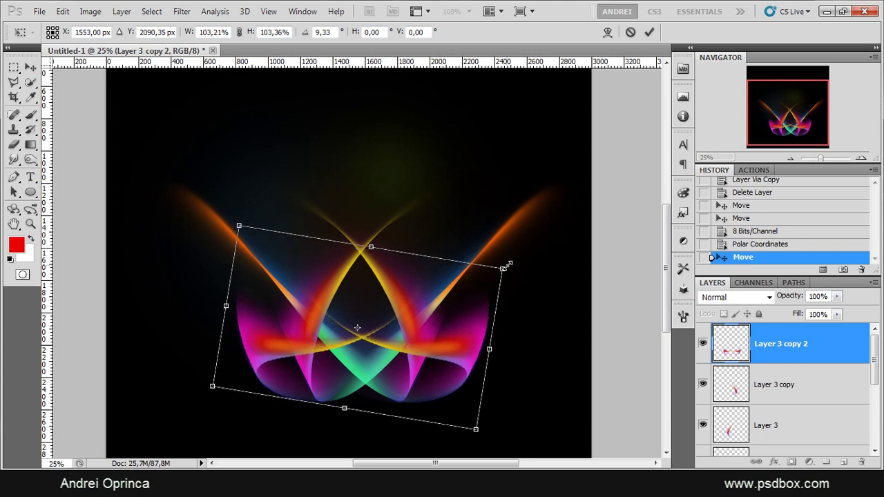
key("Return")
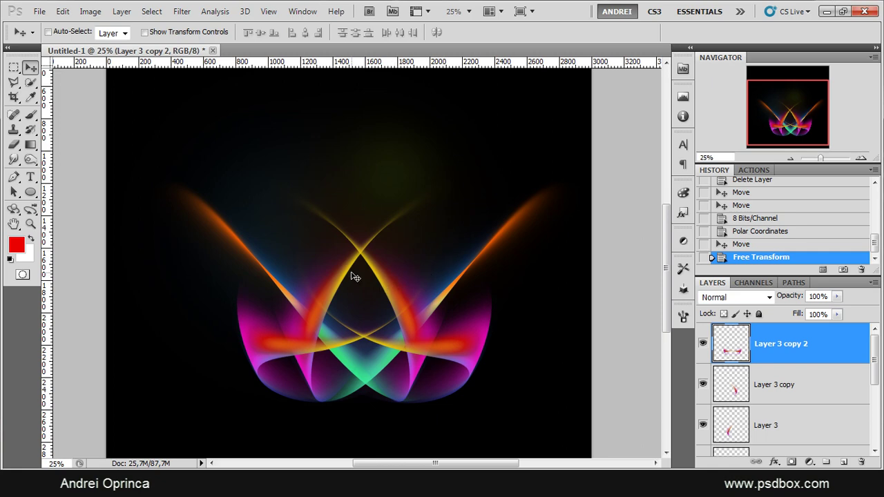
Step: Reapply the Polar Coordinates distortion to Layer 3 copy 2, rotate it about 8° clockwise, and center the curved ribbons over the V
key("ctrl+f")
left_click_drag(352, 276, 399, 236)
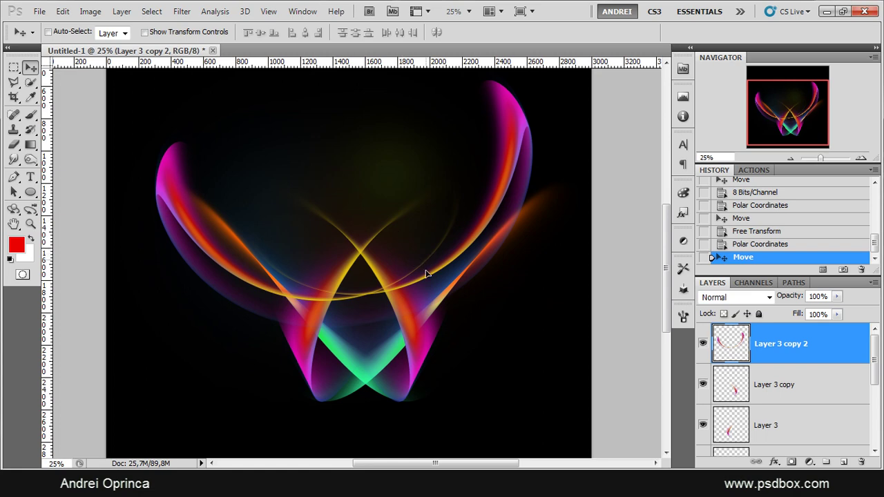
key("ctrl+t")
left_click_drag(545, 286, 607, 255)
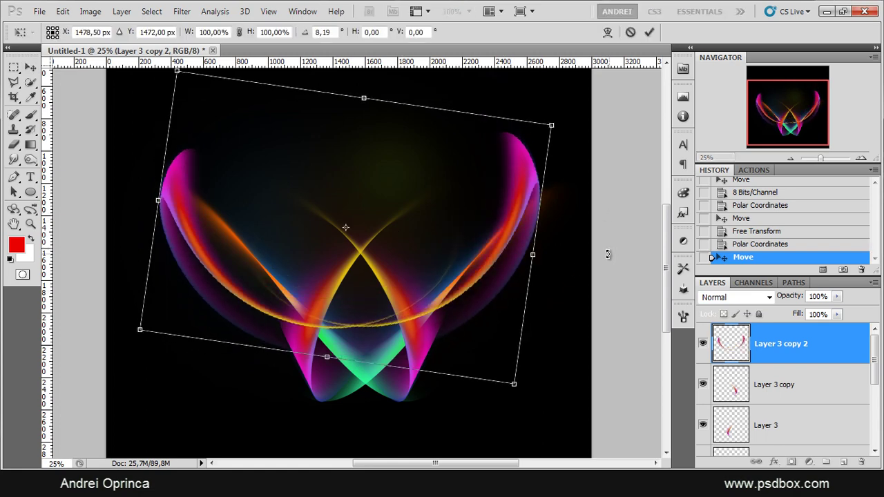
mouse_move(483, 272)
left_mouse_down()
mouse_move(493, 269)
mouse_move(476, 258)
left_mouse_up()
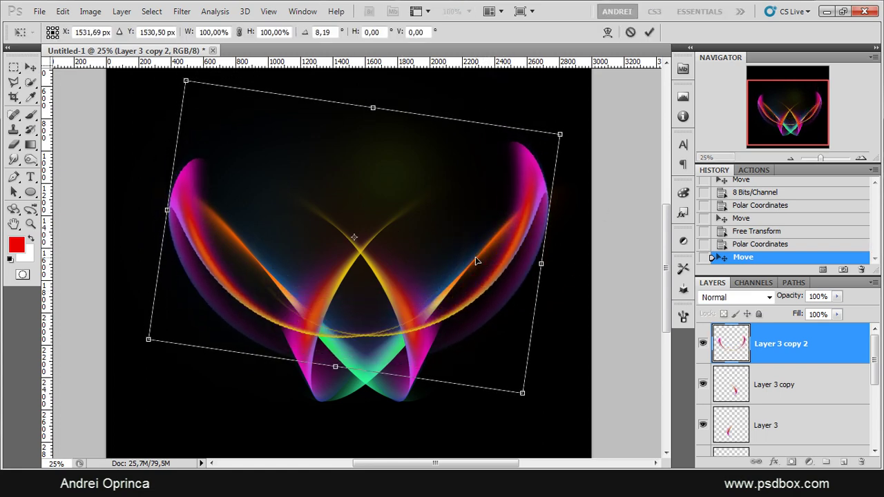
key("Return")
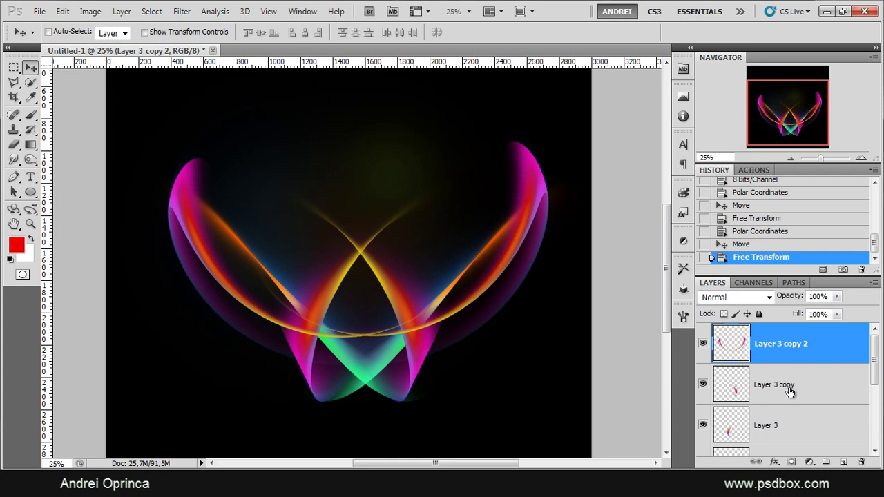
Step: Shift the hue of Layer 3 copy 2 to -133 with Hue/Saturation
key("ctrl+u")
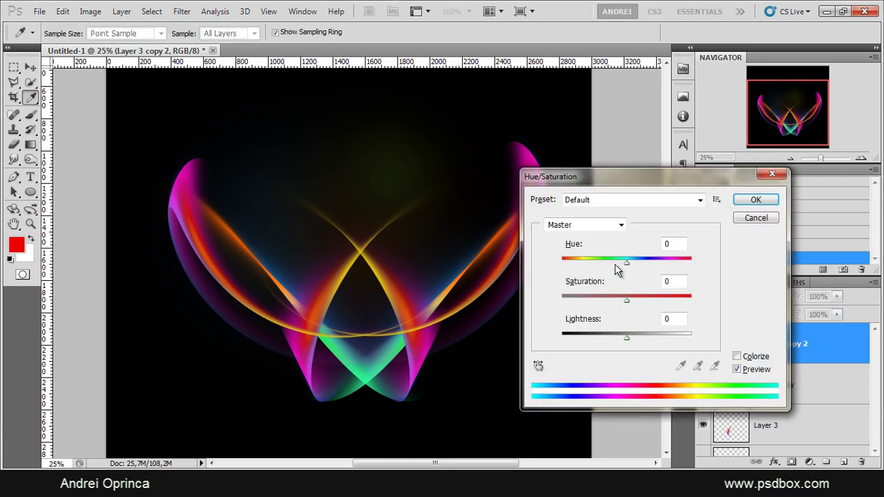
left_click_drag(625, 264, 573, 266)
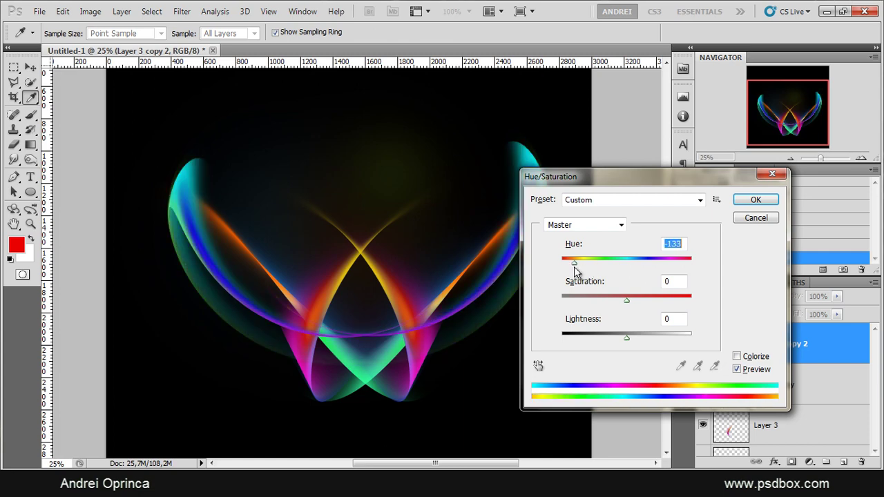
key("Return")
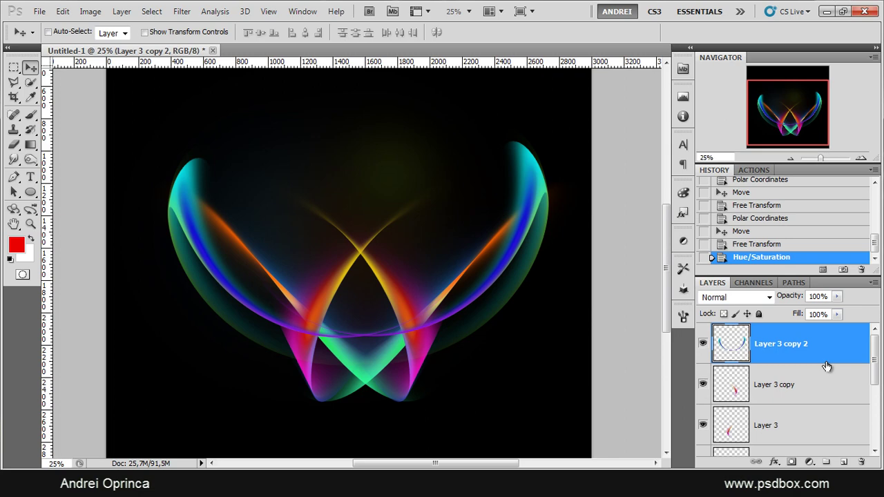
Step: Revert the image history to the 8 Bits/Channel state
left_click(763, 207)
left_click(740, 194)
scroll(773, 228, "up", 2)
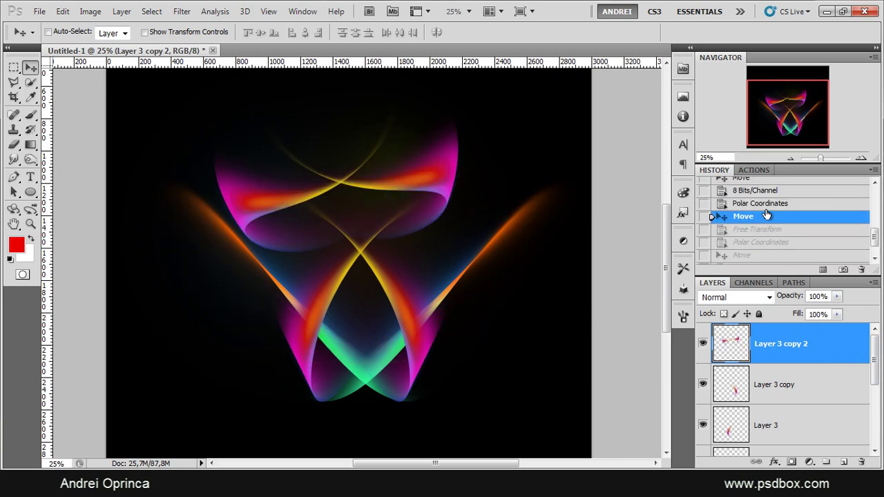
left_click(763, 203)
left_click(758, 192)
Step: Apply a Wave distortion to Layer 3 copy 2 with wavelength 397 to 760, maximum amplitude 780, and scale 13% horizontal, 32% vertical
left_click(195, 15)
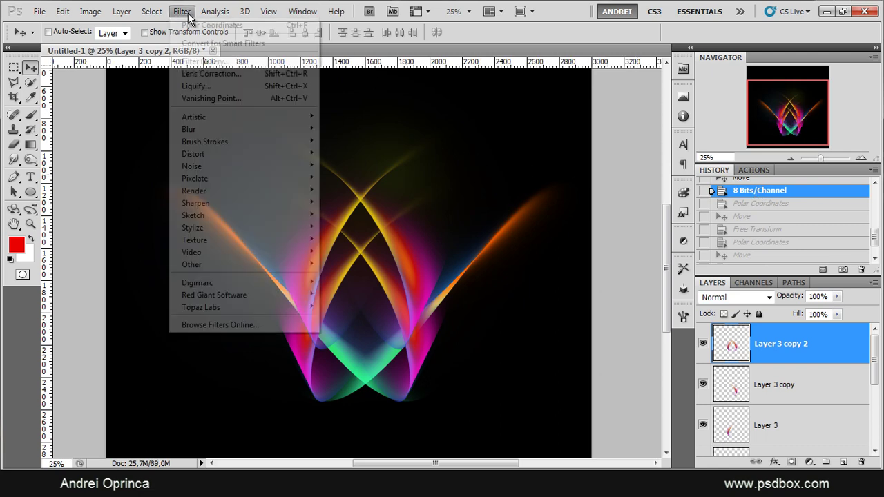
mouse_move(222, 154)
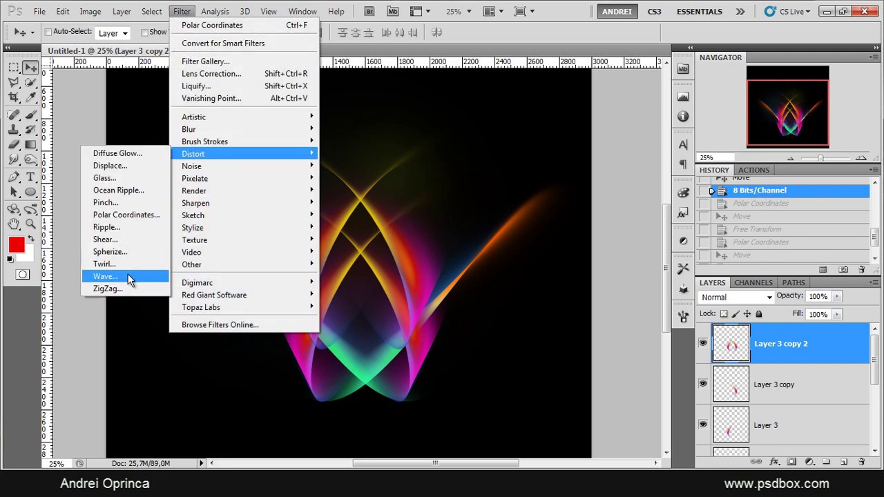
left_click(105, 277)
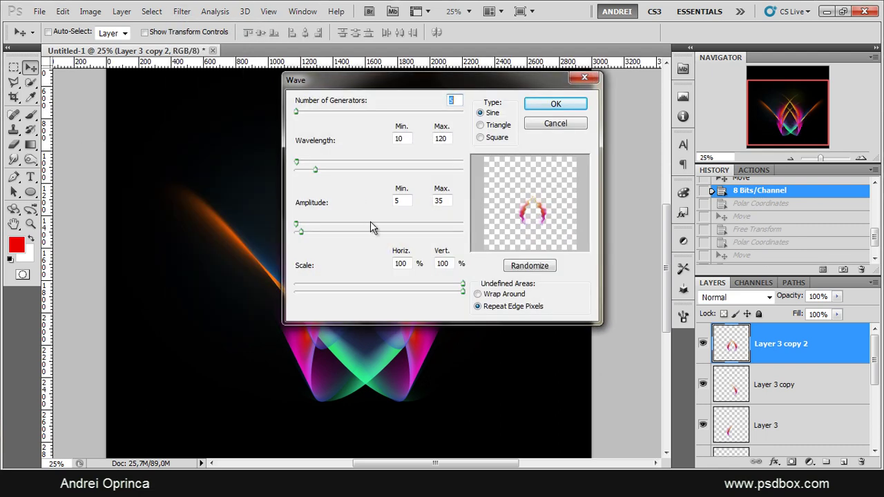
left_click_drag(381, 284, 348, 291)
left_click_drag(317, 171, 422, 178)
left_click_drag(296, 166, 362, 165)
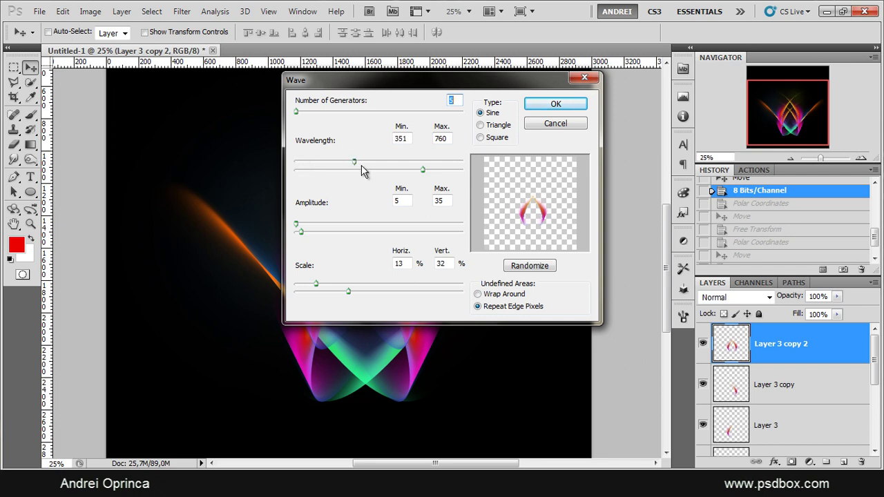
left_click_drag(302, 232, 428, 243)
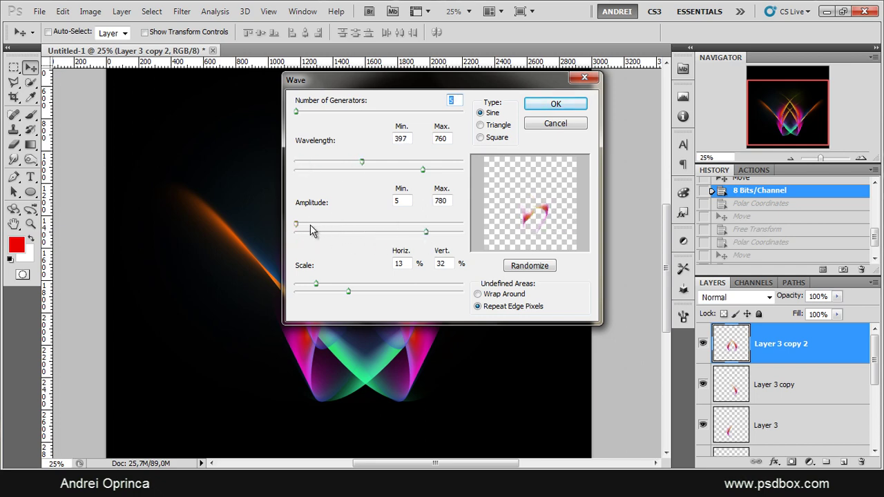
left_click_drag(297, 225, 369, 228)
left_click(552, 105)
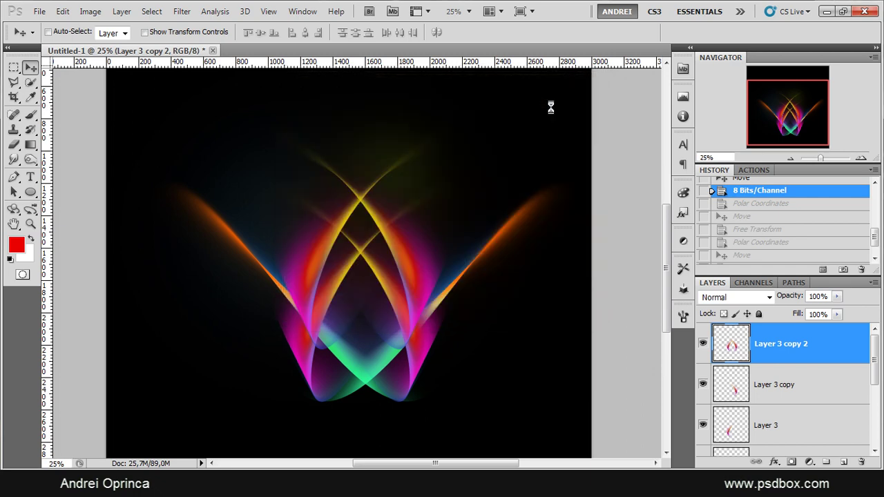
Step: Delete Layer 3 copy 2 and create a new empty layer above Layer 3 copy
left_click_drag(548, 118, 427, 264)
left_click_drag(781, 344, 861, 462)
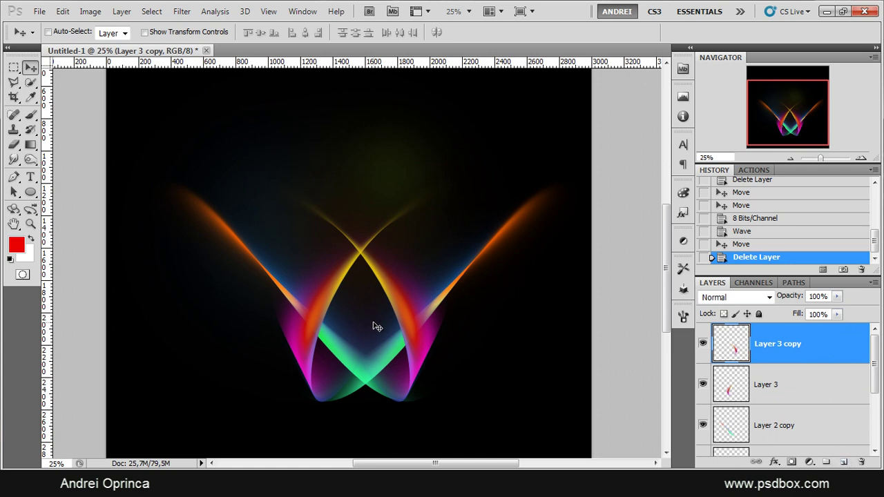
left_click(843, 461)
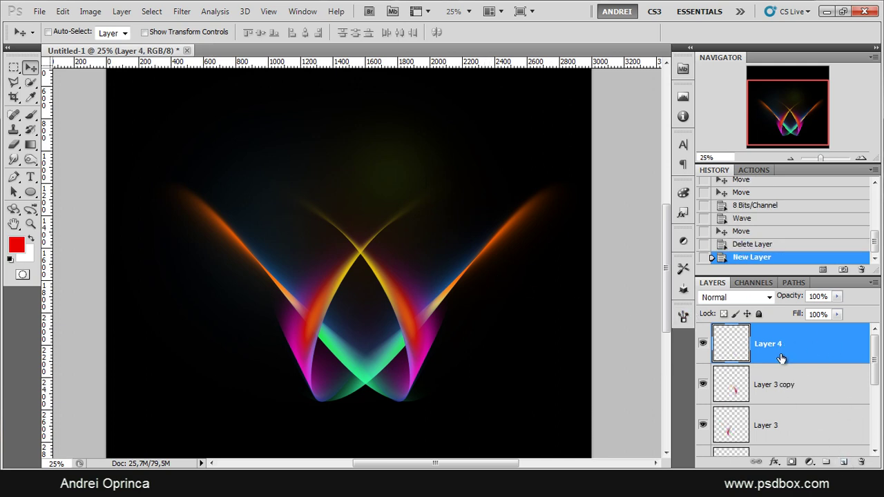
Step: Activate the Brush tool and set the blend mode of Layer 4 to Color Dodge
left_click(30, 115)
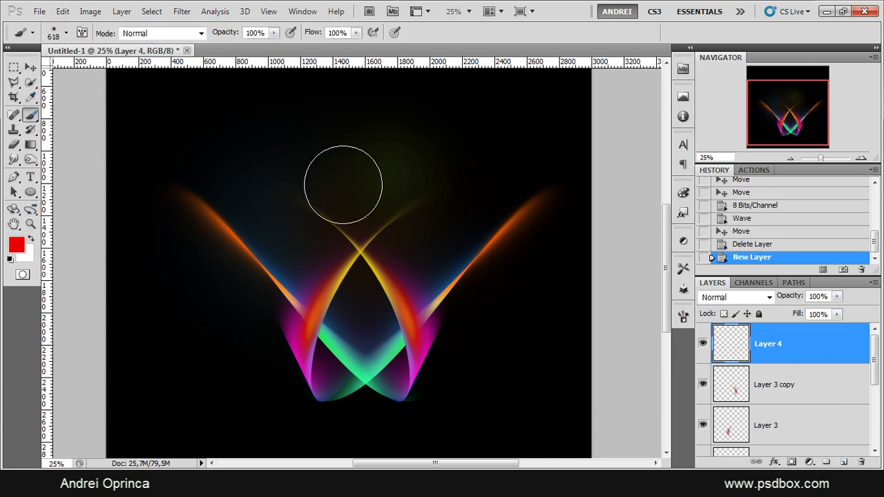
right_click(344, 185)
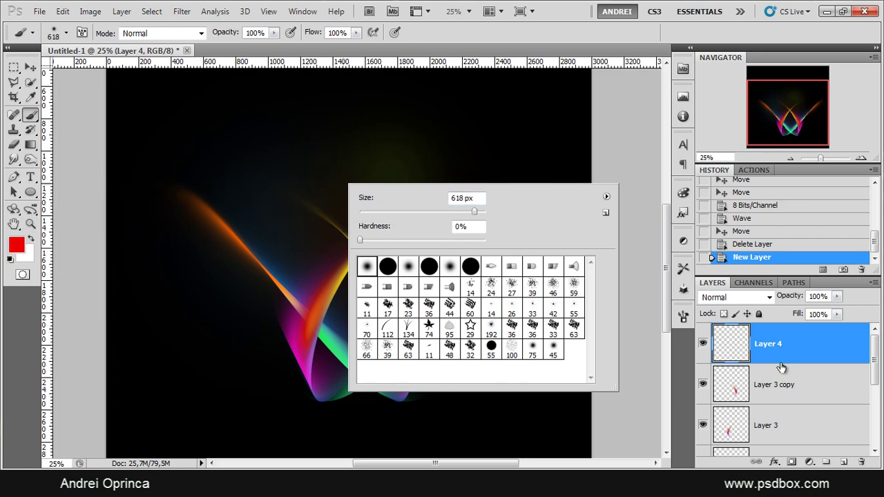
left_click(805, 349)
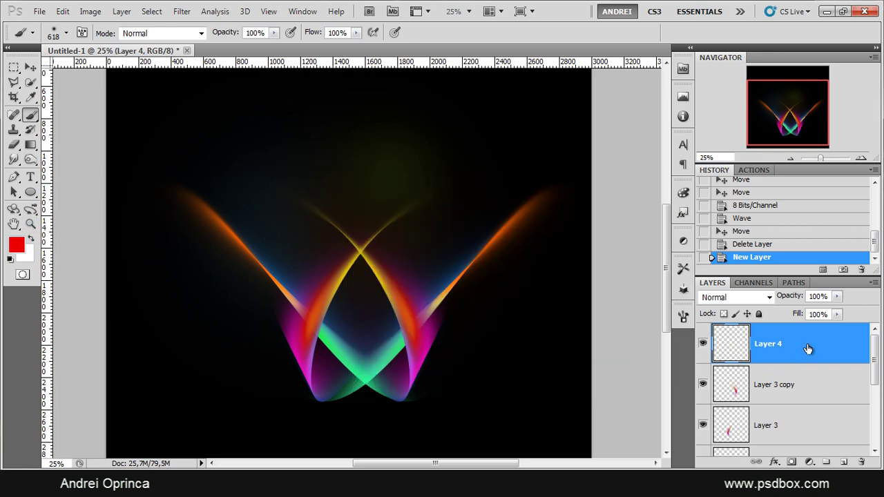
left_click(733, 297)
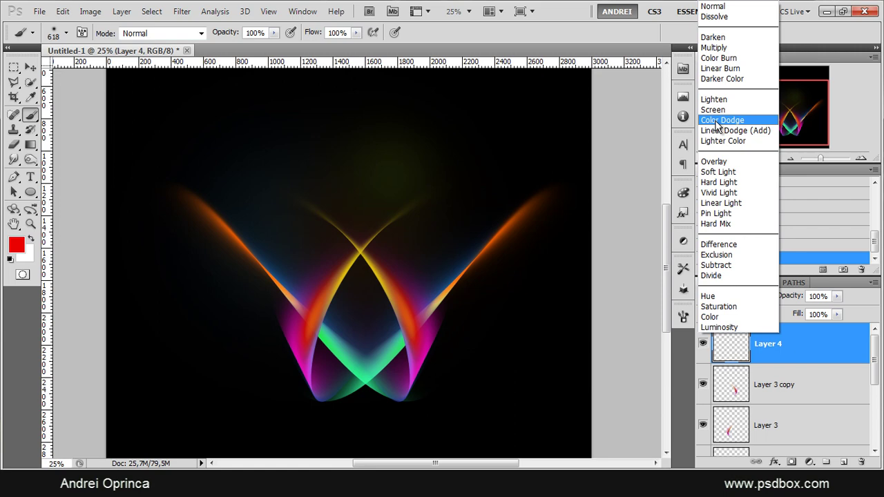
left_click(717, 121)
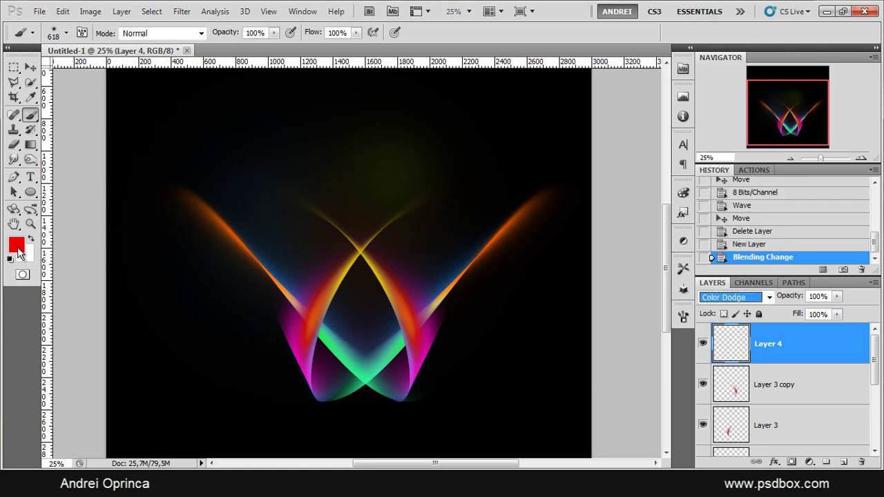
Step: Set the foreground color to bright orange, #ff7200
left_click(18, 250)
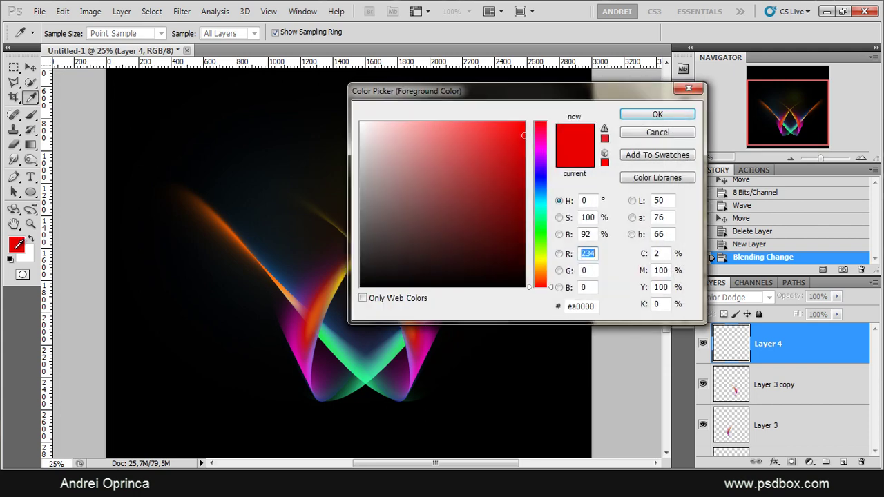
left_click(540, 275)
left_click_drag(582, 101, 732, 116)
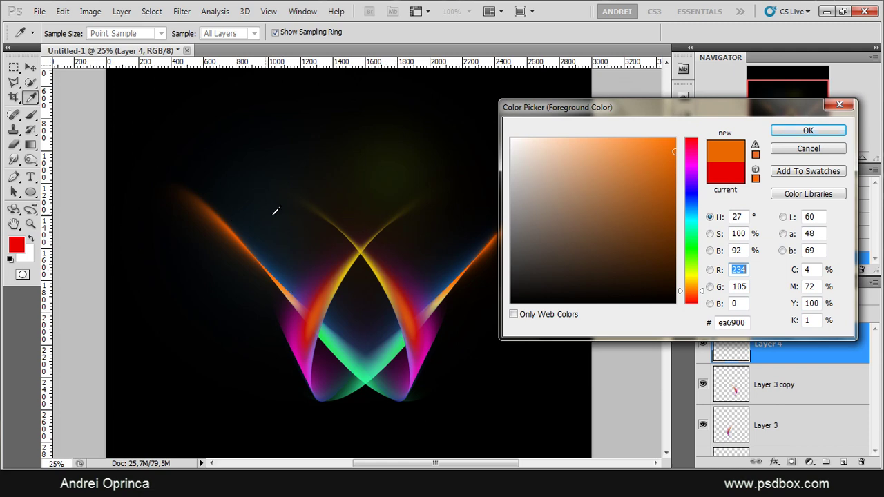
mouse_move(633, 191)
left_mouse_down()
mouse_move(669, 164)
mouse_move(676, 138)
left_mouse_up()
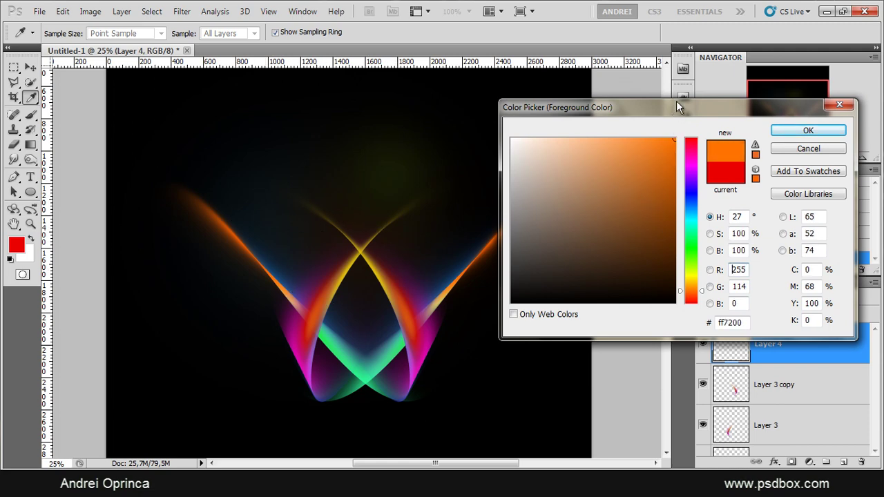
left_click(808, 130)
Step: Enlarge the soft brush to 911 px and try an orange dab between the central ribbons
key("b")
right_click(352, 209)
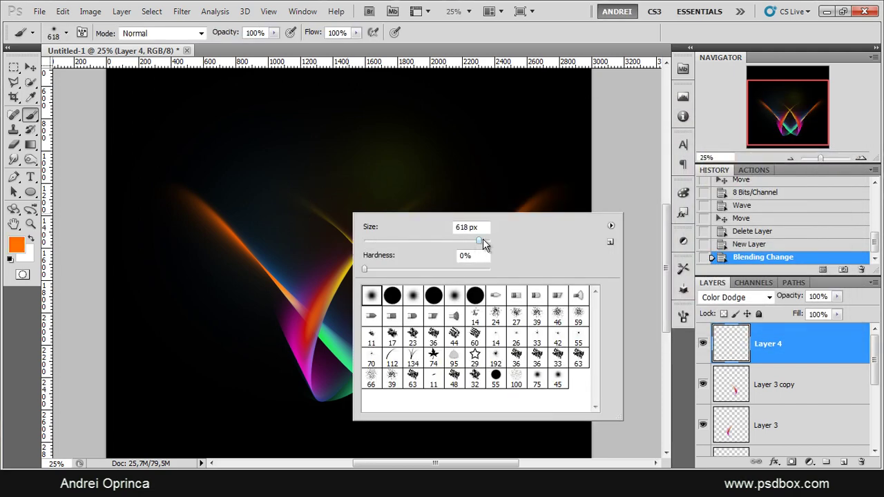
left_click_drag(483, 238, 495, 246)
key("Return")
left_click(334, 286)
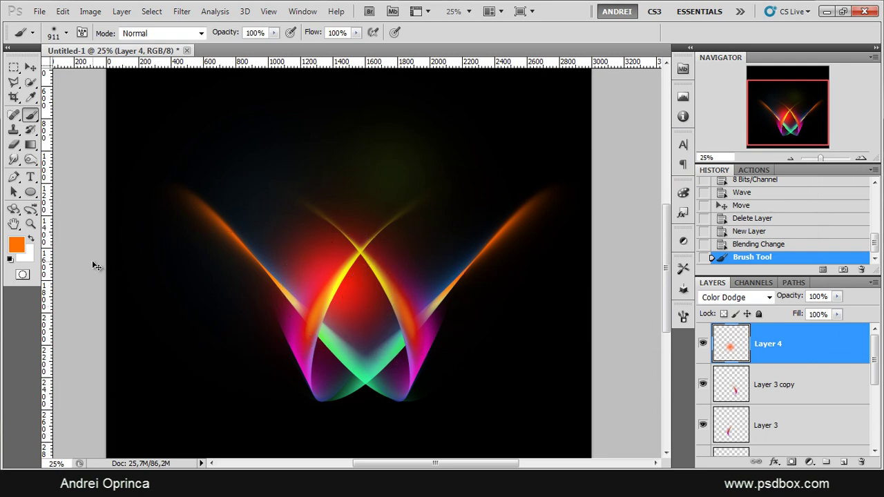
key("ctrl+z")
Step: Darken the foreground color to the brownish orange #602b00
left_click(15, 245)
left_click(612, 242)
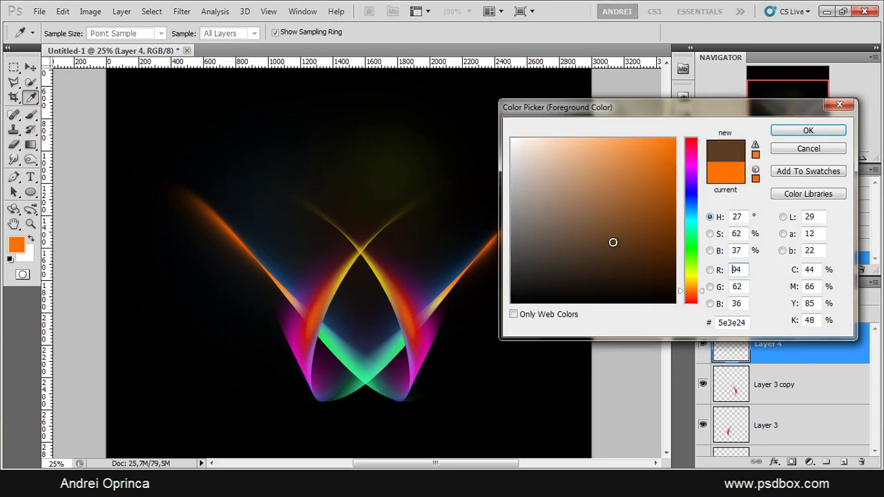
left_click_drag(612, 243, 676, 241)
mouse_move(754, 102)
left_mouse_down()
mouse_move(749, 61)
mouse_move(693, 22)
mouse_move(743, 81)
left_mouse_up()
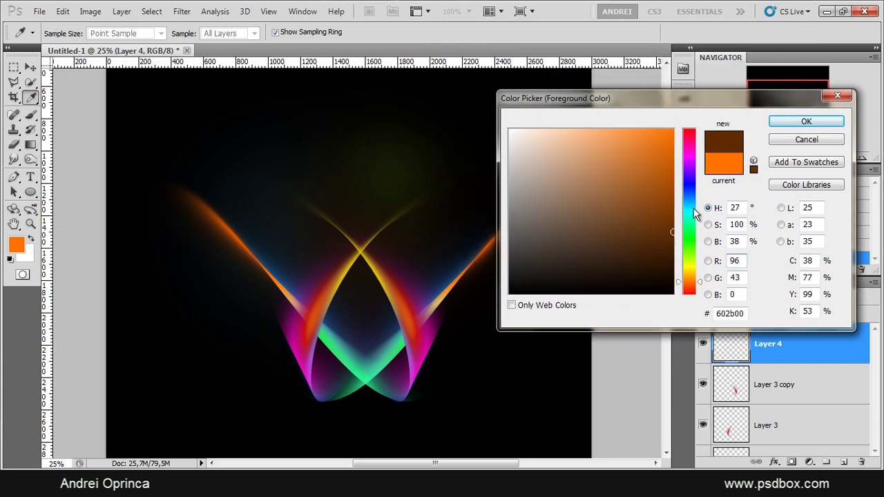
left_click(796, 128)
Step: Paint one soft dark-orange dab over the upper part of each outer V arm on Layer 4
key("b")
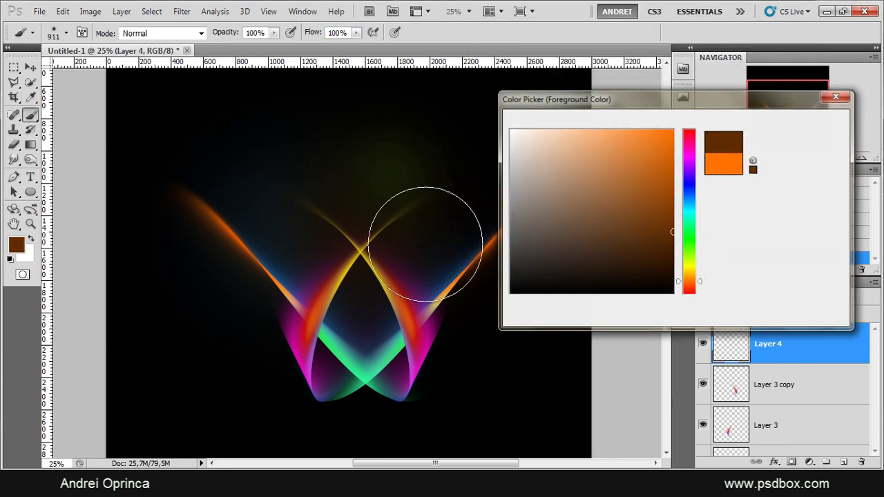
left_click(428, 271)
key("ctrl+z")
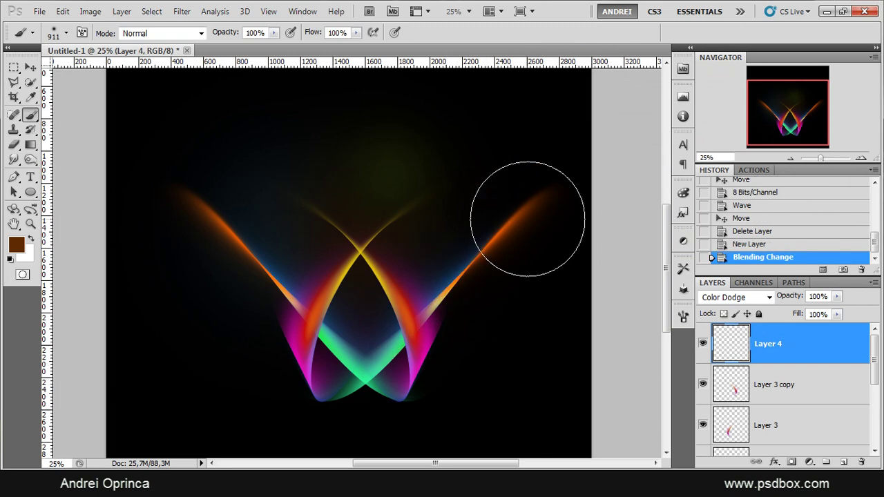
left_click(514, 223)
left_click(218, 226)
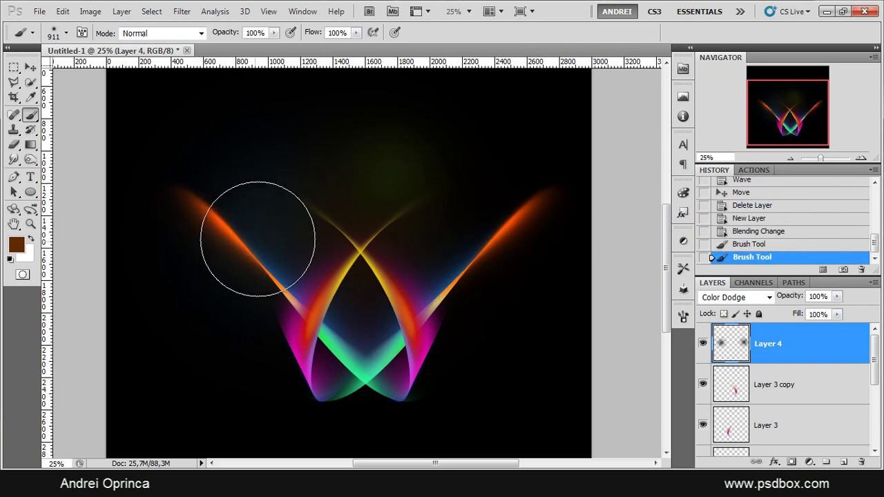
Step: Try a soft dab in bright orange #fa5e00 over the green ribbon crossing on Layer 4, and undo it
key("i")
left_click(15, 244)
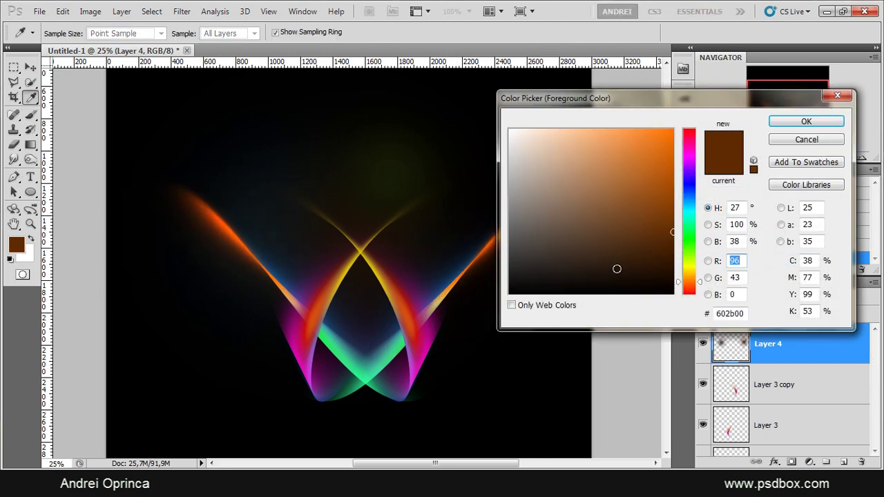
left_click(694, 206)
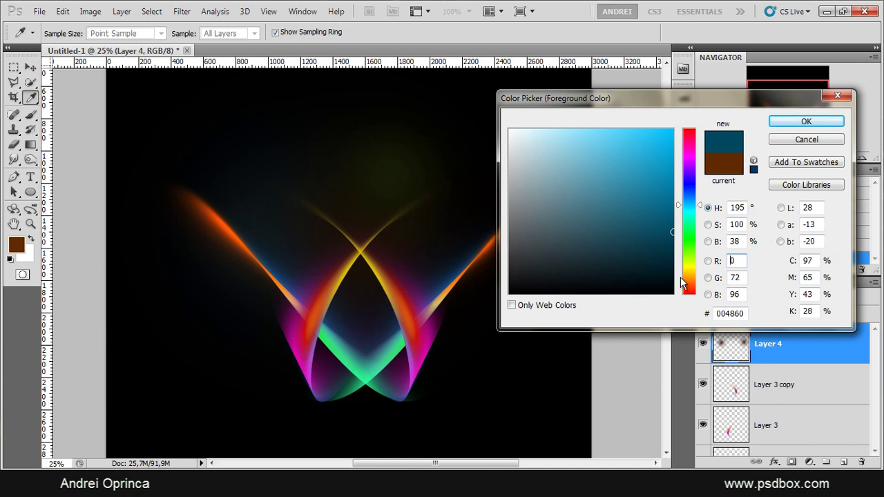
left_click(691, 258)
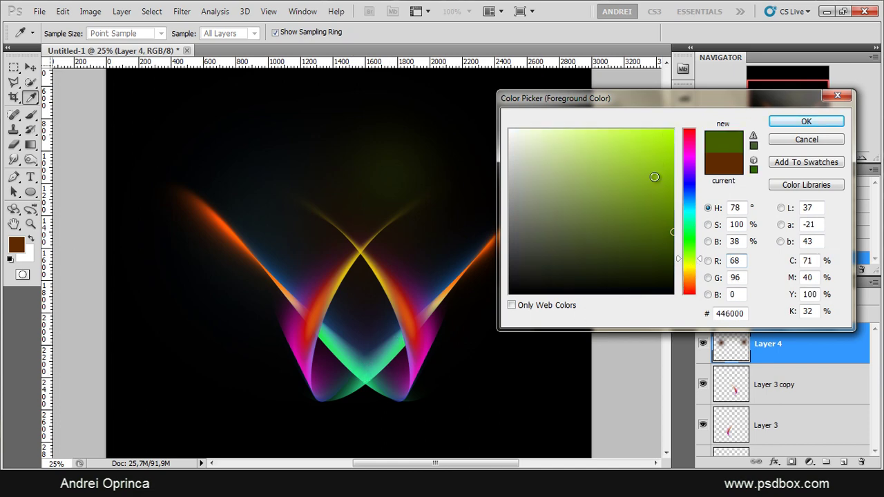
left_click(692, 148)
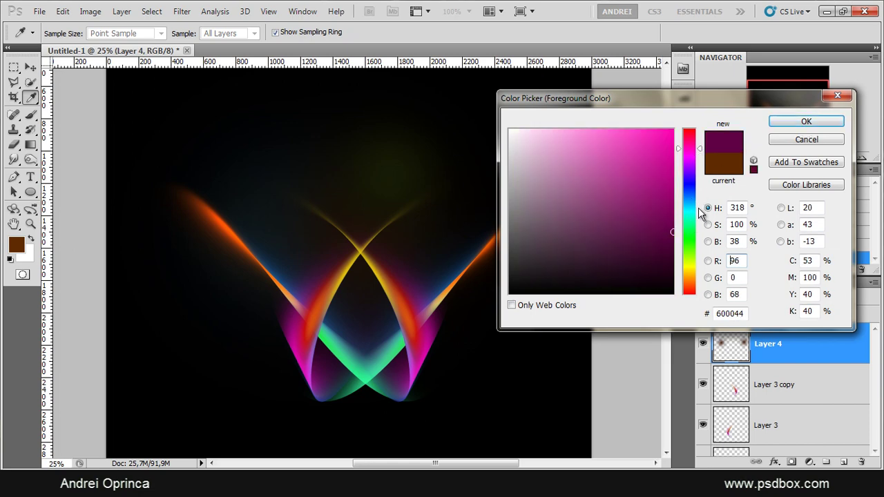
left_click(691, 284)
left_click_drag(664, 146, 705, 138)
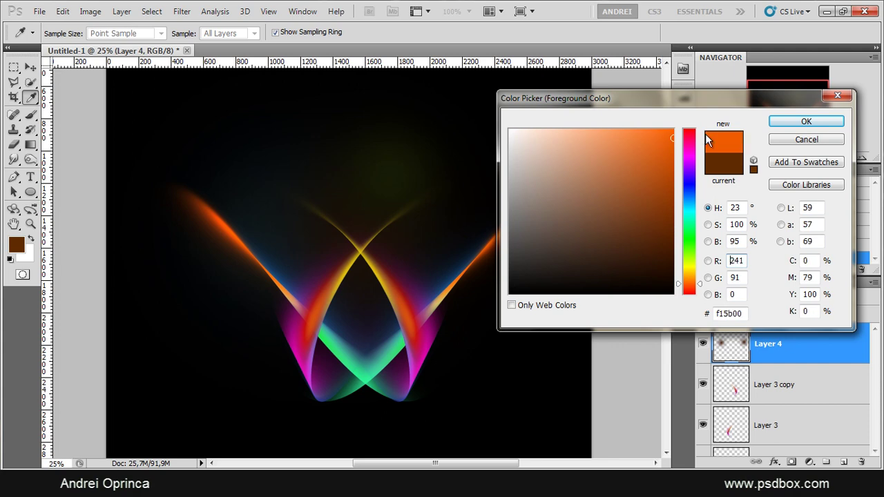
left_click(806, 122)
left_click(373, 353)
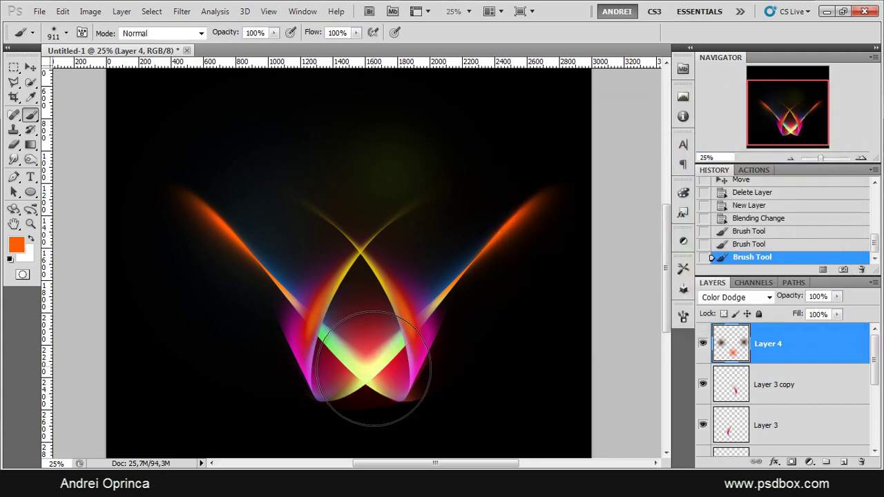
key("ctrl+z")
Step: Darken the foreground color to reddish brown #732b00 and paint one soft dab over the lower green ribbon crossing
left_click(16, 244)
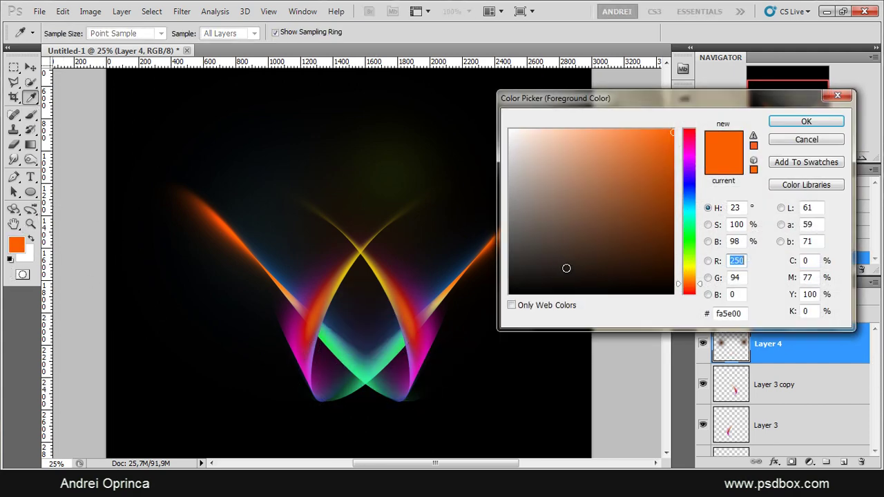
left_click(651, 217)
left_click(832, 122)
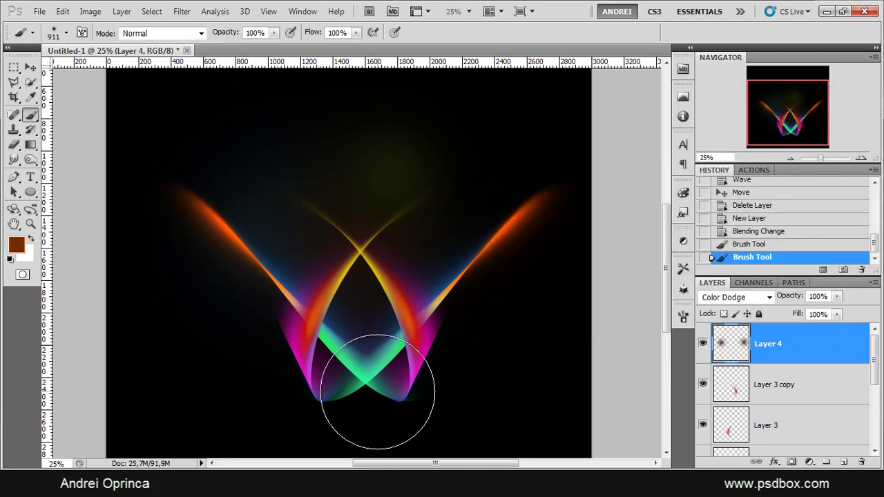
left_click(377, 392)
Step: Set the foreground color to dark yellow #7d5b00 and paint soft dabs over the green crossing and the lower part of each V arm
left_click(17, 244)
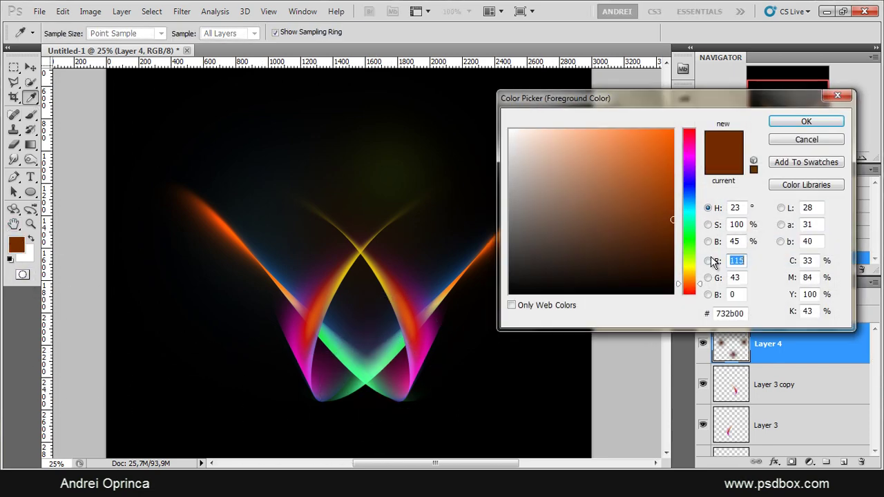
left_click(690, 273)
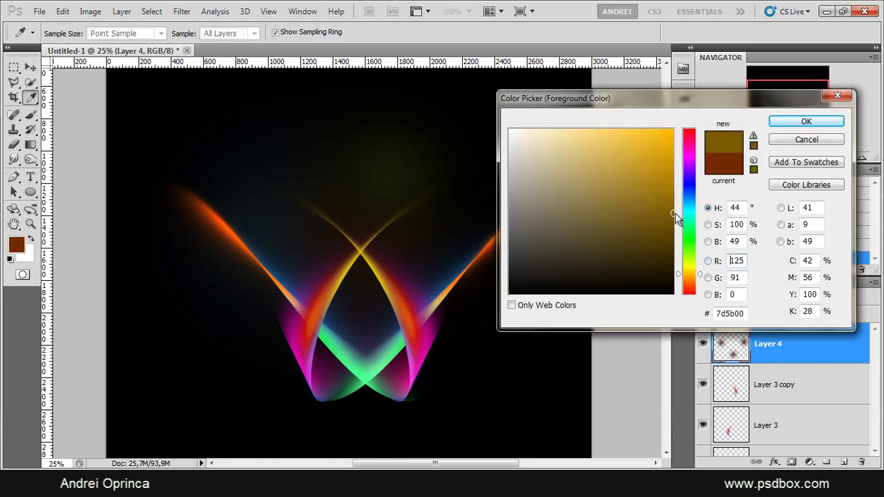
left_click(806, 122)
left_click(373, 355)
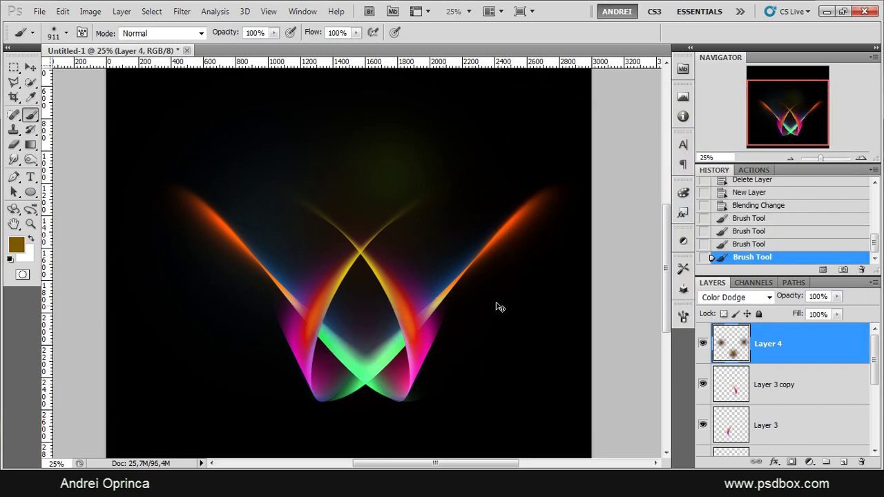
left_click(429, 293)
left_click(262, 325)
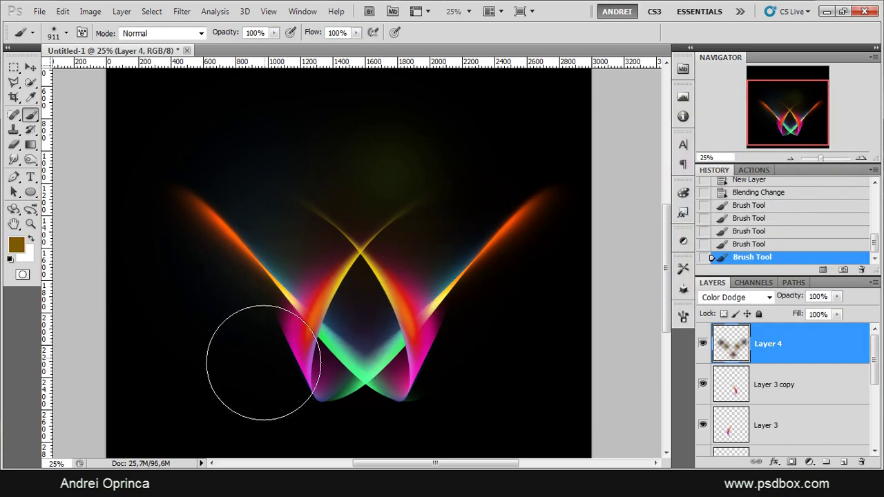
Step: Compare the whole artwork with and without the glows on Layer 4
left_click(703, 343)
left_click(703, 343)
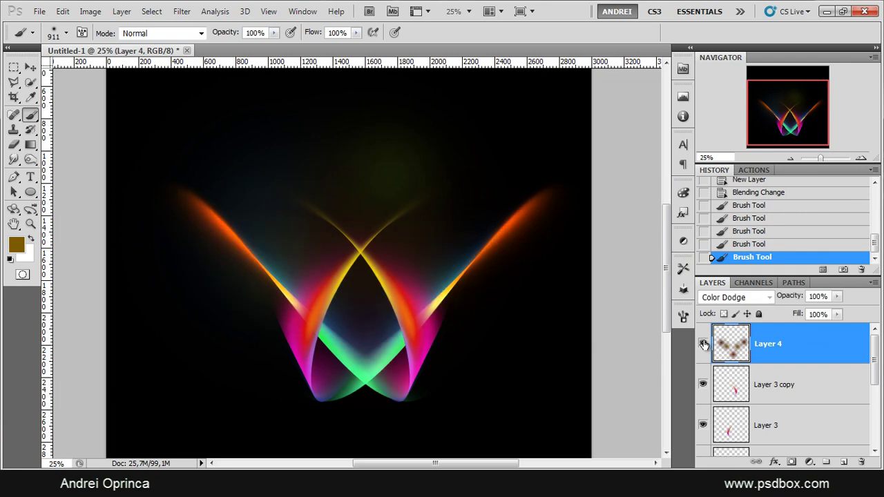
key("ctrl+minus")
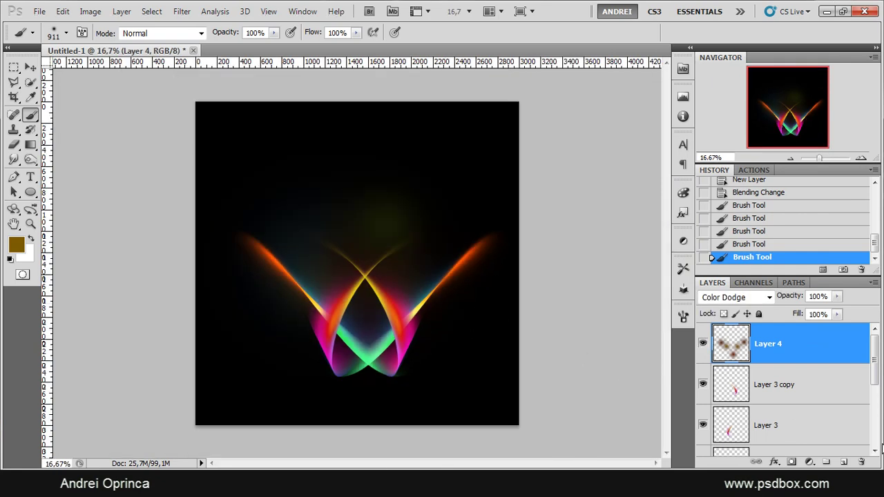
Step: Add a new layer above Layer 4 and place a tall elliptical selection over the central ribbons
left_click(844, 462)
key("ctrl+plus")
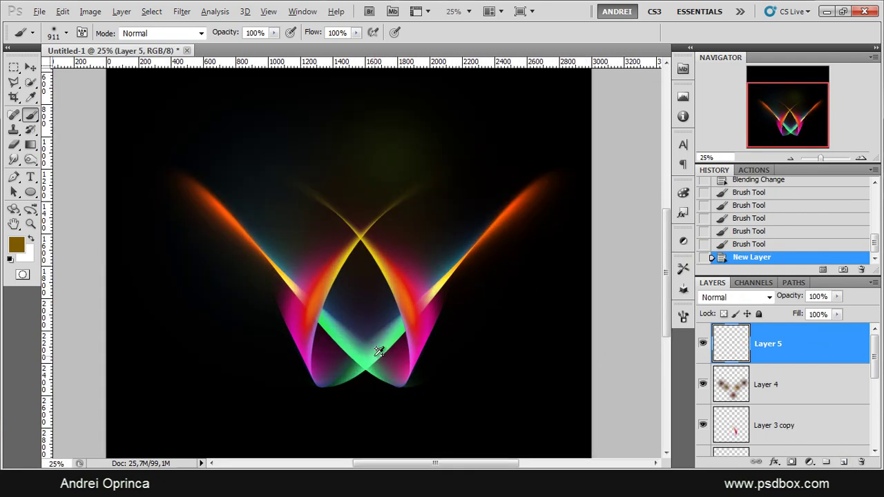
left_click(17, 69)
right_click(19, 72)
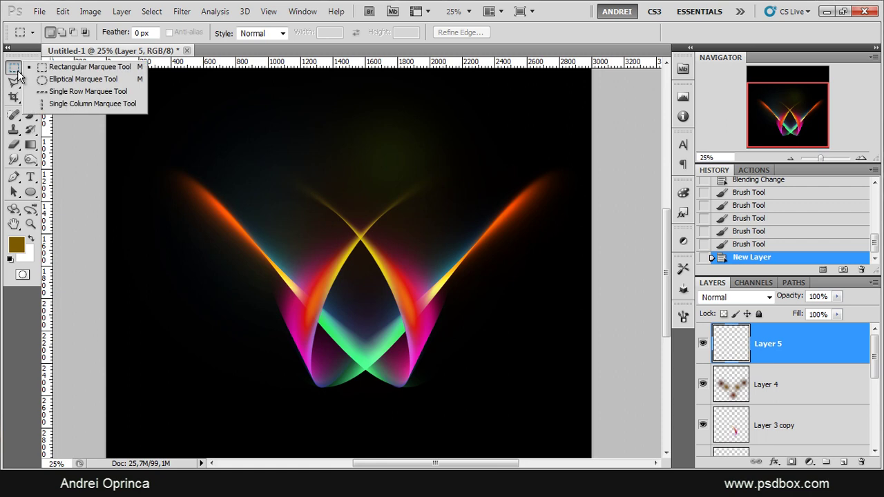
left_click(75, 80)
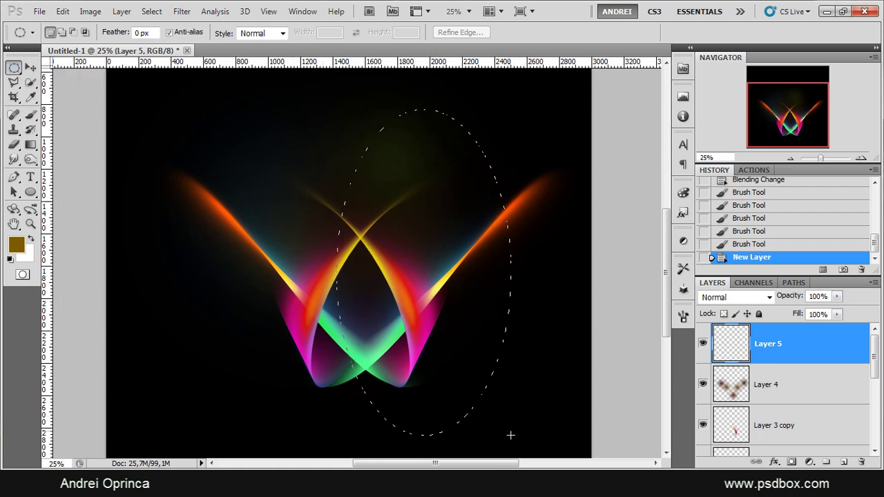
left_click_drag(510, 435, 509, 434)
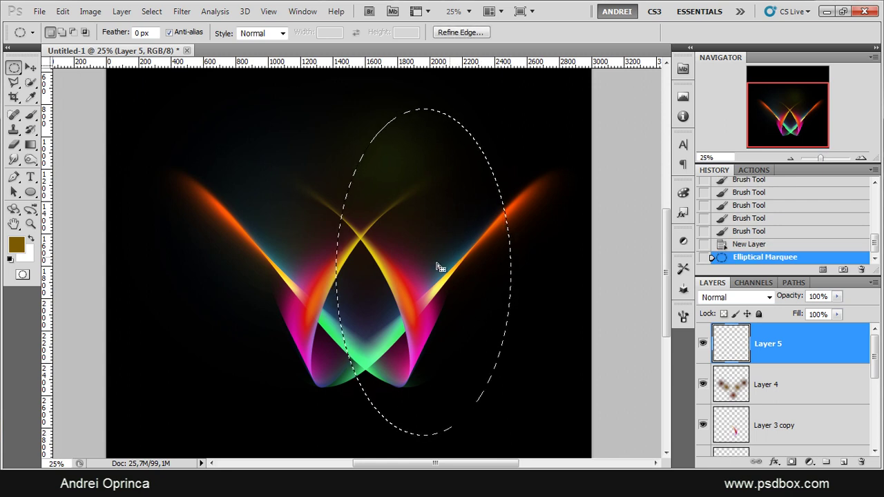
left_click_drag(439, 267, 386, 235)
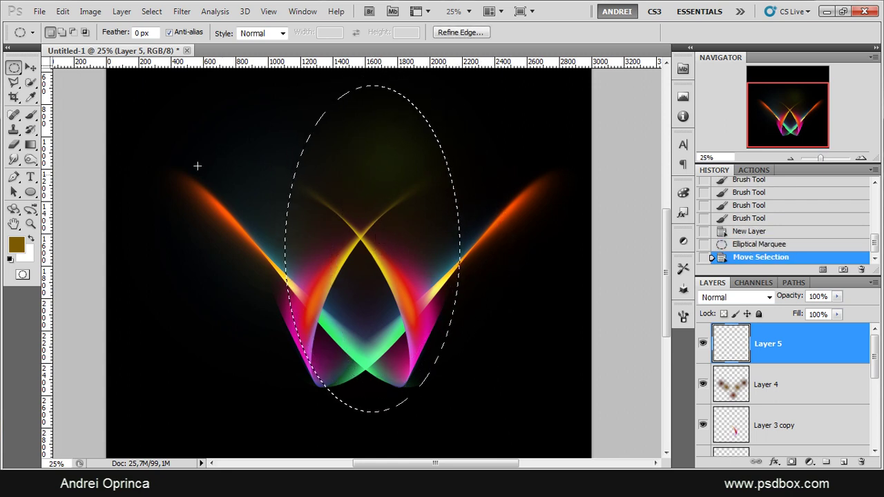
Step: Brush soft white just outside the ellipse's right edge to leave a faint crescent on Layer 5, and deselect
left_click(31, 114)
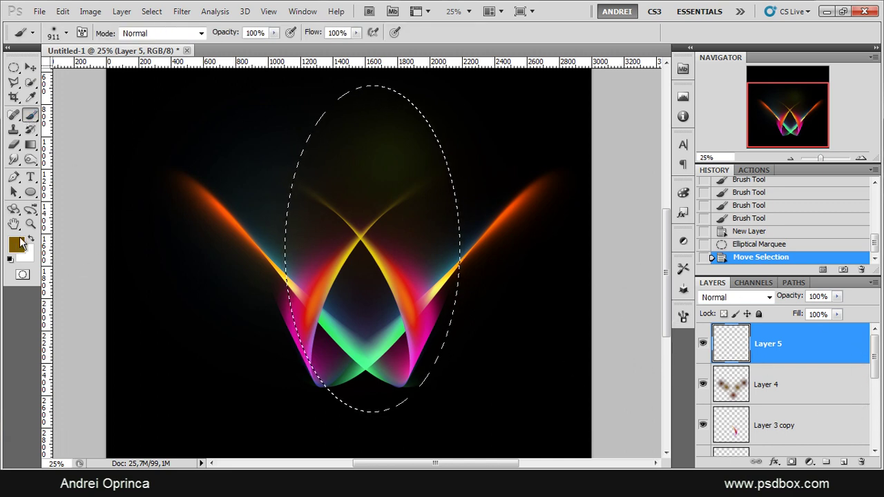
left_click(30, 239)
right_click(510, 199)
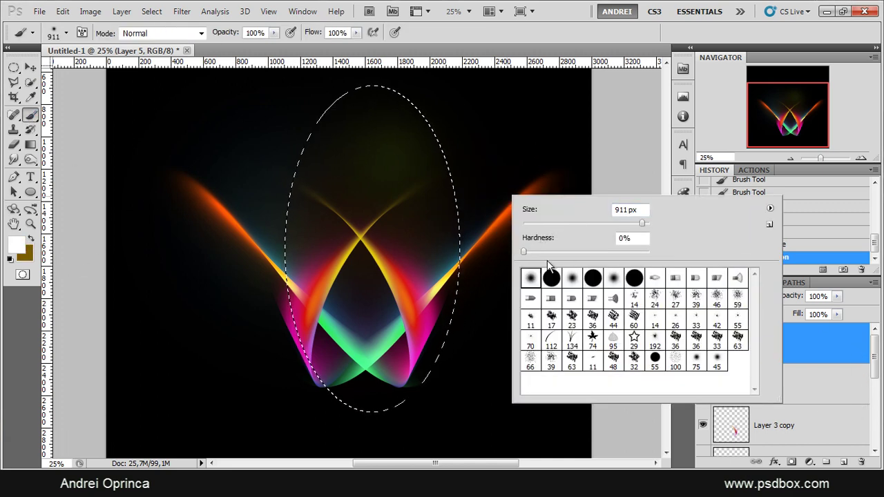
left_click(846, 344)
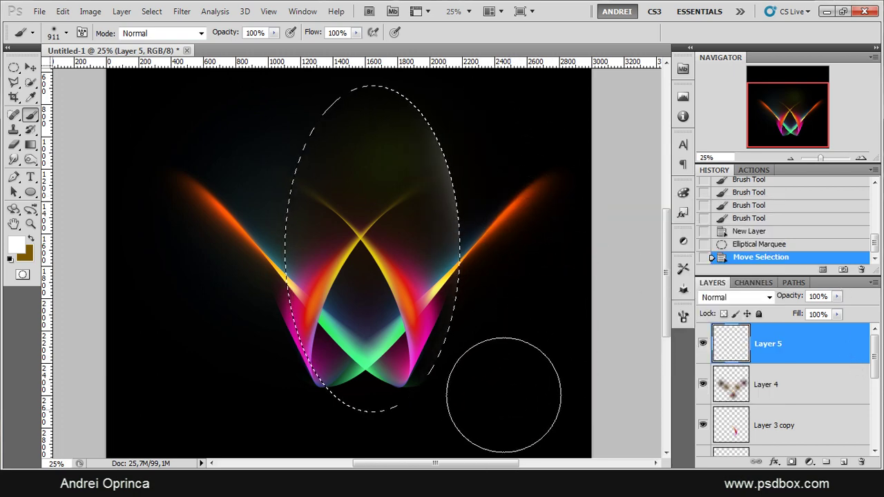
left_click_drag(503, 395, 537, 273)
key("ctrl+d")
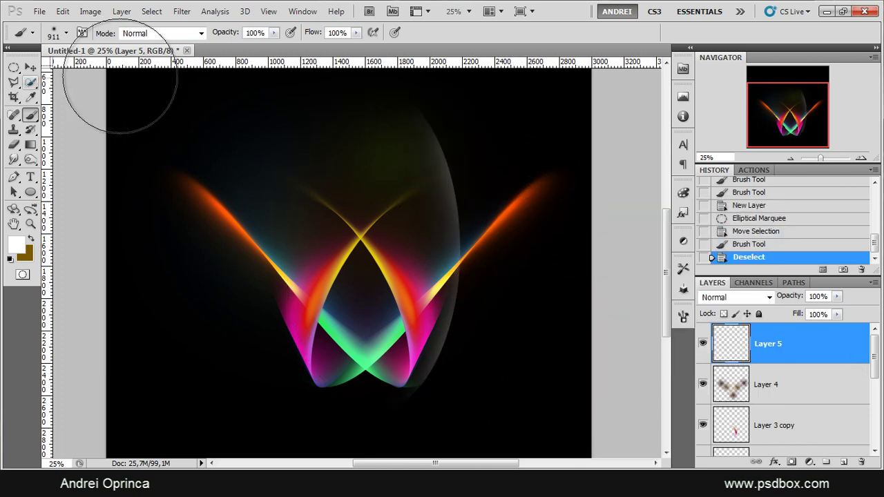
Step: Convert the document to 16 Bits/Channel
key("v")
left_click(81, 11)
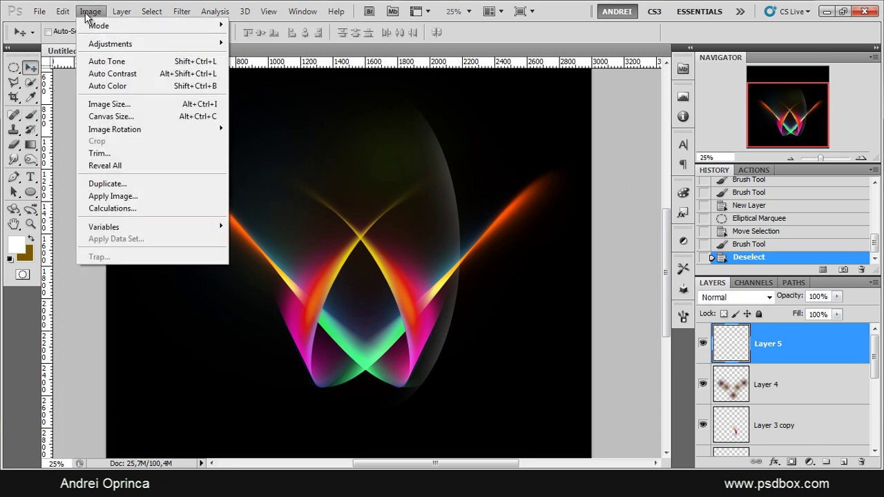
mouse_move(212, 26)
left_click(271, 142)
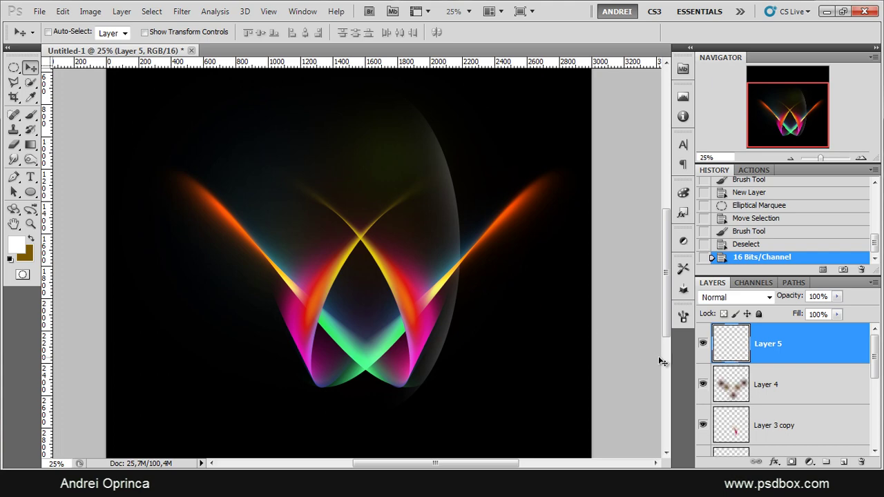
Step: Rotate the white crescent on Layer 5 by 43.12° and move it below the right V arm, to X 2212 px, Y 1834.5 px
key("ctrl+t")
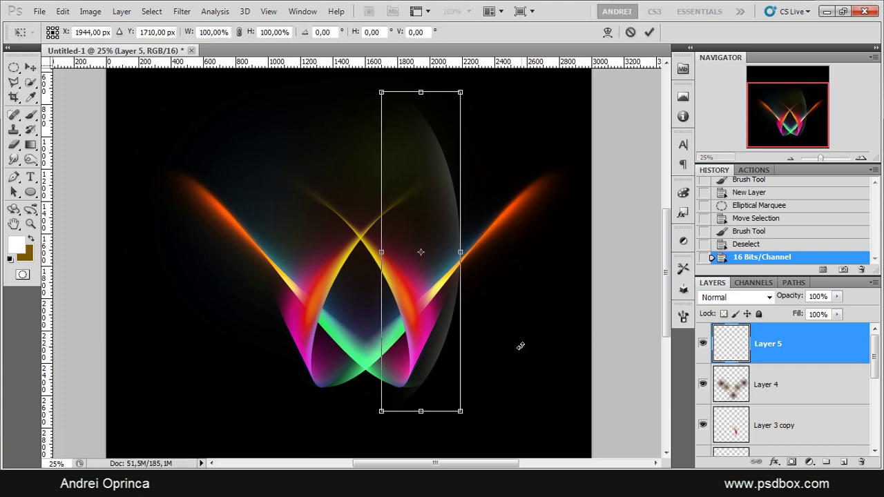
left_click_drag(521, 345, 425, 370)
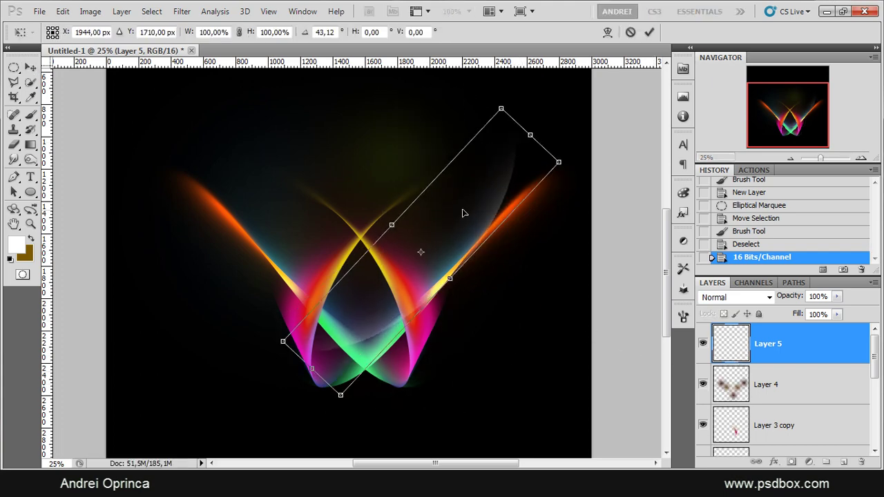
left_click_drag(463, 212, 498, 235)
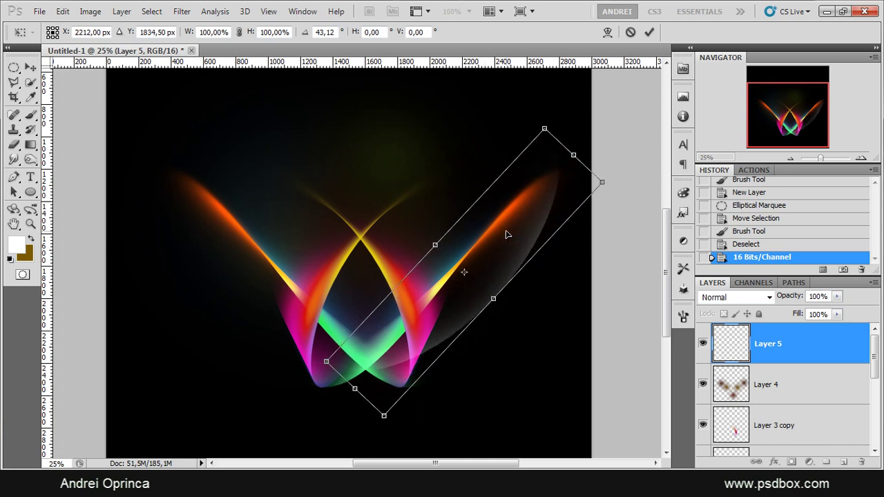
key("Return")
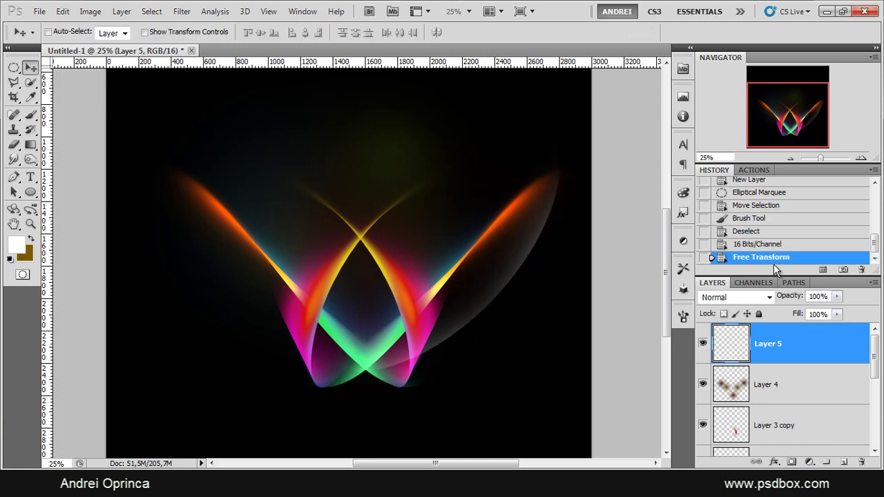
Step: Set Layer 5's blend mode to Overlay and move the crescent over the lower central ribbons
left_click(738, 297)
left_click(732, 162)
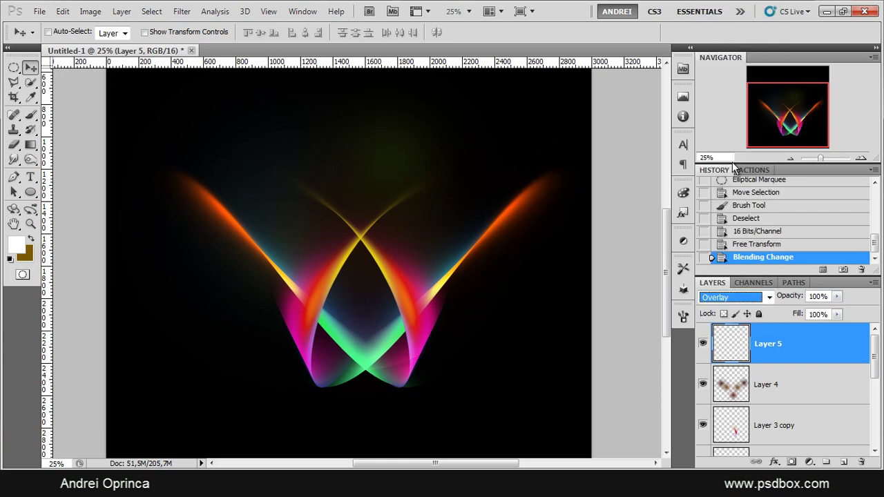
left_click(443, 277)
left_click_drag(418, 314, 524, 330)
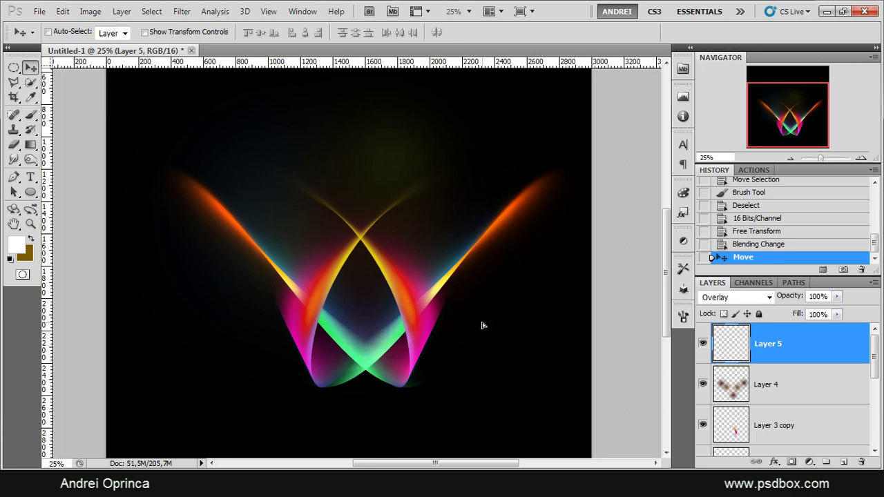
Step: Duplicate Layer 5 and rotate the copied crescent by about -11°
key("ctrl+j")
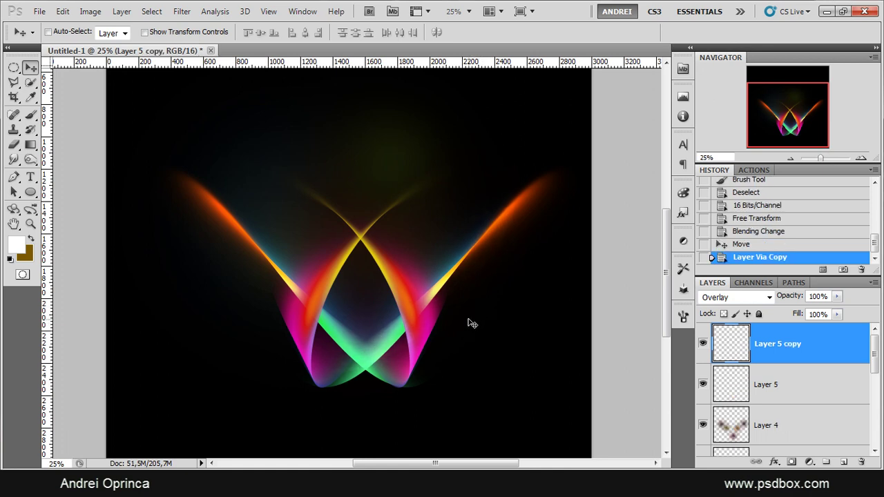
key("ctrl+t")
left_click_drag(549, 147, 482, 204)
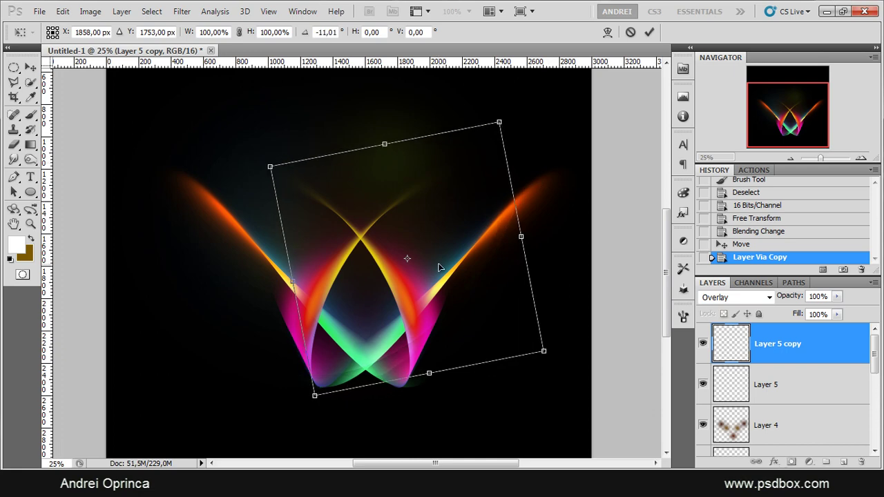
key("Return")
Step: Duplicate Layer 5 copy and rotate the new crescent further counterclockwise
key("ctrl+j")
key("ctrl+t")
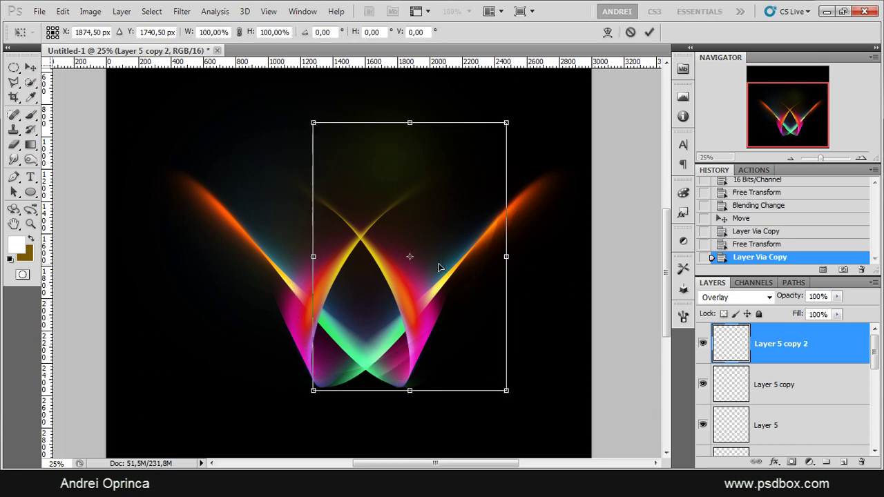
left_click_drag(569, 280, 544, 133)
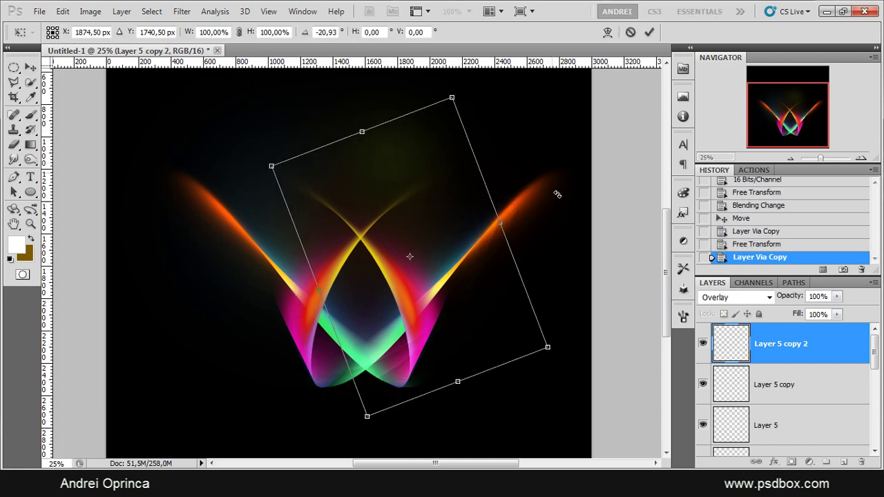
key("Return")
Step: Merge the three crescent layers, set the merged layer to Overlay and shift it inward over the right side of the ribbons
left_click(813, 425, "shift")
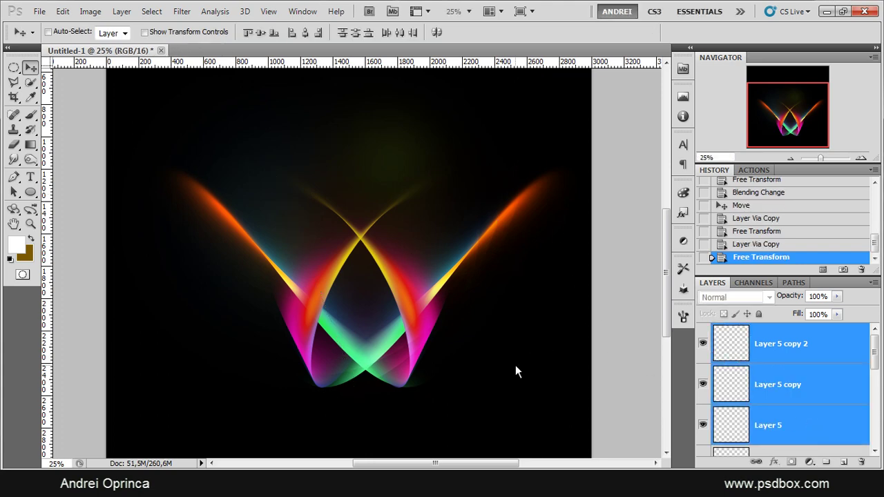
key("ctrl+e")
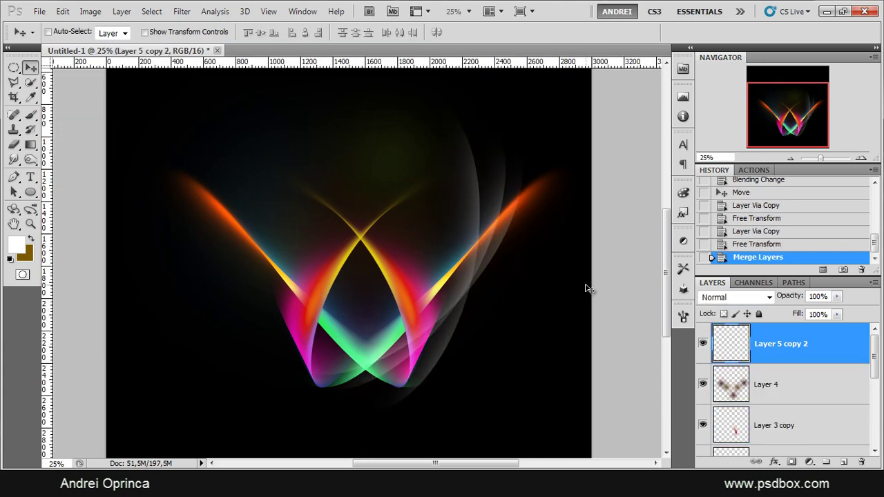
left_click(725, 299)
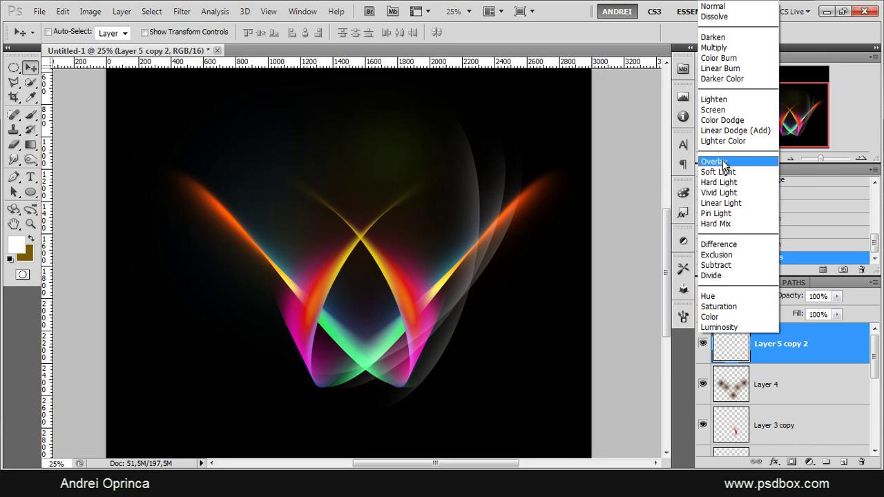
left_click(723, 163)
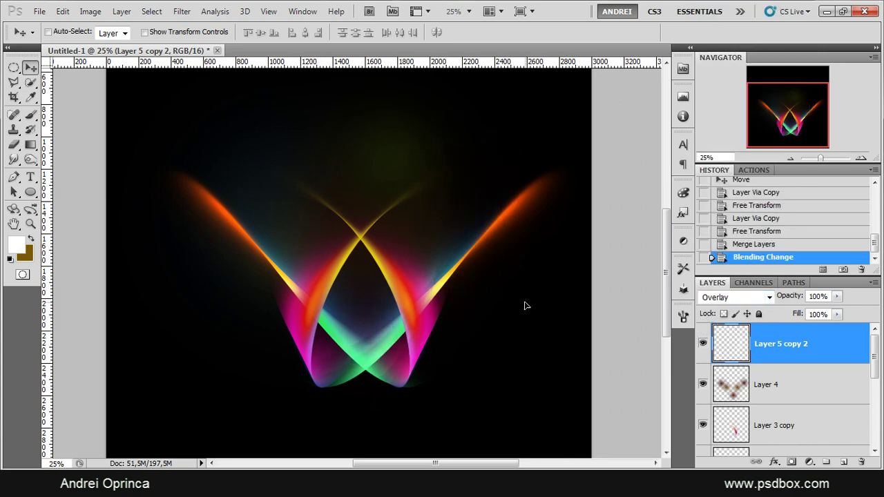
left_click_drag(532, 314, 534, 315)
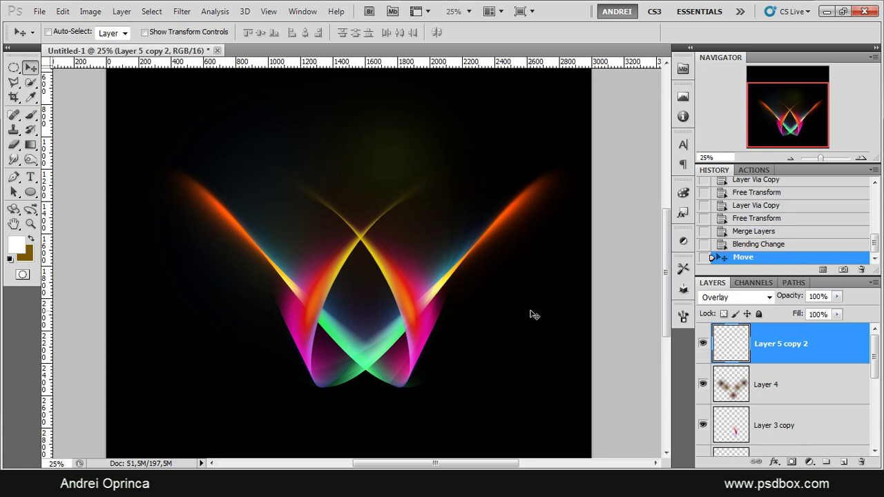
Step: Duplicate the merged crescent layer, flip the copy horizontally and move it over the left side of the ribbons
key("ctrl+j")
key("ctrl+t")
right_click(462, 239)
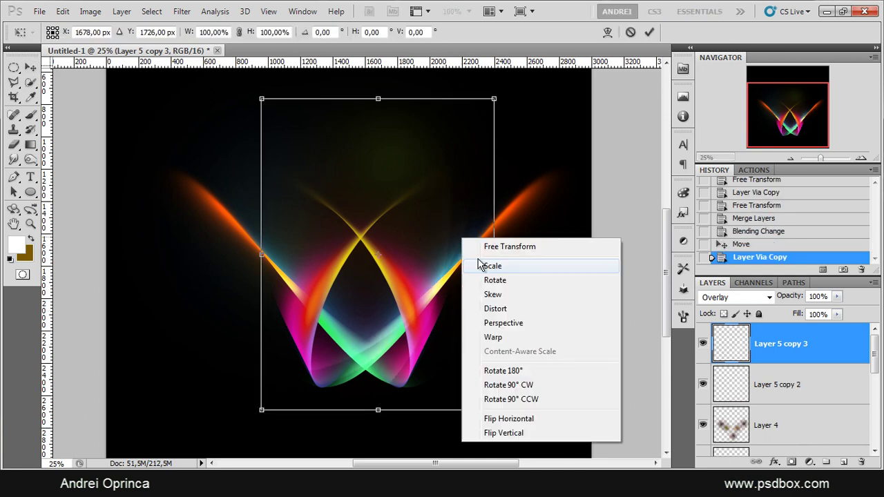
left_click(532, 418)
key("Return")
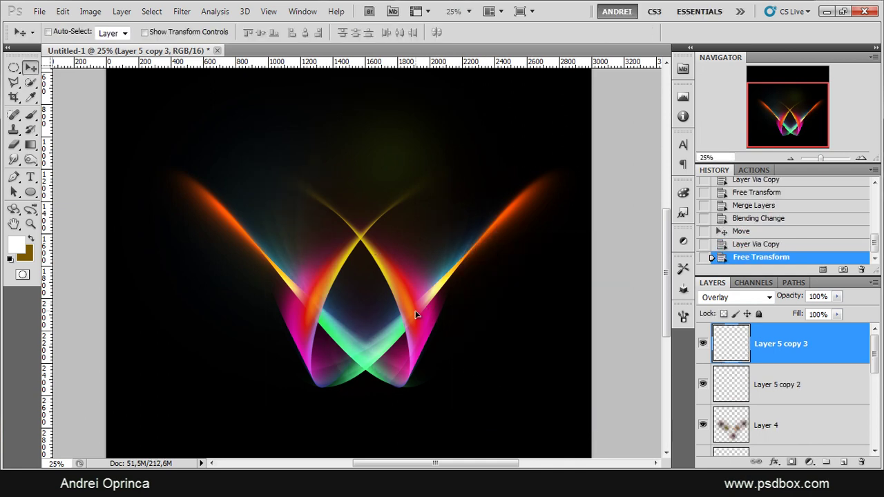
left_click_drag(412, 314, 380, 321)
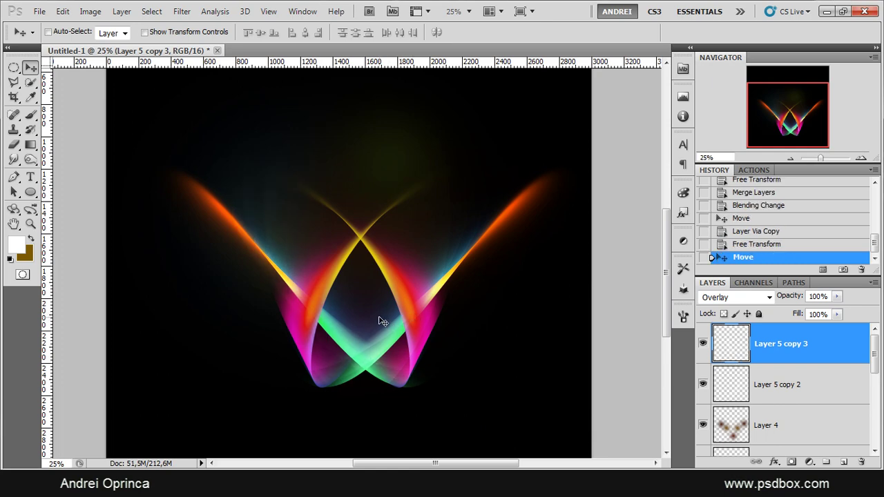
Step: Merge Layer 5 copy 3 with Layer 5 copy 2 and set the merged layer's blend mode to Overlay
scroll(357, 279, "up", 1)
scroll(358, 278, "up", 1)
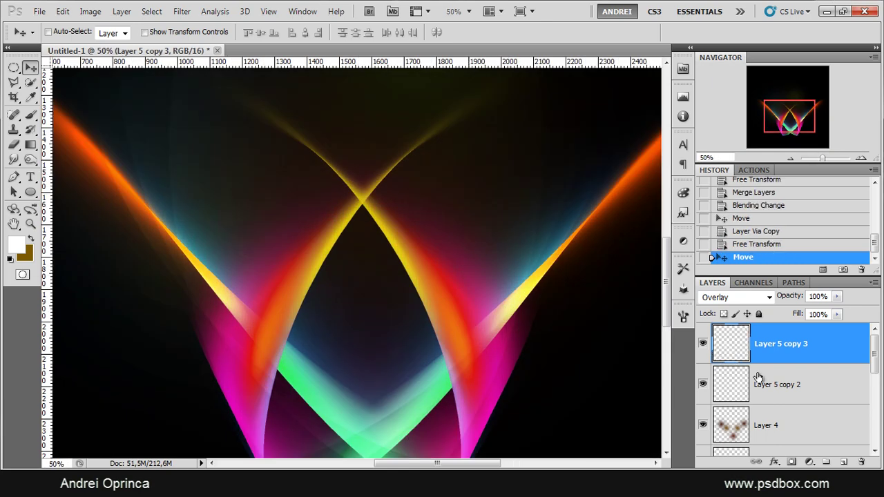
left_click(805, 385, "shift")
key("ctrl+e")
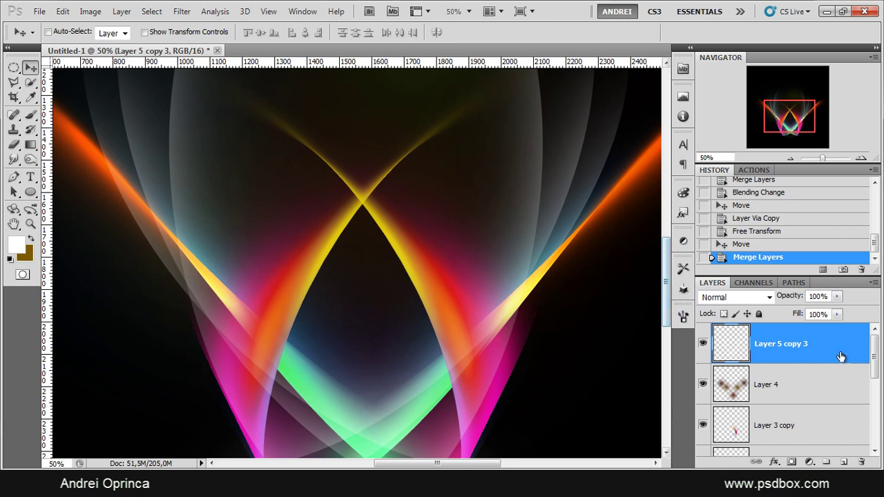
scroll(477, 278, "down", 1)
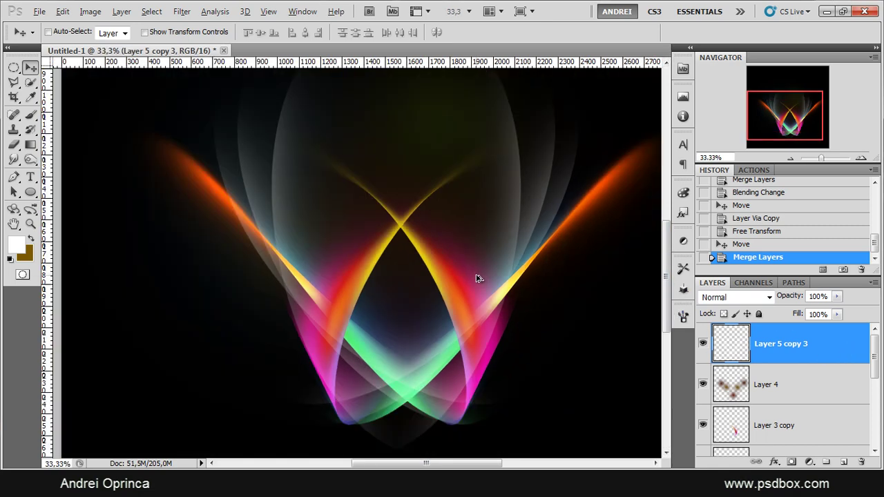
left_click(727, 296)
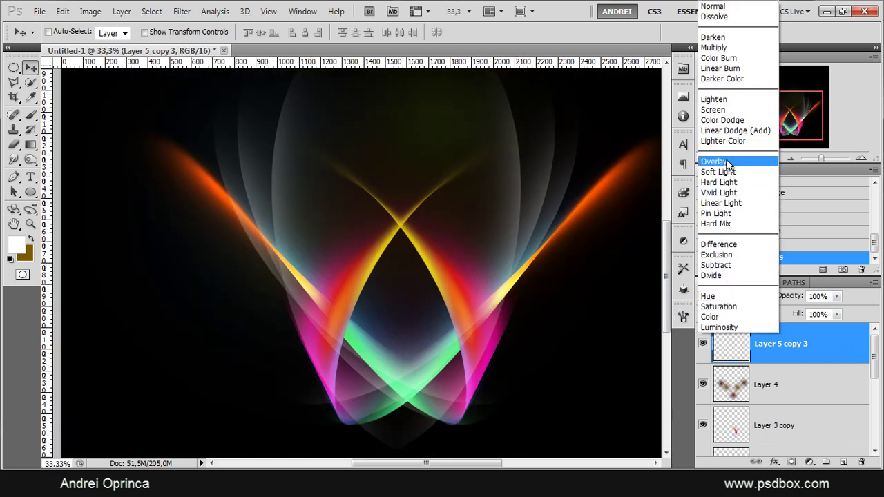
left_click(727, 162)
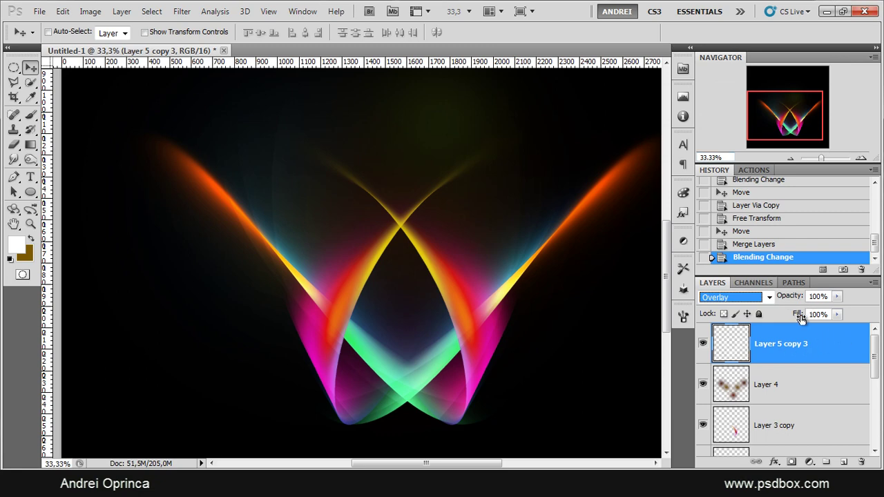
Step: Delete the merged crescent layer, Layer 5 copy 3
mouse_move(787, 343)
left_mouse_down()
mouse_move(801, 387)
mouse_move(861, 461)
left_mouse_up()
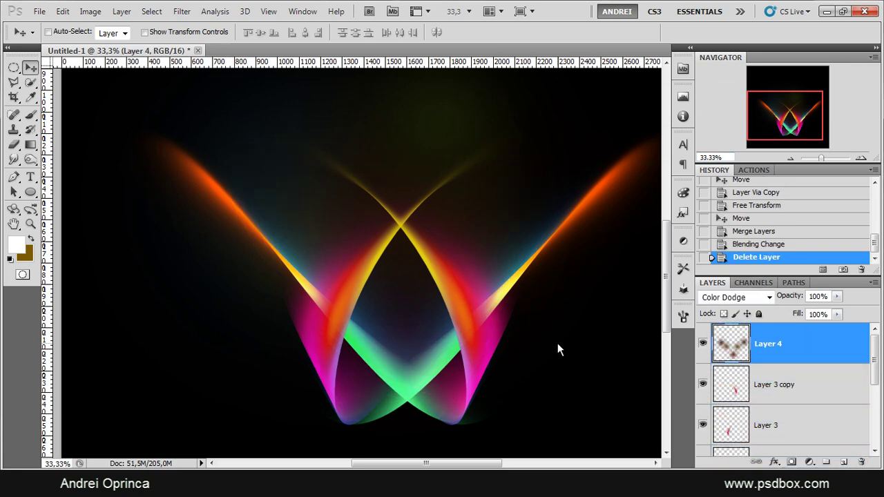
Step: Draw an S-shaped Pen path from the lower ribbon crossing across the right V arm to above the arm's tip
left_click(15, 178)
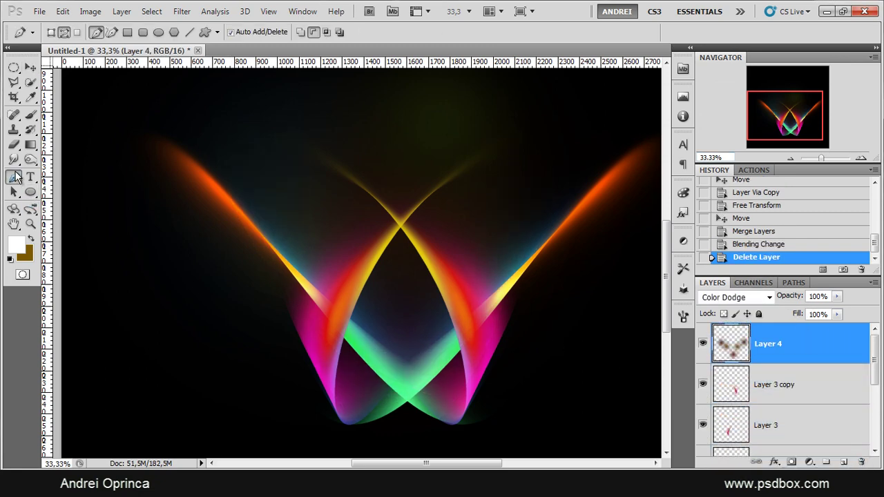
left_click(51, 32)
scroll(103, 143, "down", 1)
scroll(103, 142, "down", 1)
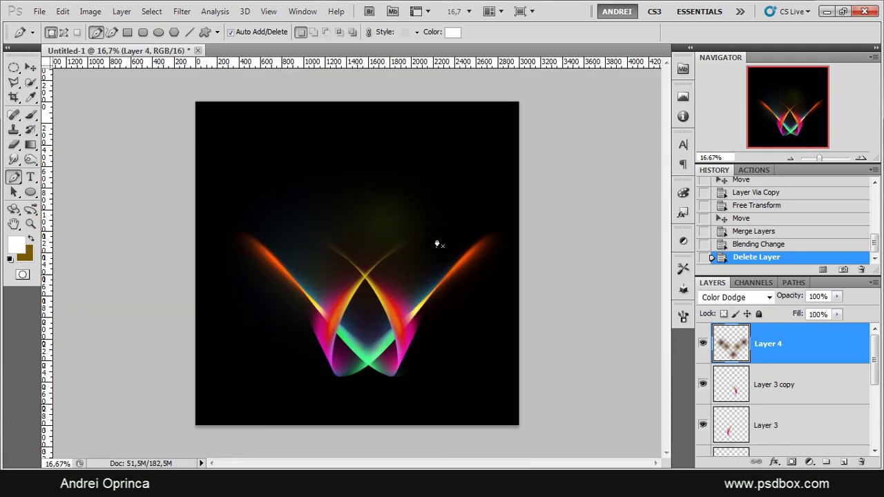
scroll(108, 62, "up", 1)
left_click(63, 33)
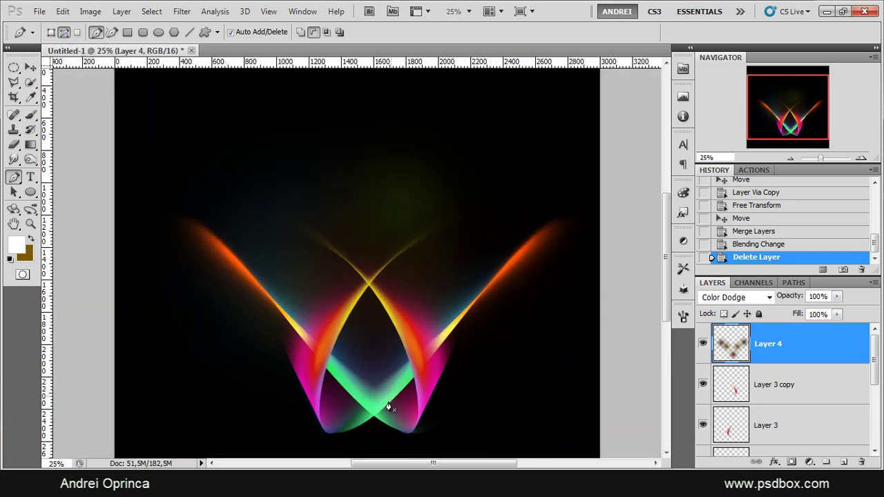
scroll(380, 424, "up", 1)
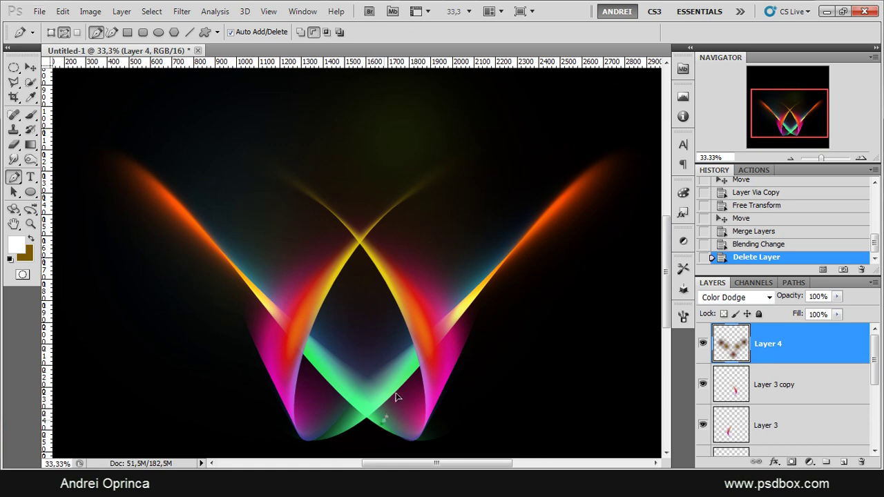
left_click_drag(385, 416, 420, 365)
left_click_drag(522, 214, 509, 162)
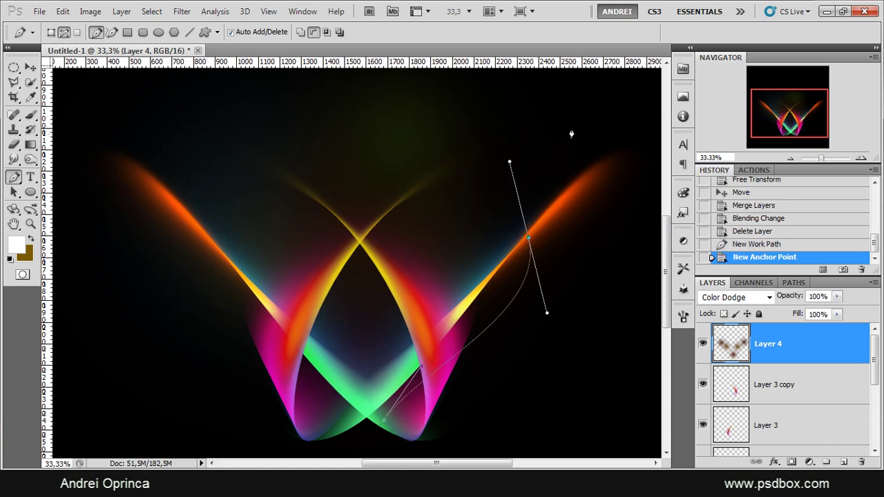
left_click_drag(597, 112, 641, 130)
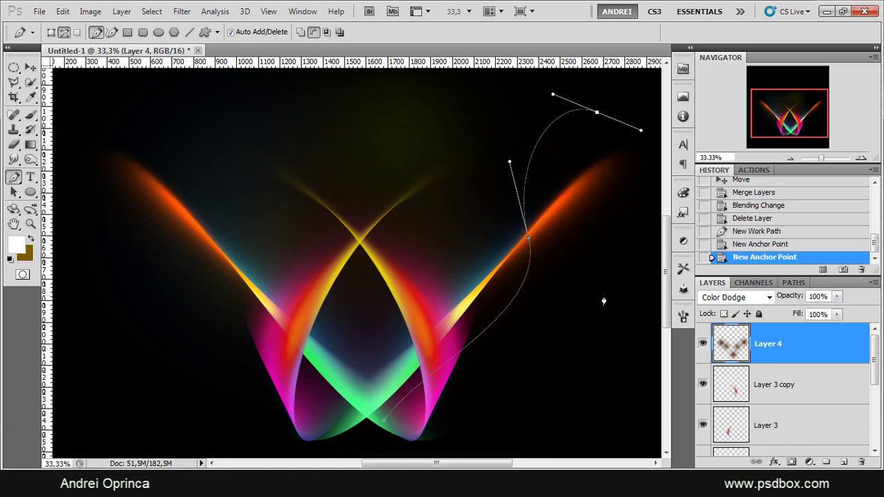
Step: Extend the path down outside the right V arm and close it beneath the lower ribbon crossing
scroll(604, 301, "down", 2)
left_click(499, 310)
left_click(495, 371)
left_click(382, 402)
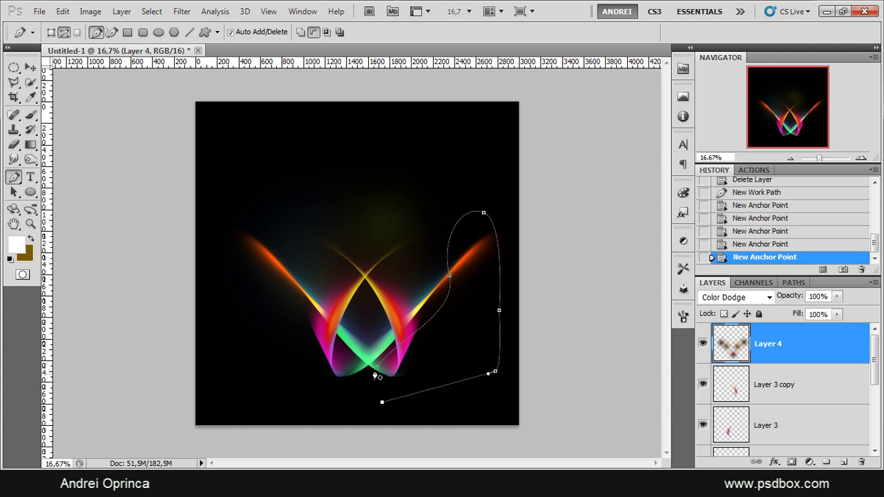
left_click(377, 373)
Step: Convert the closed path to a selection and invert it to select the path's interior
right_click(443, 341)
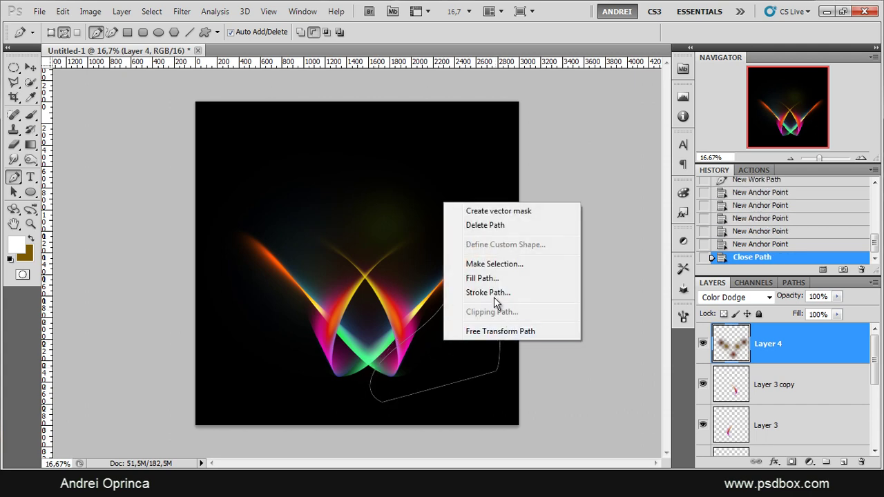
left_click(504, 266)
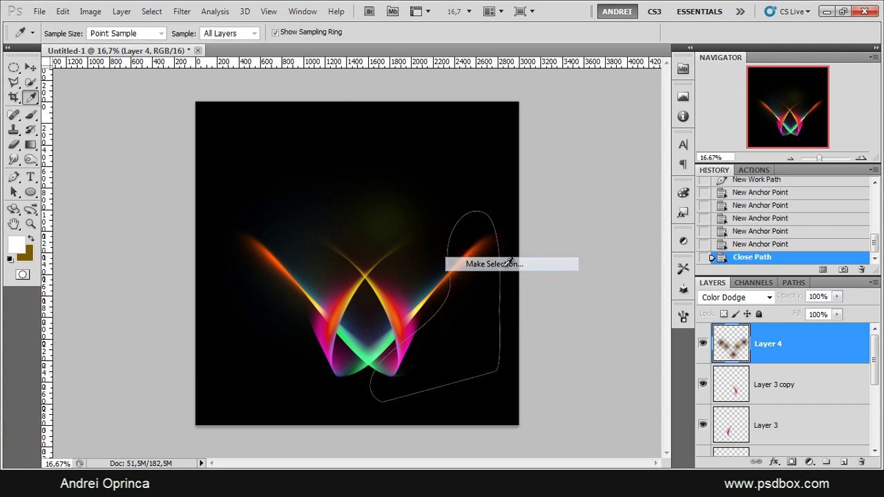
left_click(508, 139)
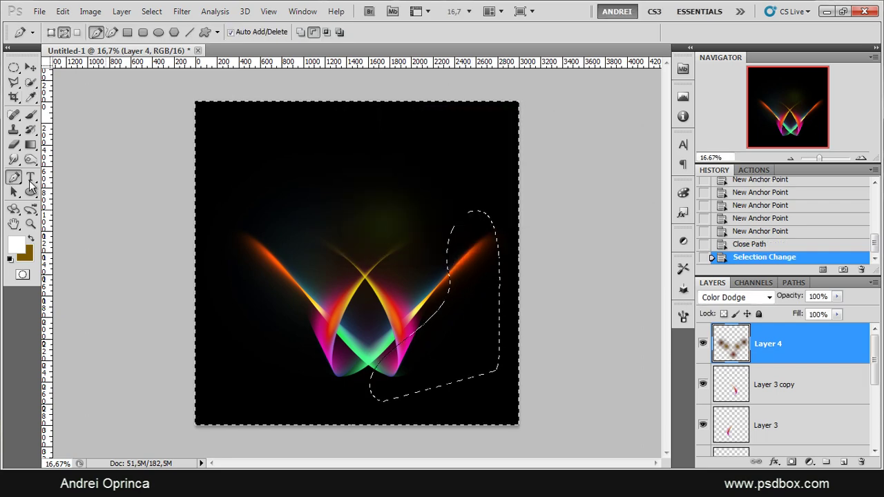
key("ctrl+shift+i")
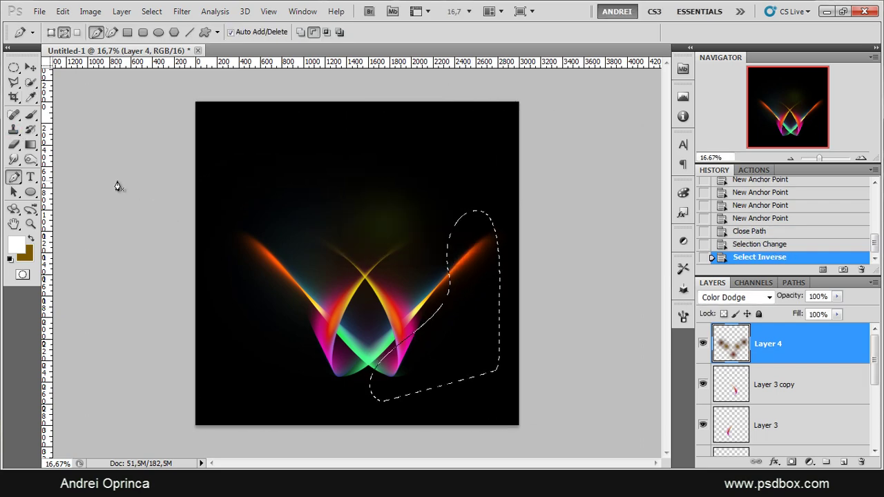
key("b")
scroll(357, 281, "up", 1)
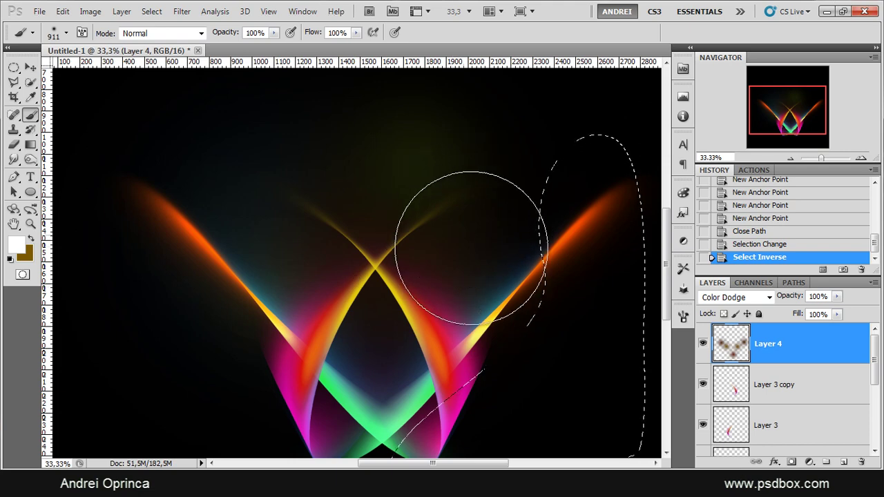
left_click_drag(414, 241, 406, 196)
left_click(484, 221)
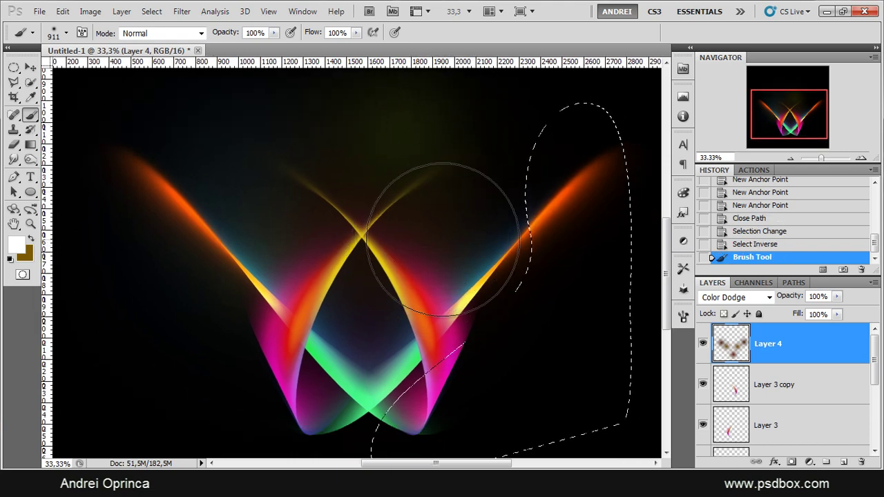
left_click(437, 228)
left_click(430, 146)
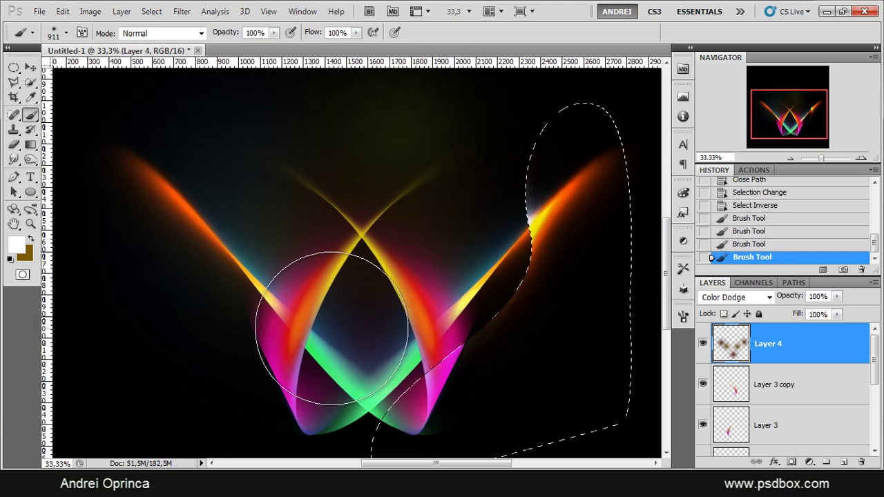
key("ctrl+z")
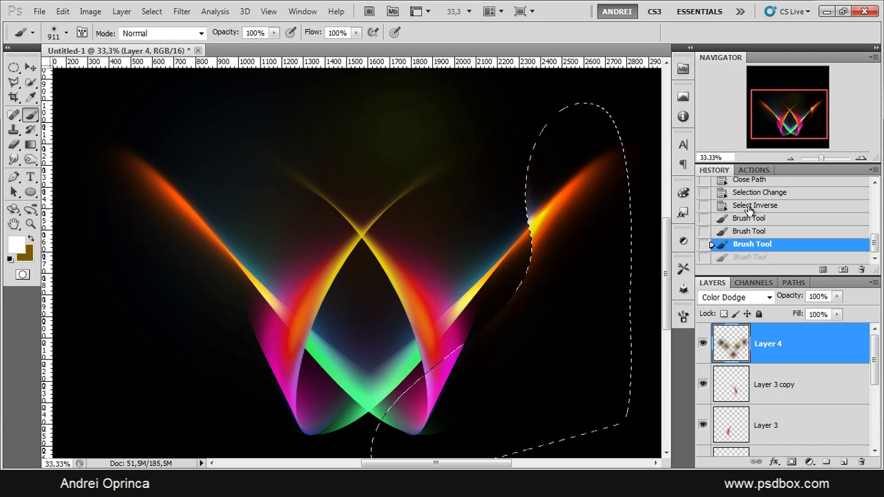
left_click(755, 205)
Step: Add a new layer, brush soft white along the selection's S-shaped edge with the 911 px brush, and deselect
left_click(843, 461)
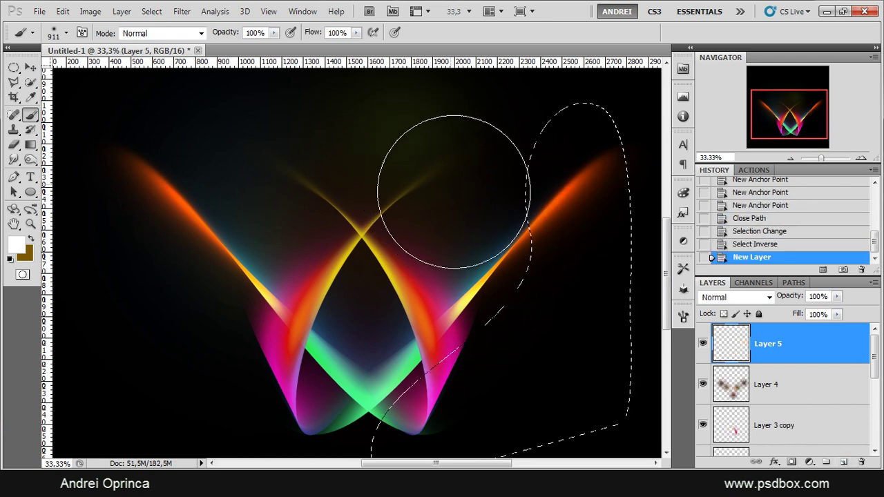
left_click(421, 176)
left_click(376, 266)
left_click(325, 324)
key("ctrl+d")
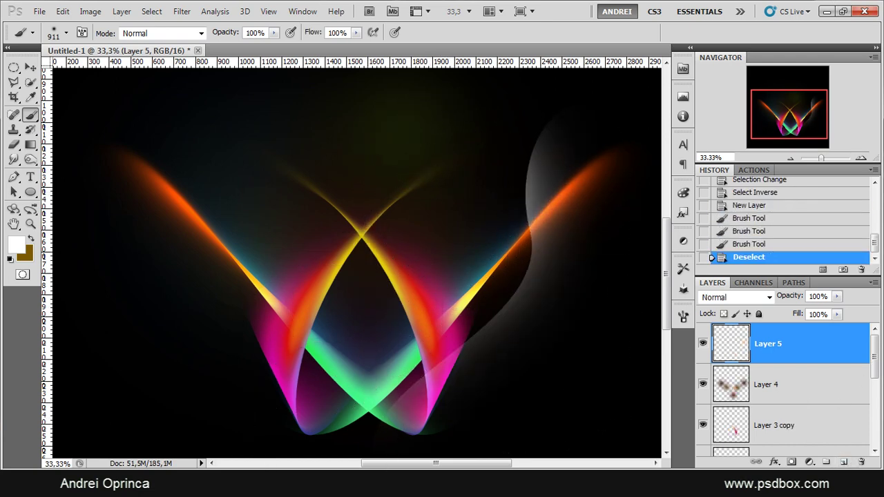
Step: Set Layer 5's blend mode to Overlay and move the S-shaped streak over the right V arm
left_click(730, 301)
left_click(740, 162)
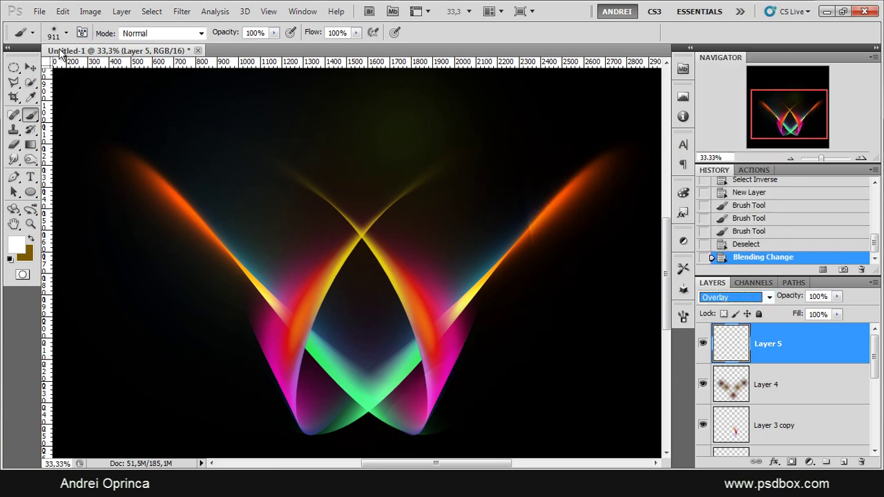
left_click(32, 64)
left_click_drag(401, 290, 420, 293)
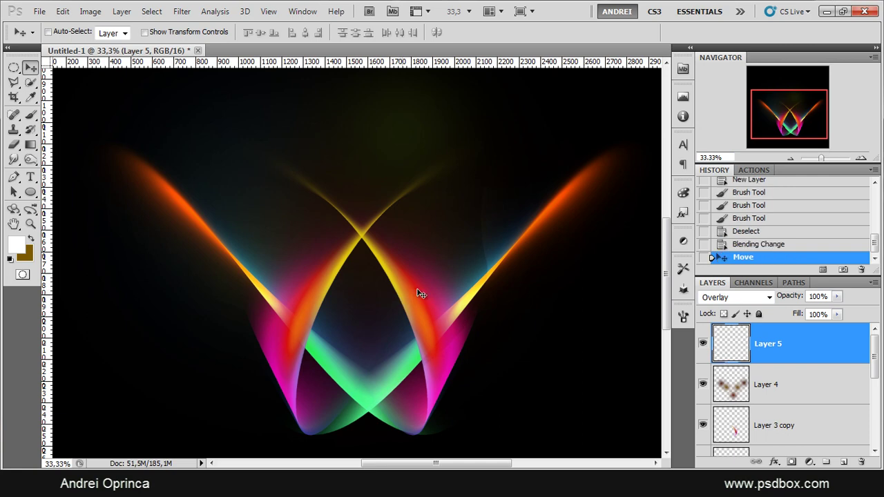
Step: Duplicate Layer 5, flip the copy horizontally and move its S-shaped streak over the left V arm
key("ctrl+t")
key("Escape")
key("ctrl+j")
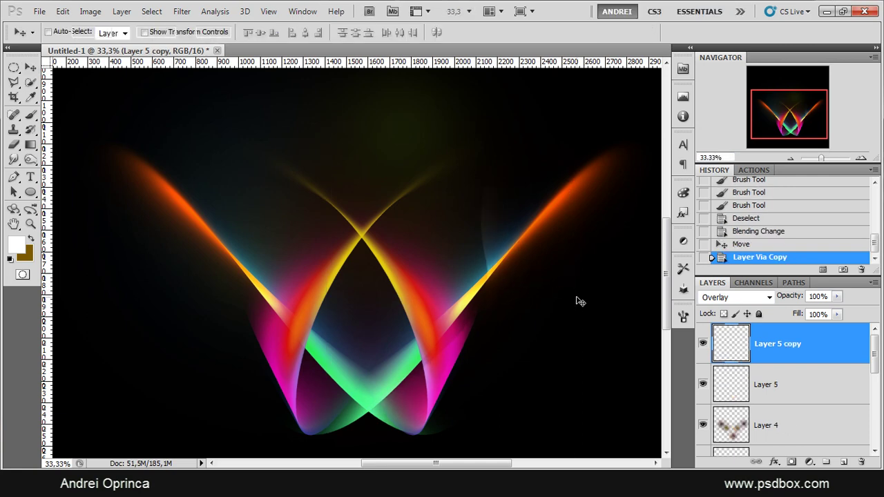
key("ctrl+t")
right_click(504, 259)
left_click(549, 439)
left_click_drag(487, 280, 341, 300)
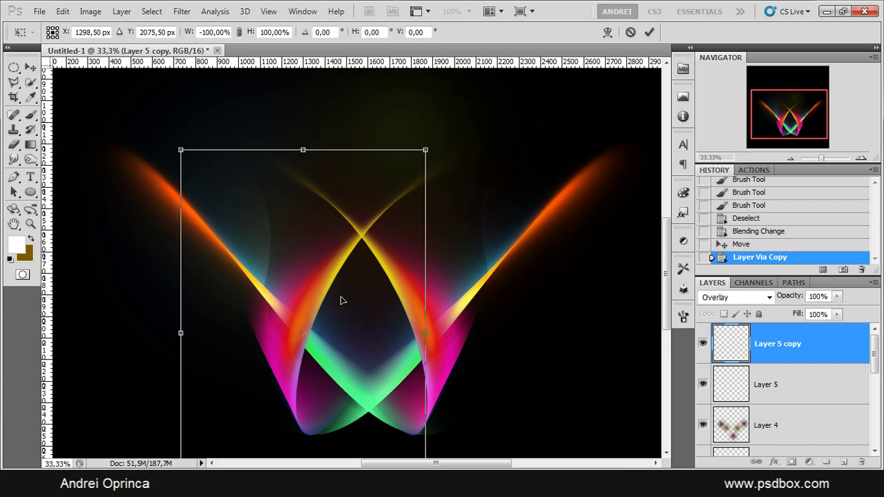
key("Return")
Step: Shift Layer 5's S-shaped streak slightly along the right V arm to match the mirrored copy
left_click(822, 379)
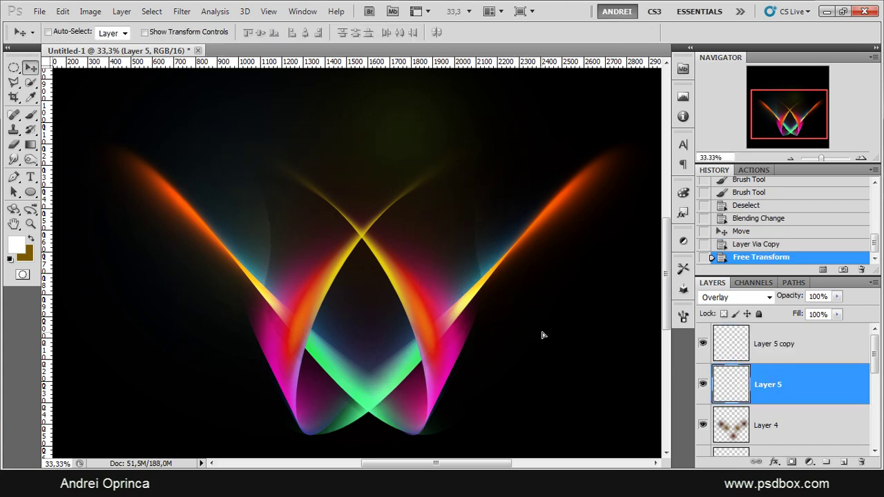
left_click_drag(542, 335, 612, 397)
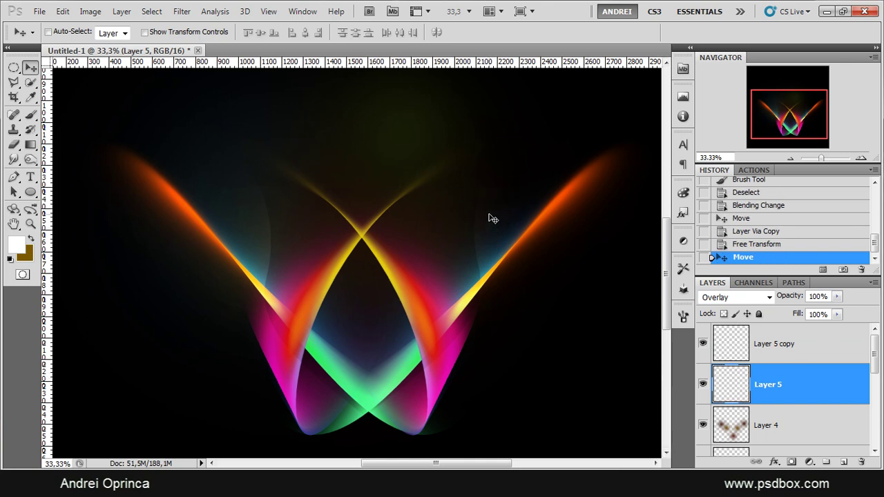
scroll(491, 290, "up", 4)
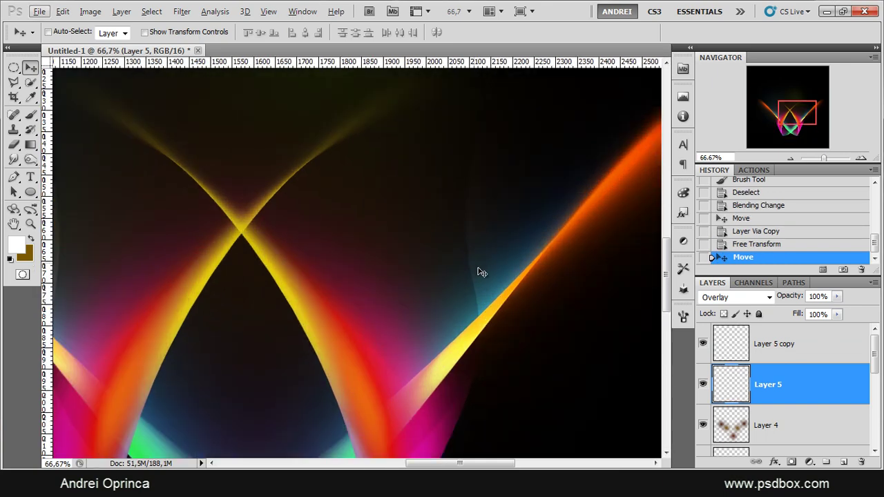
scroll(473, 220, "down", 1)
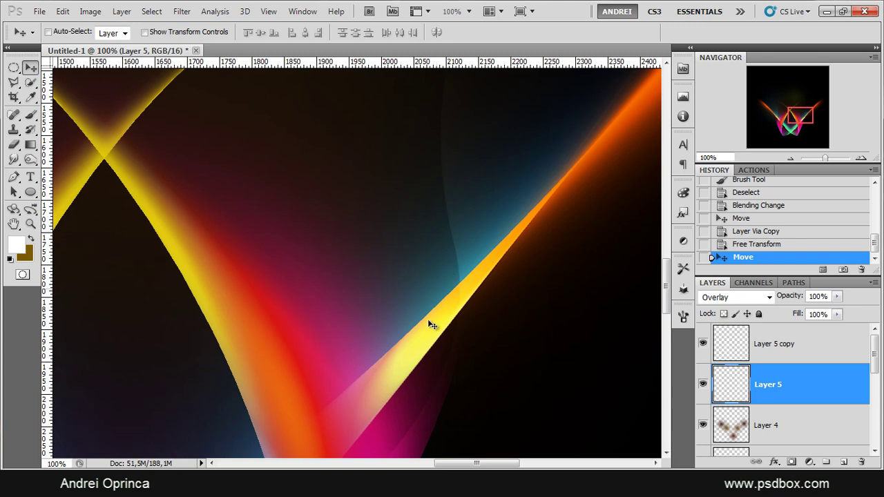
scroll(428, 319, "down", 3)
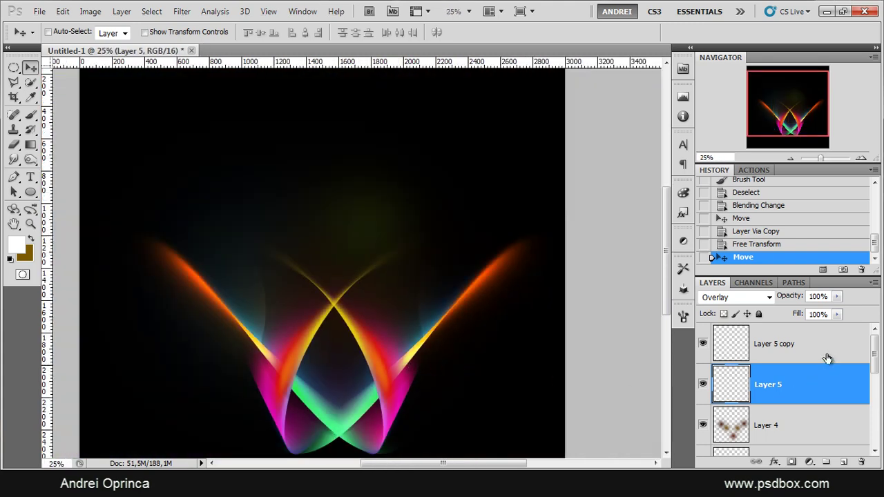
Step: Add a new layer above Layer 5 copy and draw a wide elliptical selection across the upper half of the artwork
left_click(827, 359)
left_click(843, 461)
scroll(411, 306, "down", 1)
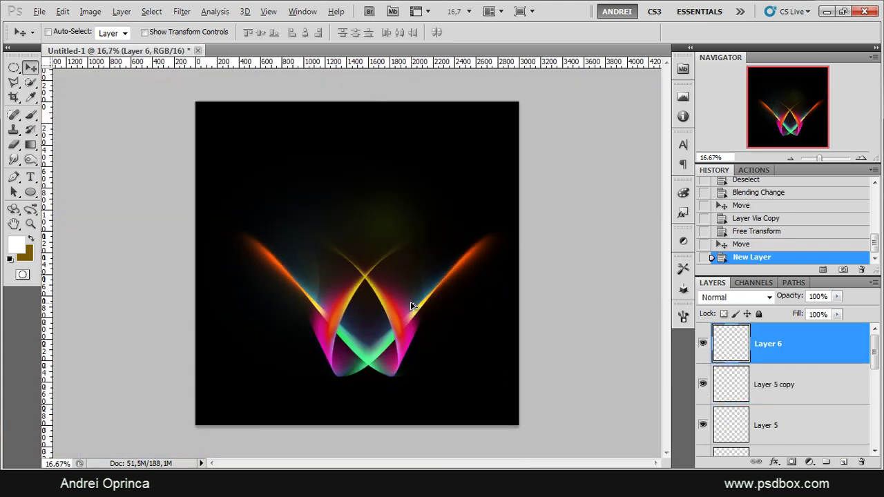
scroll(411, 306, "up", 1)
left_click_drag(14, 67, 83, 90)
left_click_drag(557, 301, 557, 301)
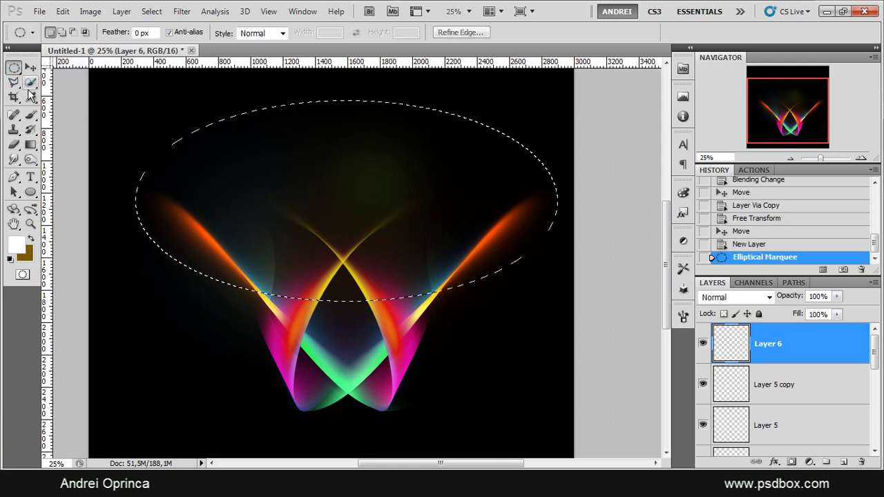
Step: Set Layer 6 to Overlay, brush soft white along the ellipse's lower edge with the 911 px brush, and deselect
key("b")
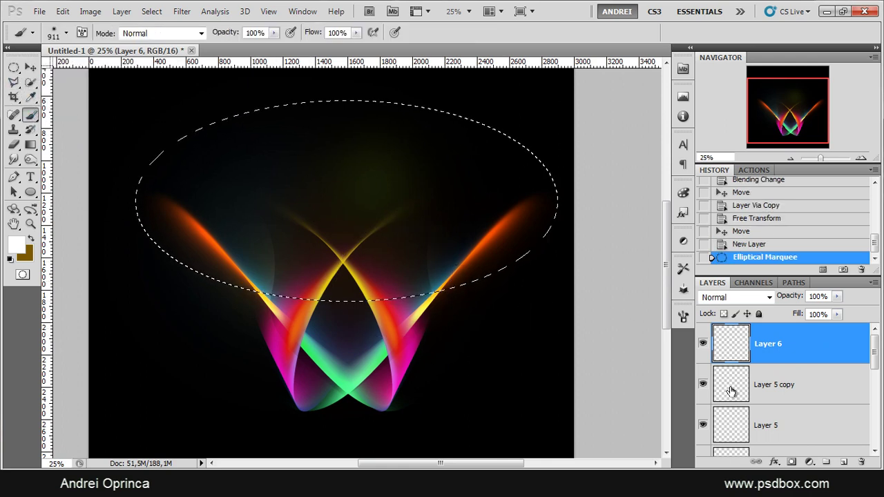
left_click(789, 385)
left_click(794, 349)
left_click(737, 298)
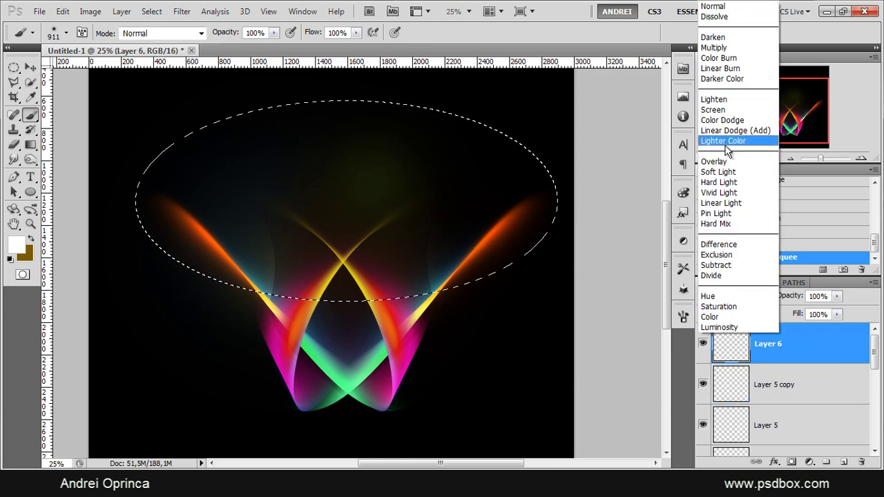
left_click(732, 162)
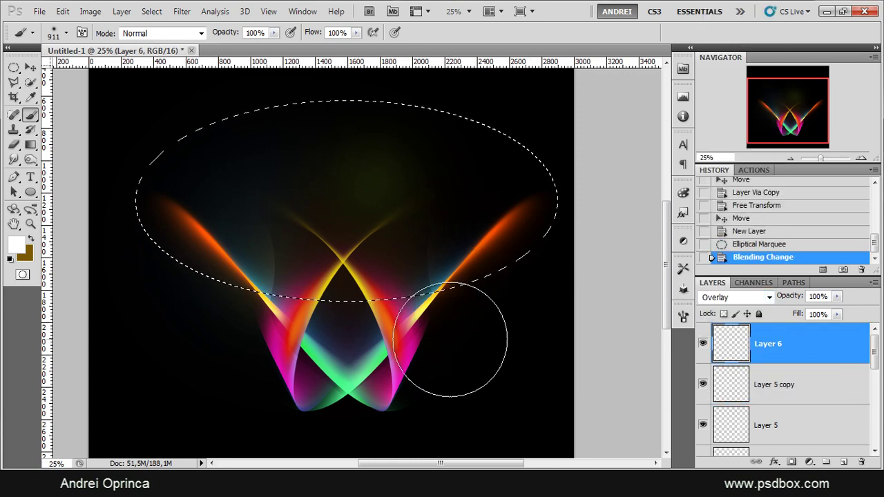
mouse_move(449, 336)
left_mouse_down()
mouse_move(203, 325)
mouse_move(355, 325)
left_mouse_up()
key("ctrl+d")
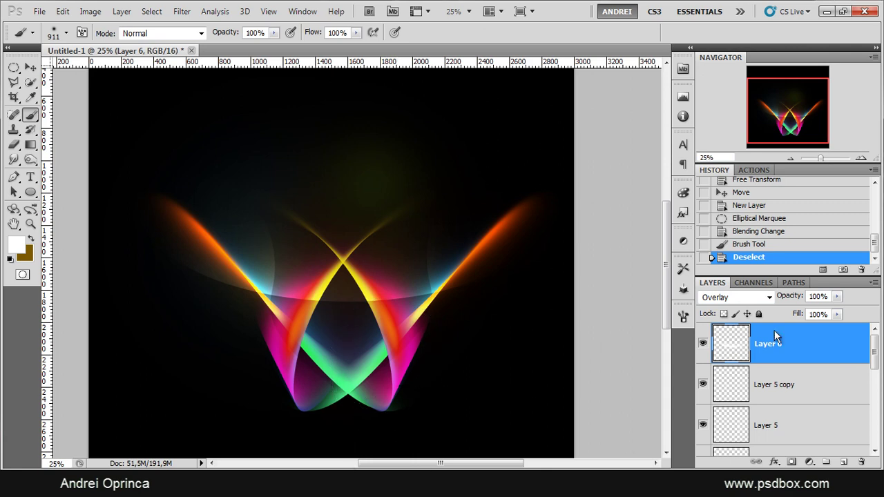
Step: Move Layer 6's curved highlight slightly down over the crossing ribbons
left_click(32, 66)
left_click_drag(311, 173, 323, 256)
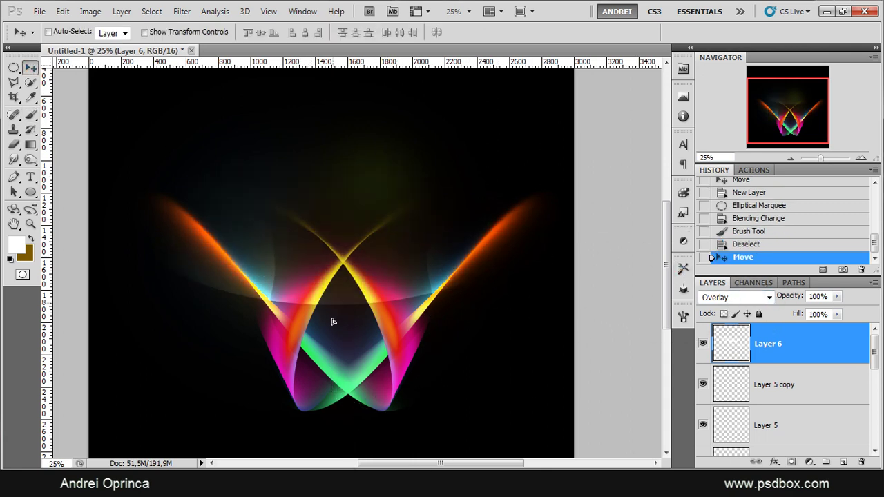
left_click_drag(334, 345, 357, 277)
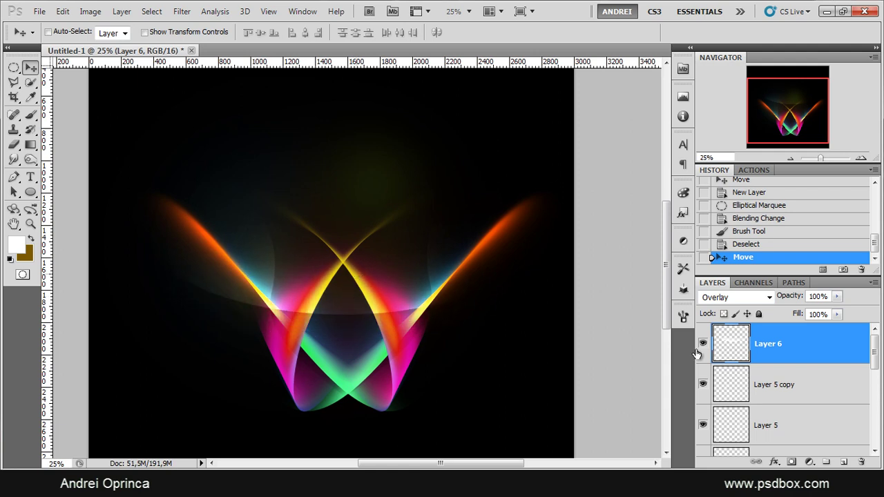
Step: Lower Layer 6's opacity to 30% and delete the layer
left_click_drag(805, 309, 792, 313)
left_click(753, 364)
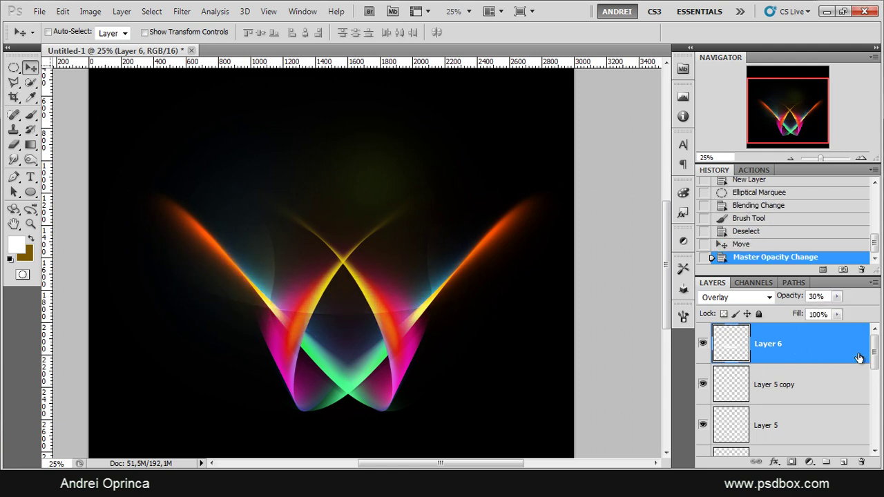
left_click_drag(855, 358, 861, 461)
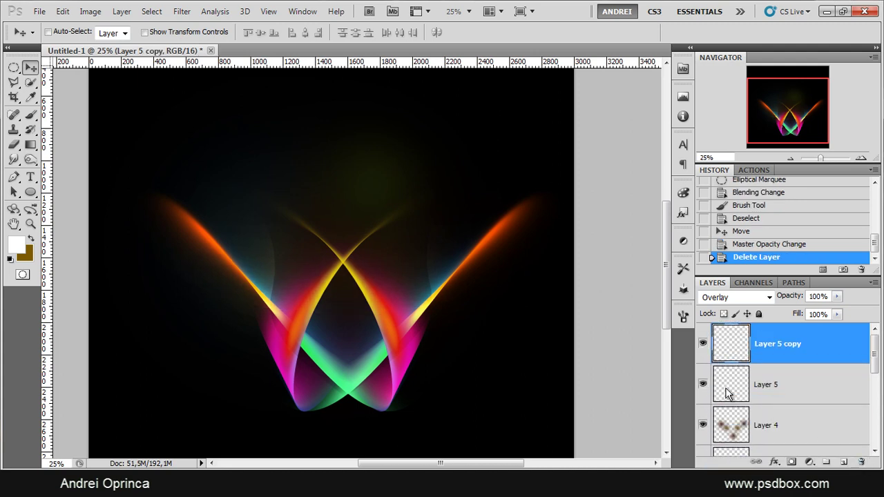
Step: Add a new empty layer above Layer 5 copy and set the soft round brush size to 68 px
left_click(844, 463)
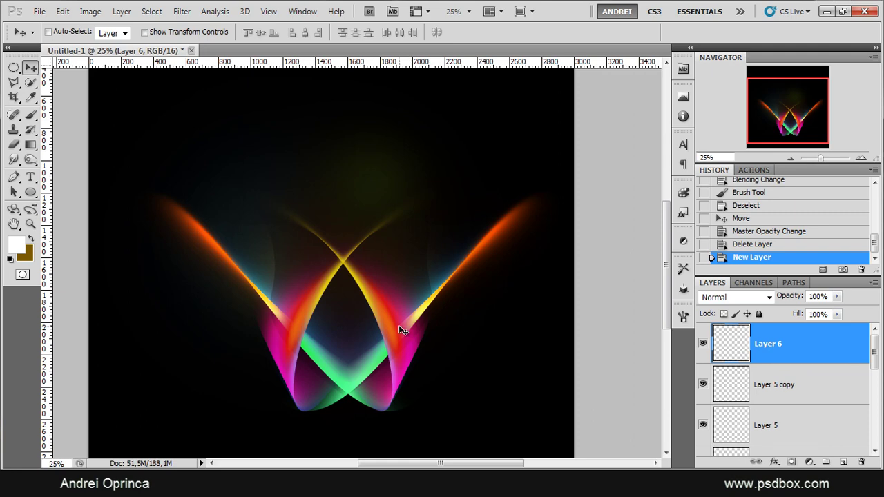
scroll(404, 331, "up", 2)
scroll(413, 324, "down", 1)
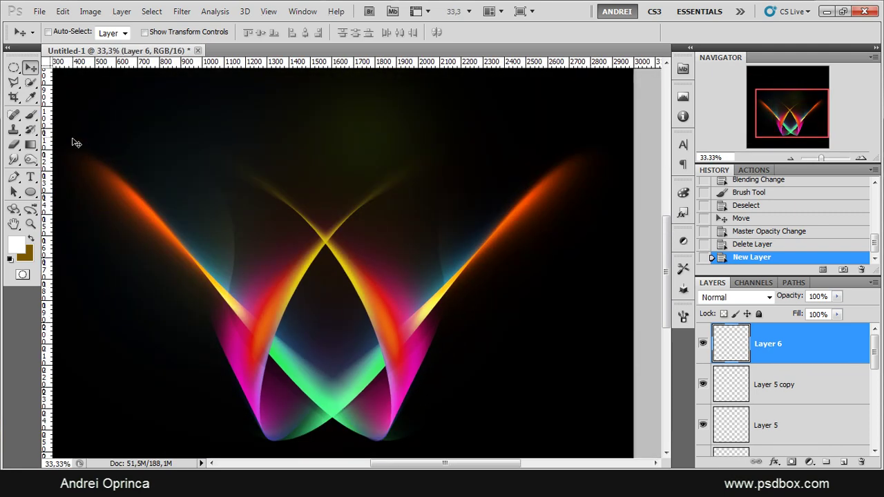
left_click(31, 115)
right_click(263, 204)
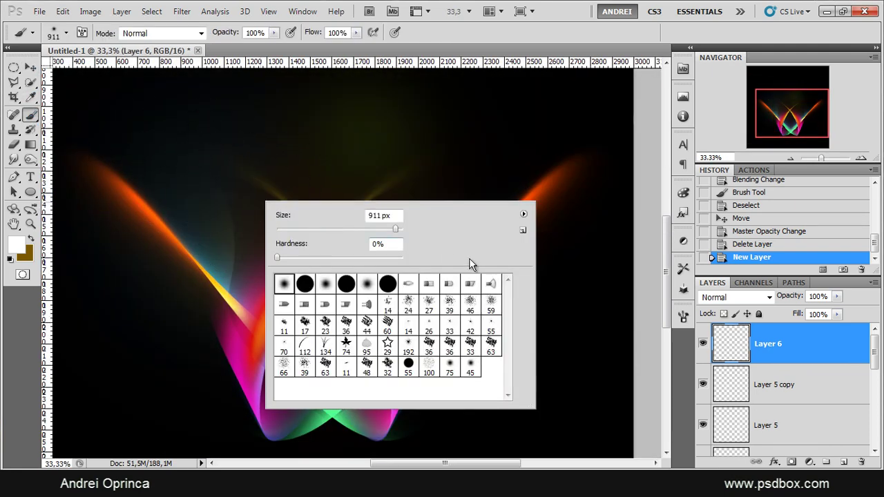
type("68")
key("Return")
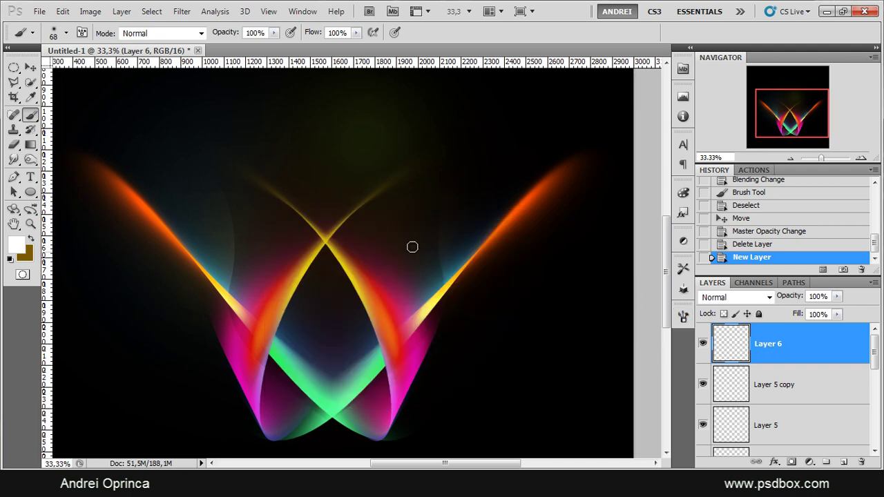
Step: Draw an open S-shaped path with the Pen tool from the right ribbon loop's lowest point to the right V arm's tip
left_click(15, 179)
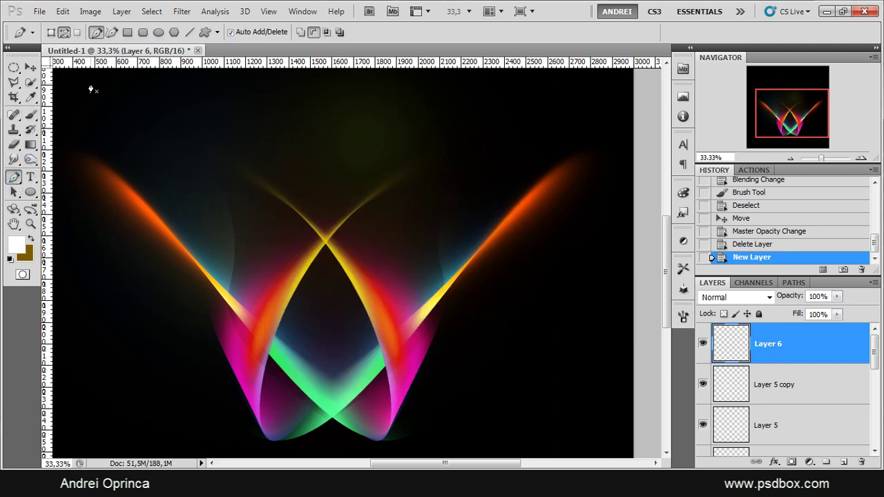
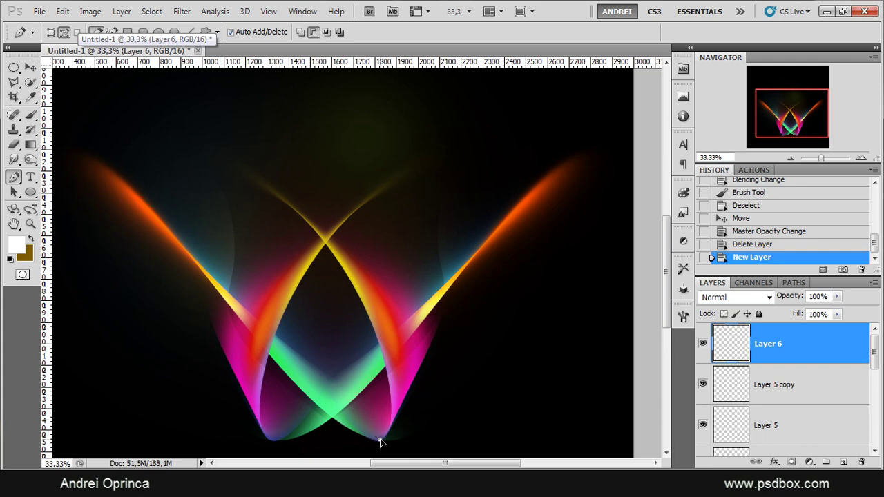
left_click_drag(380, 440, 423, 439)
left_click_drag(455, 279, 491, 227)
left_click_drag(574, 152, 580, 96)
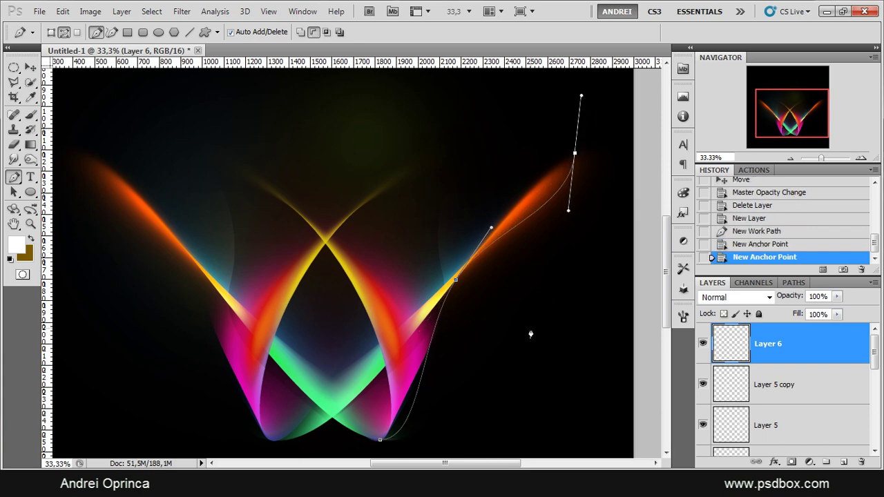
Step: Enable Shape Dynamics for the brush with the size control set to Pen Pressure
left_click(30, 114)
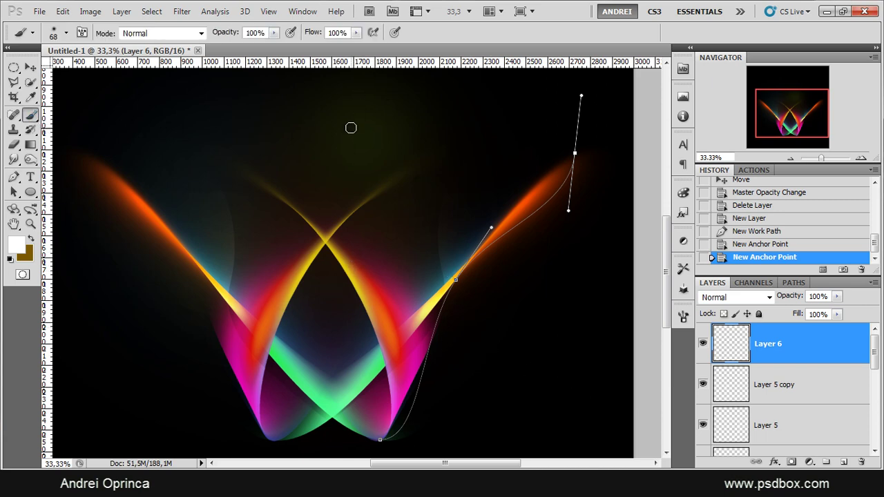
key("F5")
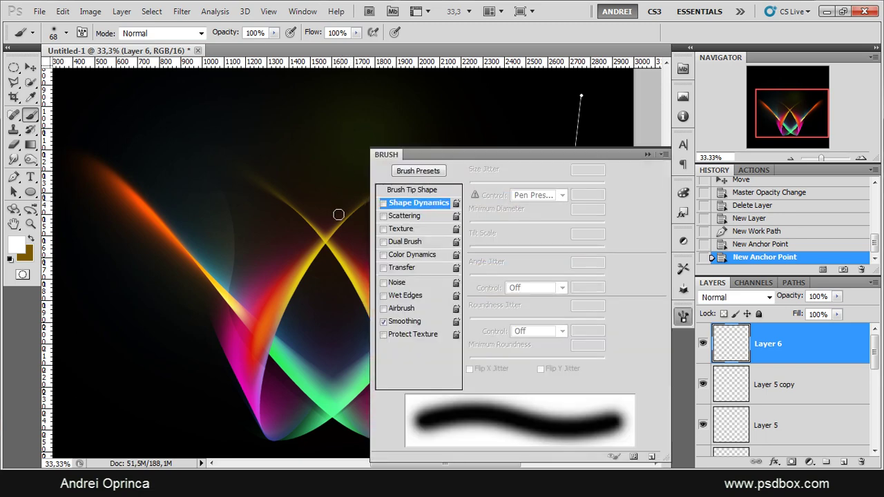
left_click(302, 11)
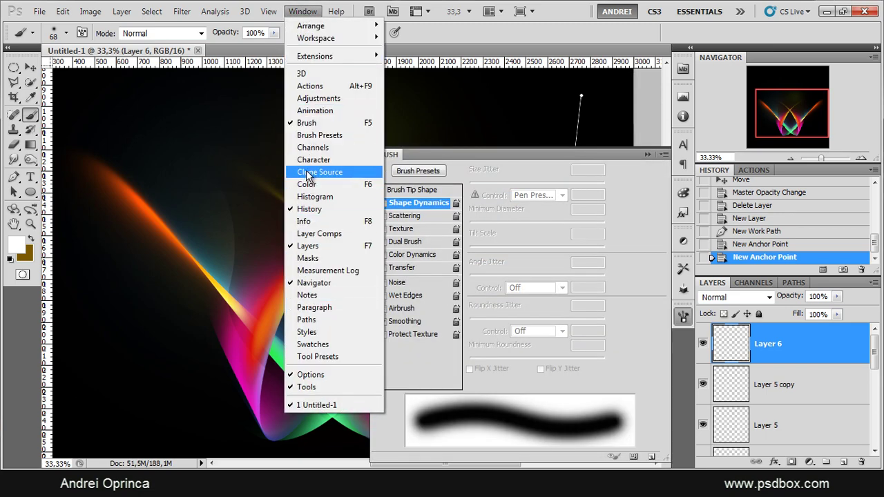
left_click(307, 122)
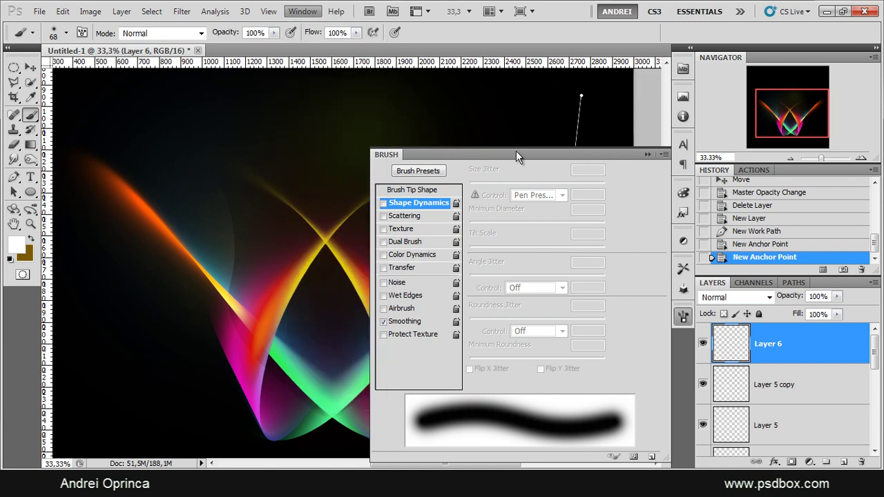
left_click(384, 204)
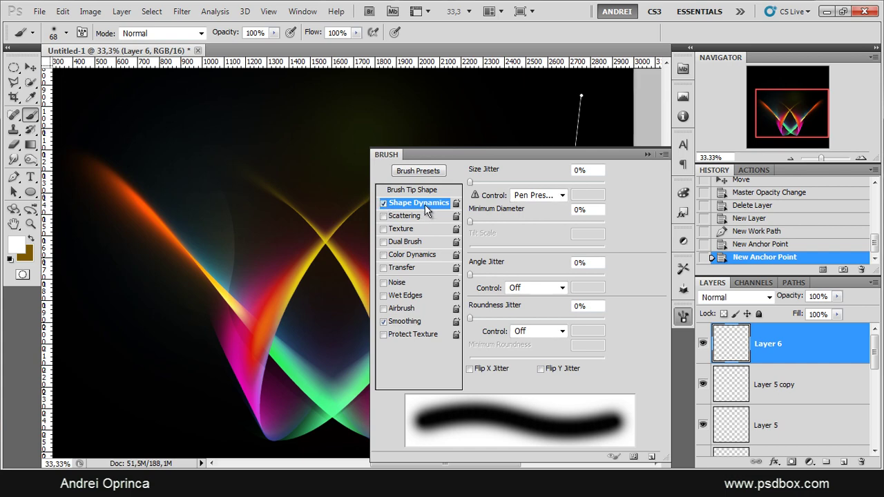
left_click(562, 196)
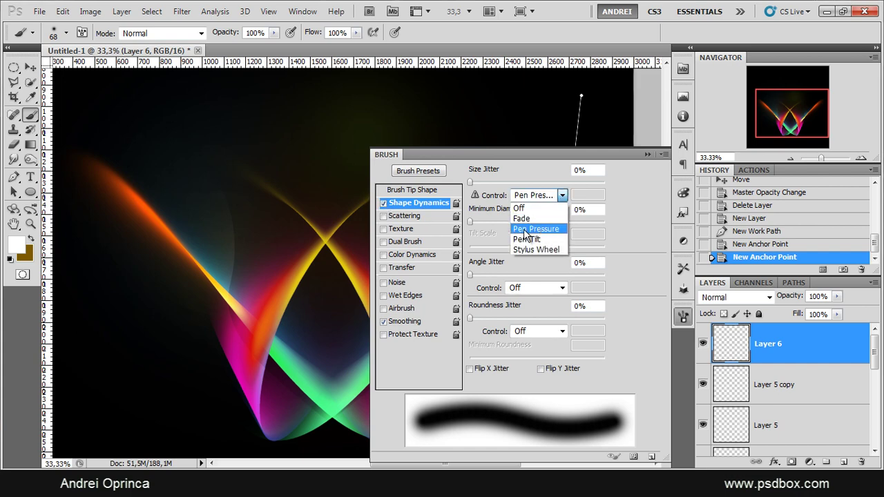
left_click(556, 230)
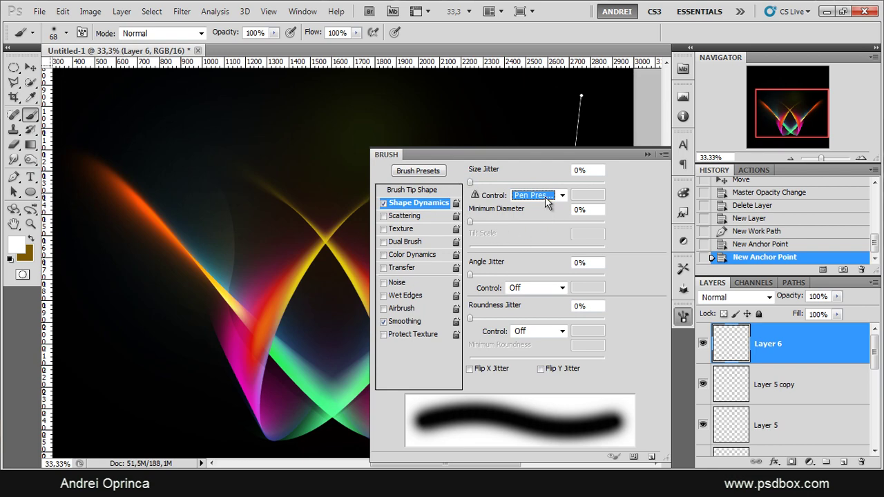
Step: Set the brush tip's spacing to 82% and its hardness to 100%
left_click(411, 190)
left_click_drag(483, 353, 524, 352)
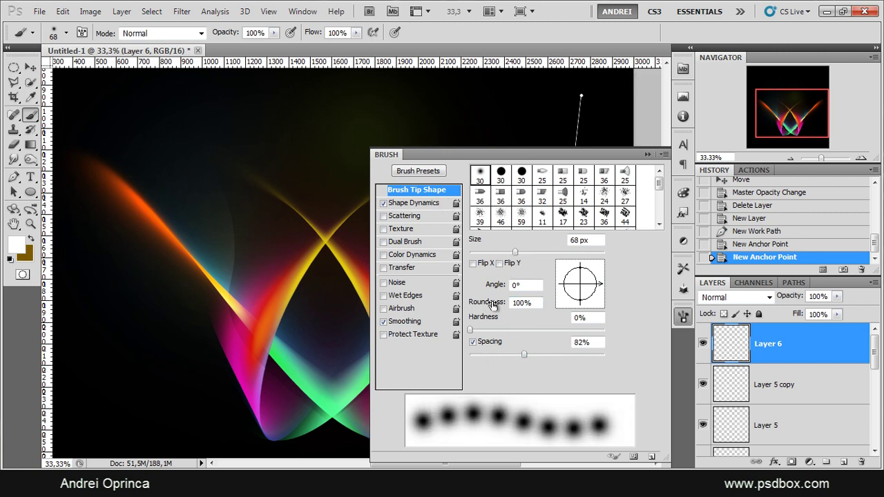
left_click_drag(470, 330, 651, 332)
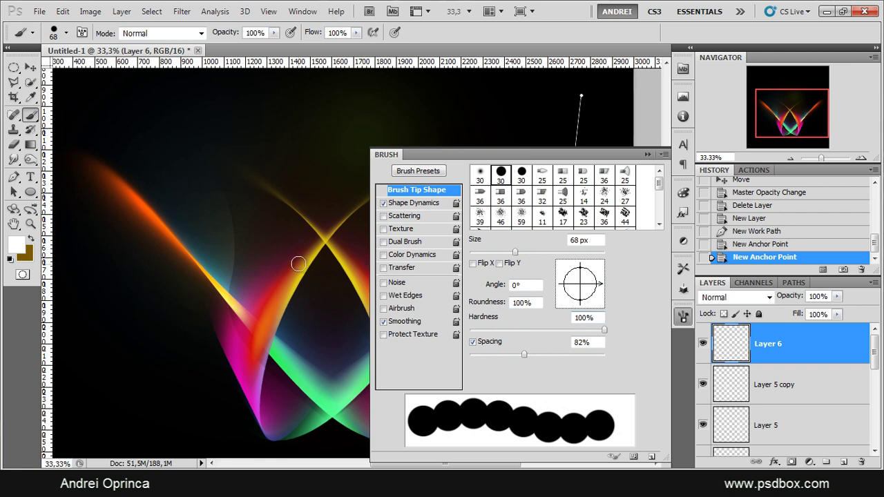
Step: Set the brush size to 26 px, paint a short test stroke over the left ribbon and undo it
right_click(301, 261)
left_click_drag(339, 282, 330, 281)
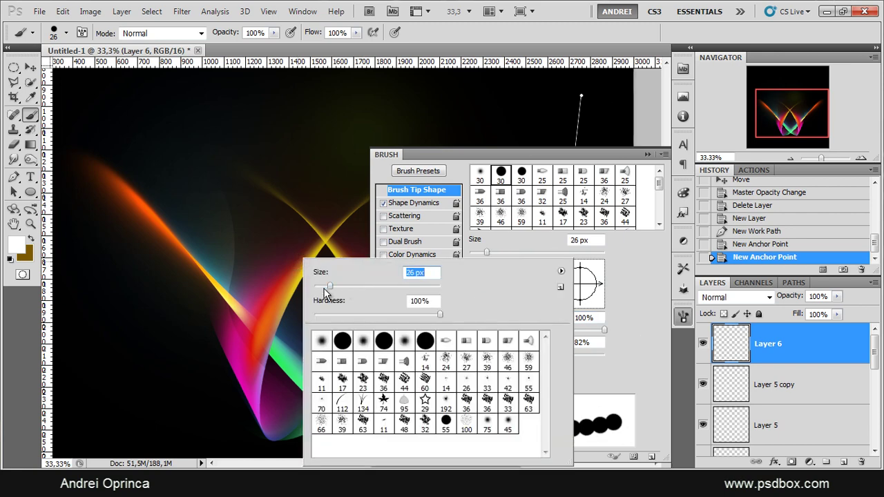
key("Return")
mouse_move(235, 299)
left_mouse_down()
mouse_move(290, 258)
mouse_move(276, 311)
left_mouse_up()
key("ctrl+z")
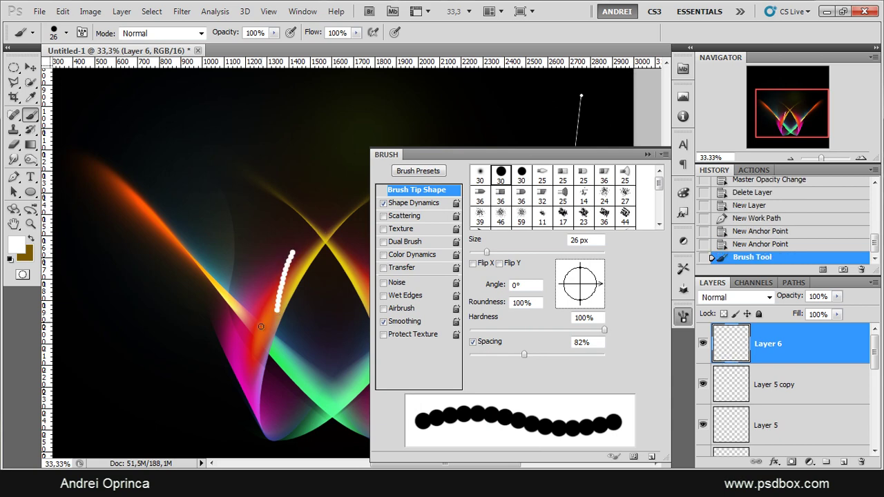
Step: Set the brush tip's spacing to 158%, try a short dotted stroke between the ribbons and undo it
key("ctrl+z")
left_click_drag(523, 354, 557, 354)
left_click_drag(312, 404, 323, 262)
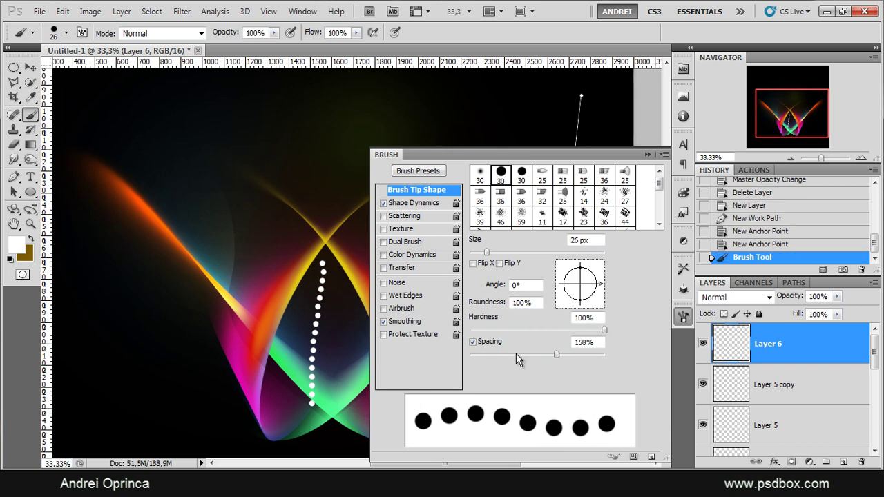
key("ctrl+z")
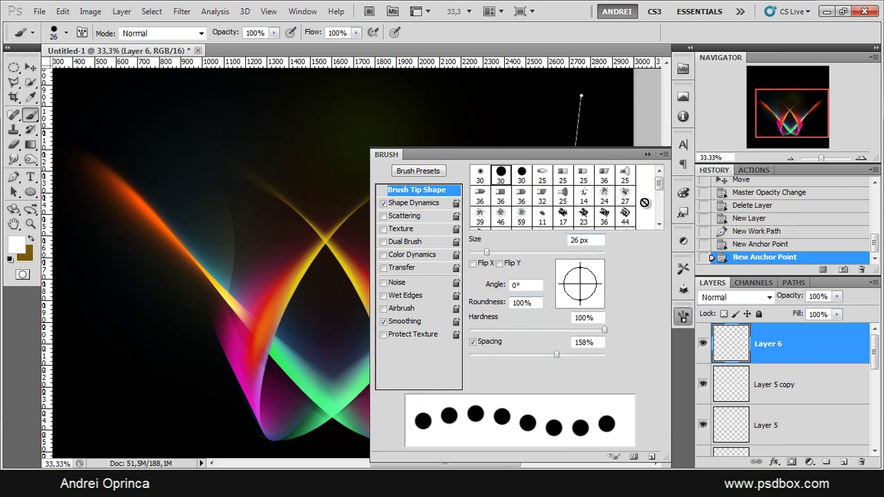
left_click(648, 154)
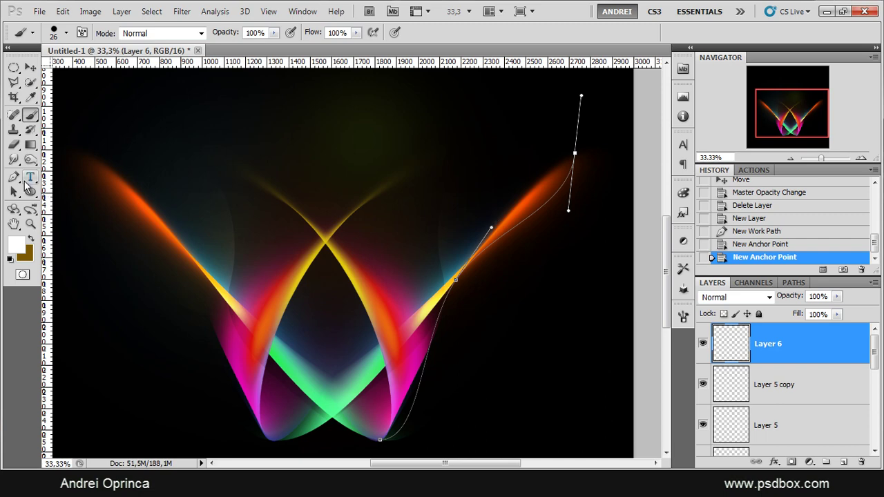
Step: Stroke the S-shaped path with the Brush and Simulate Pressure, and delete the path
left_click(13, 178)
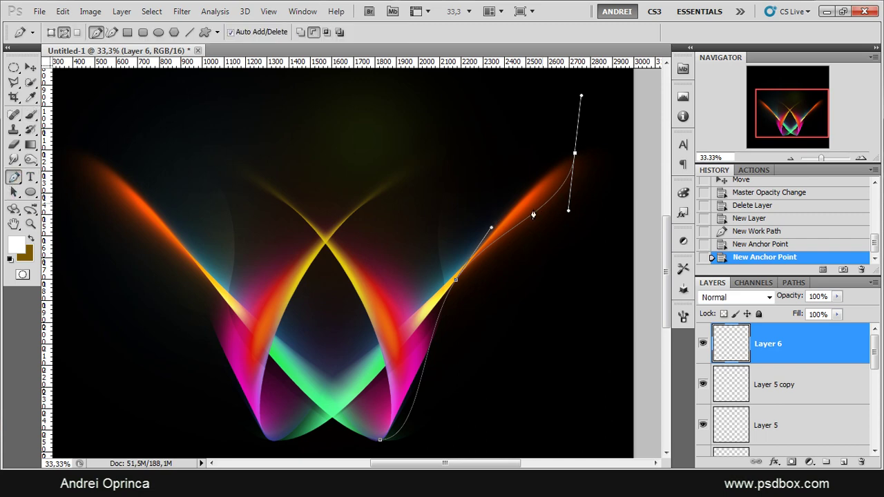
right_click(407, 363)
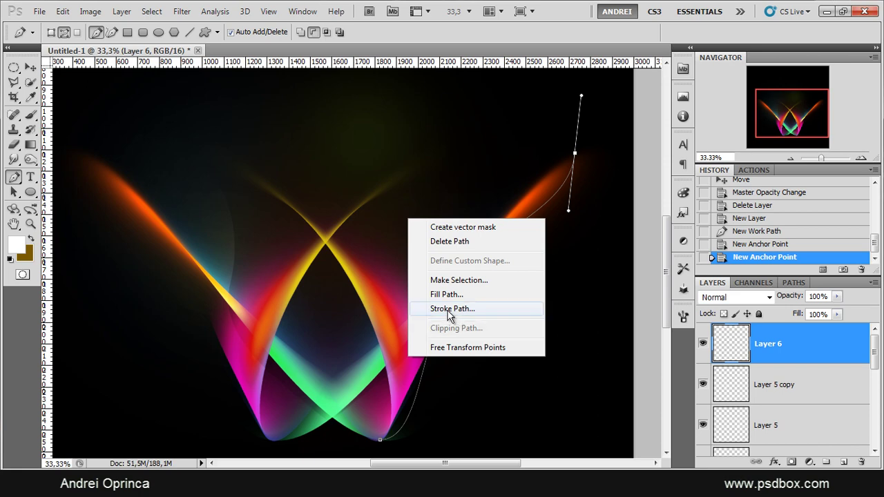
left_click(489, 316)
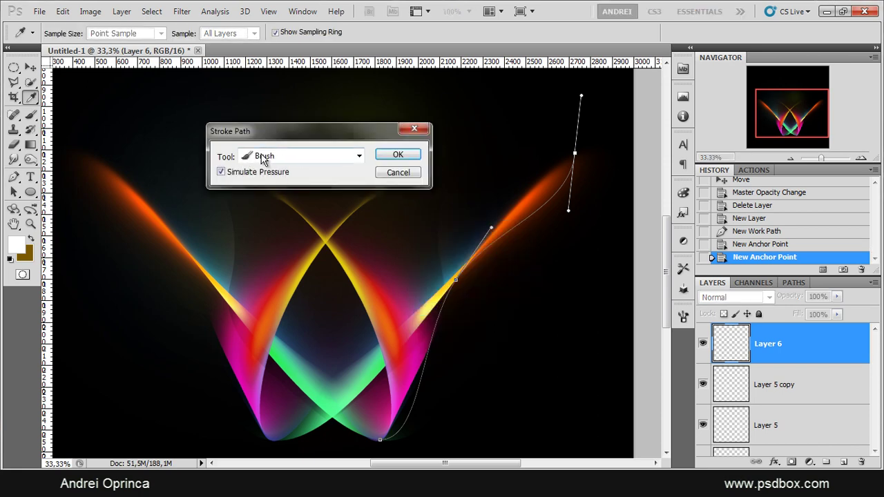
left_click(358, 156)
left_click(283, 181)
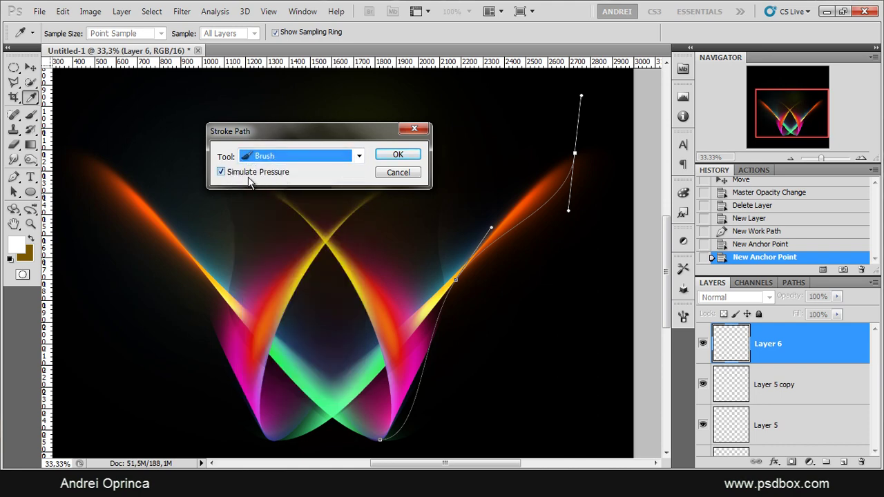
left_click(397, 154)
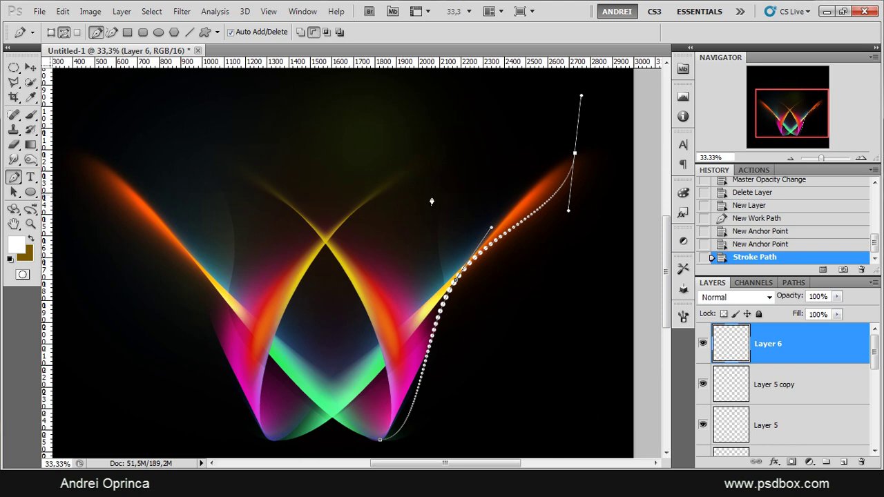
key("Delete")
key("Delete")
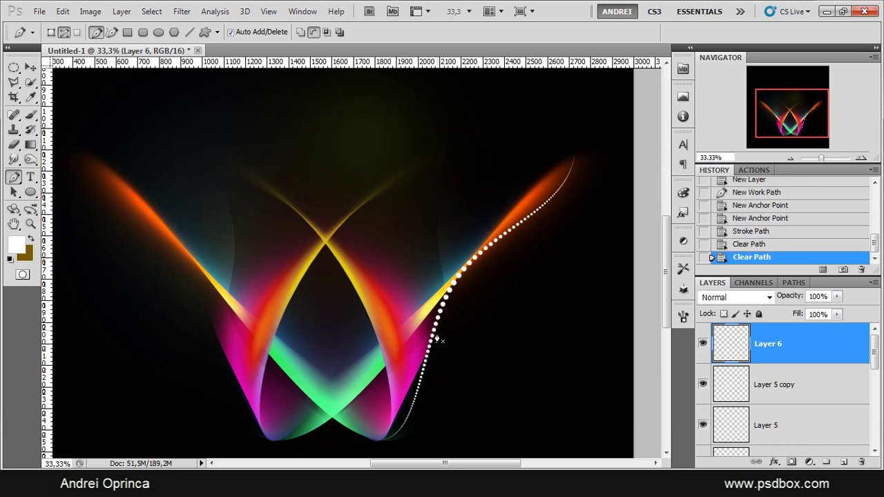
Step: Set the dotted stroke layer's blend mode to Overlay
left_click(735, 298)
left_click(735, 155)
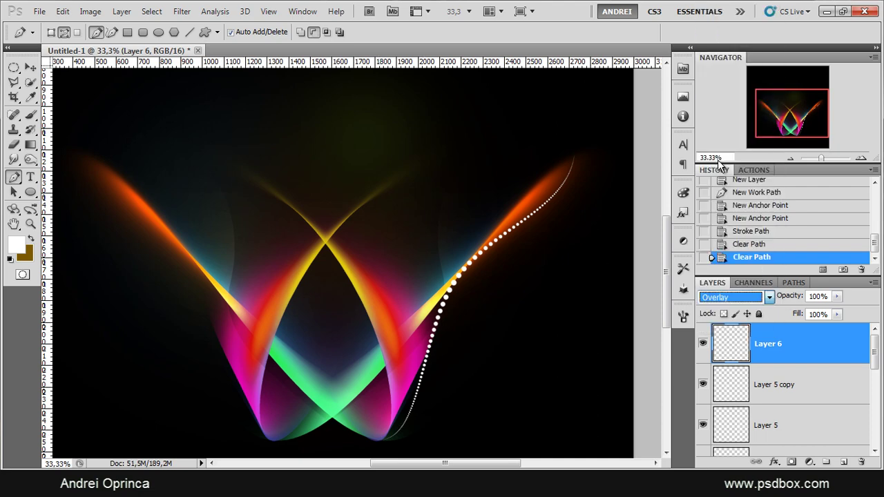
left_click(32, 68)
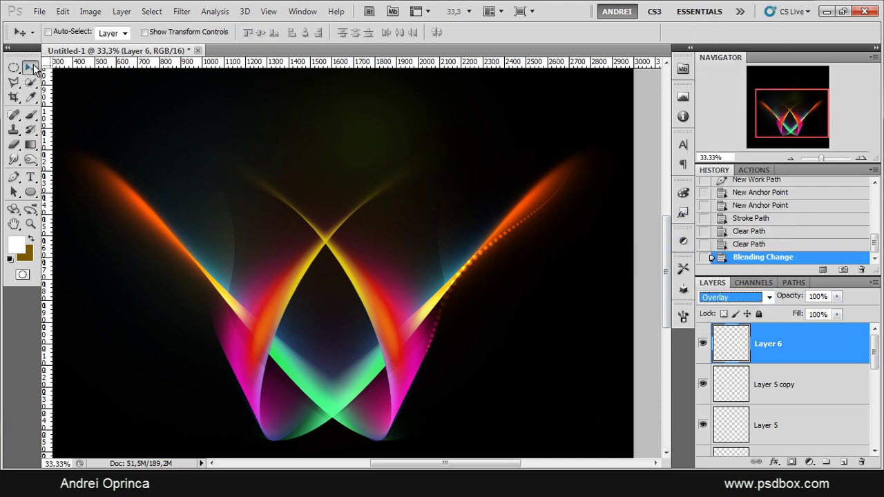
Step: Duplicate the dotted stroke layer and rotate the copy by -3.59° about the lowest point of the right ribbon loop
key("ctrl+j")
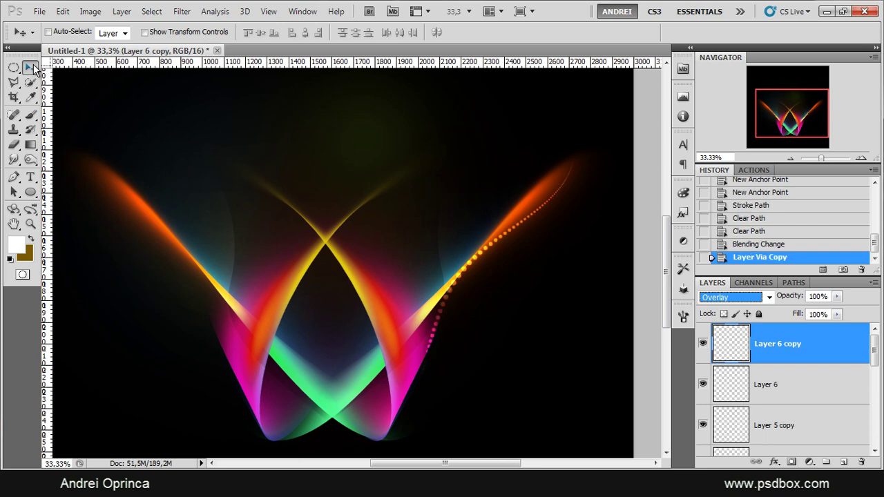
key("ctrl+t")
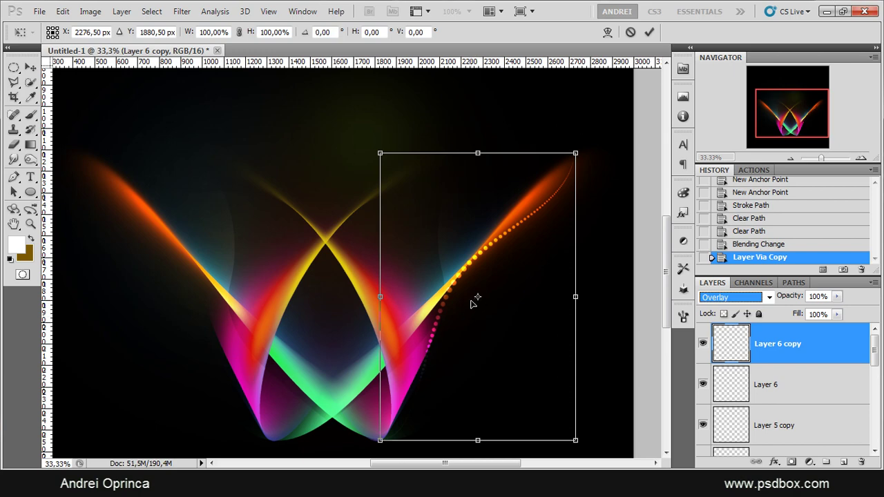
left_click_drag(478, 298, 381, 443)
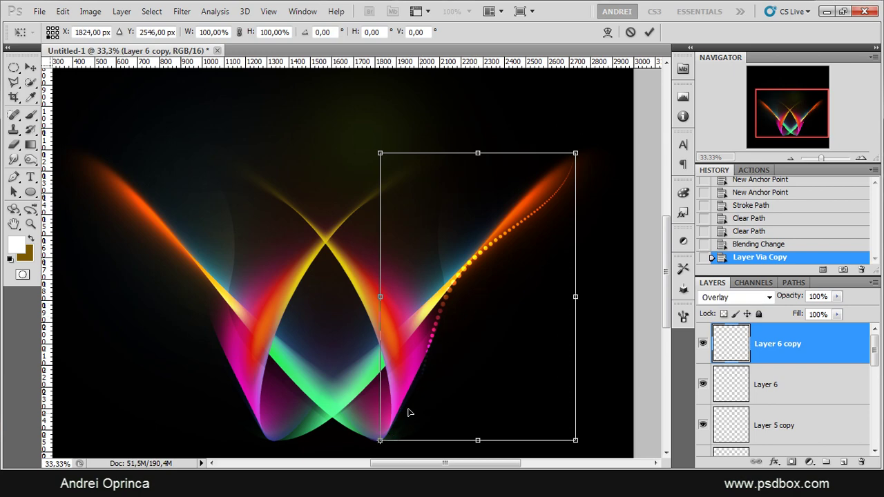
left_click_drag(578, 203, 603, 109)
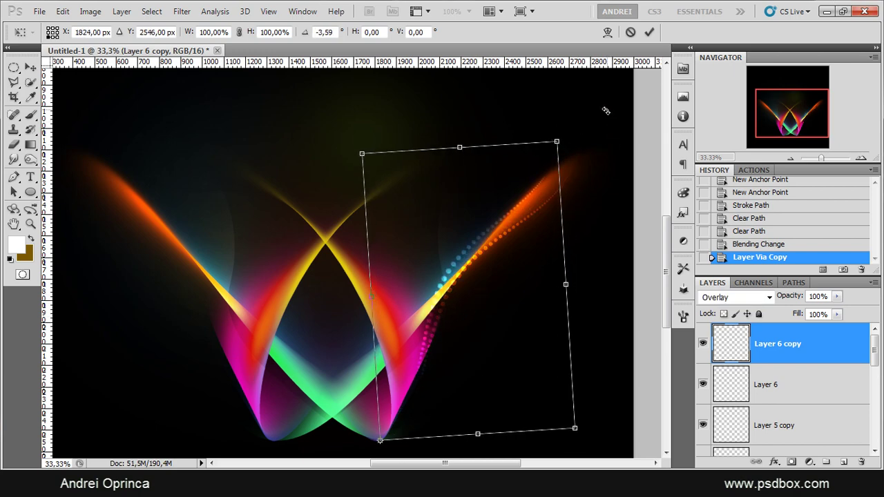
key("Return")
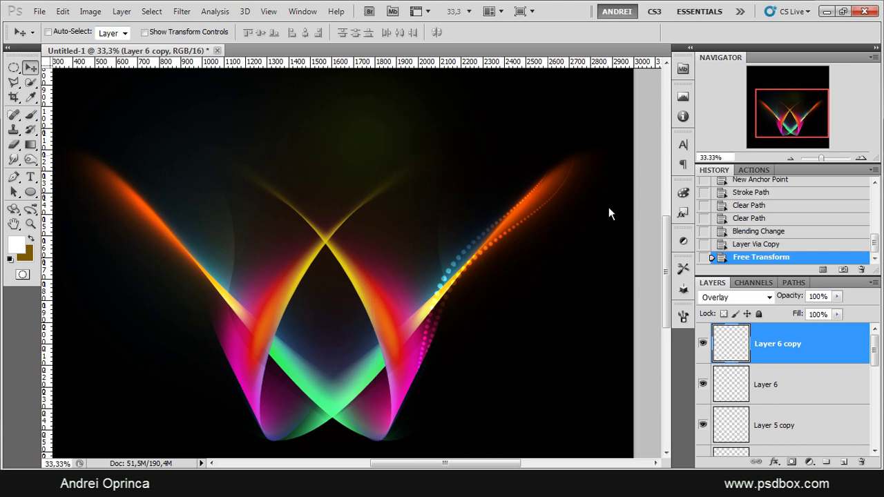
Step: Duplicate both dotted layers, flip the copies horizontally and place them along the left V arm as a mirror image
left_click(777, 379, "shift")
left_click_drag(778, 380, 821, 324)
key("ctrl+t")
right_click(509, 261)
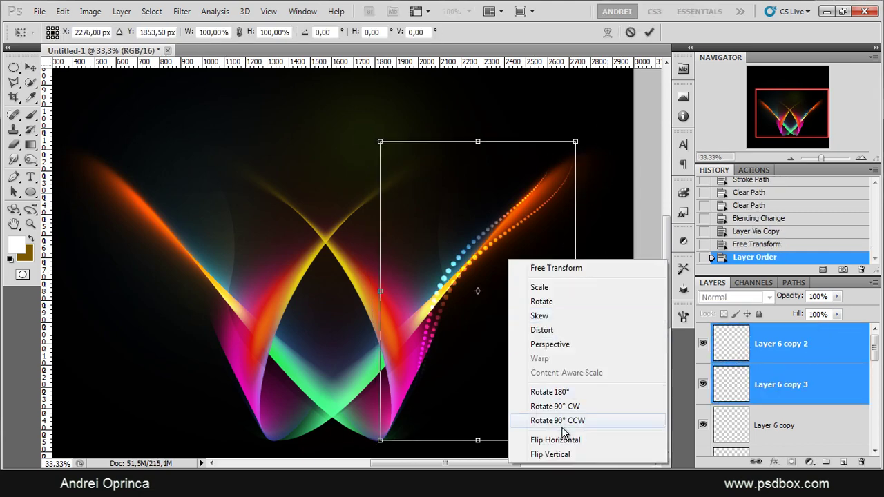
left_click(556, 439)
left_click_drag(527, 339, 224, 351)
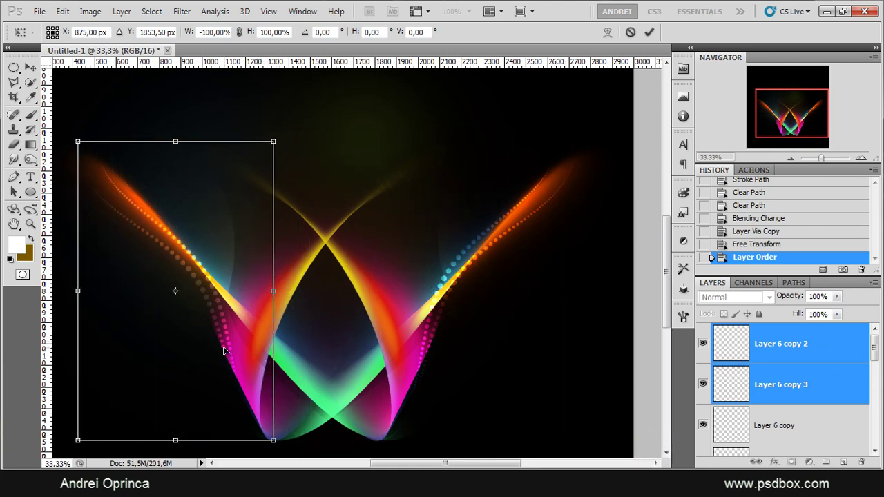
key("Return")
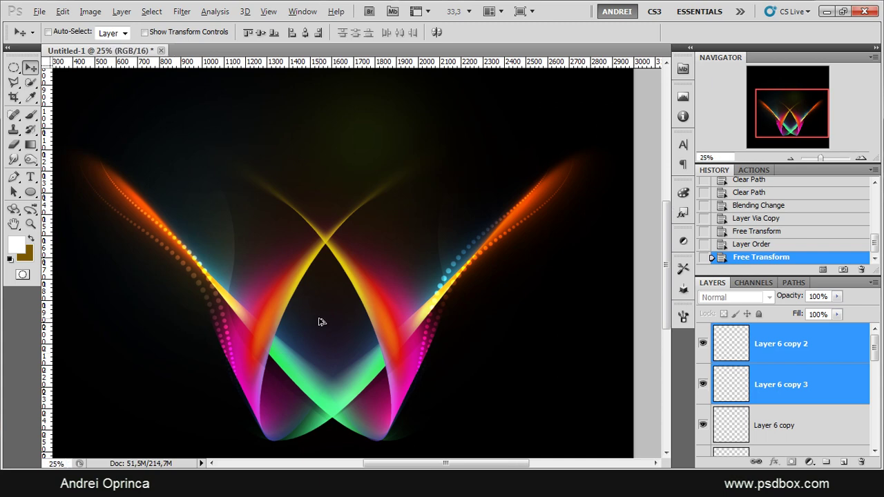
key("ctrl+minus")
key("ctrl+minus")
key("ctrl+plus")
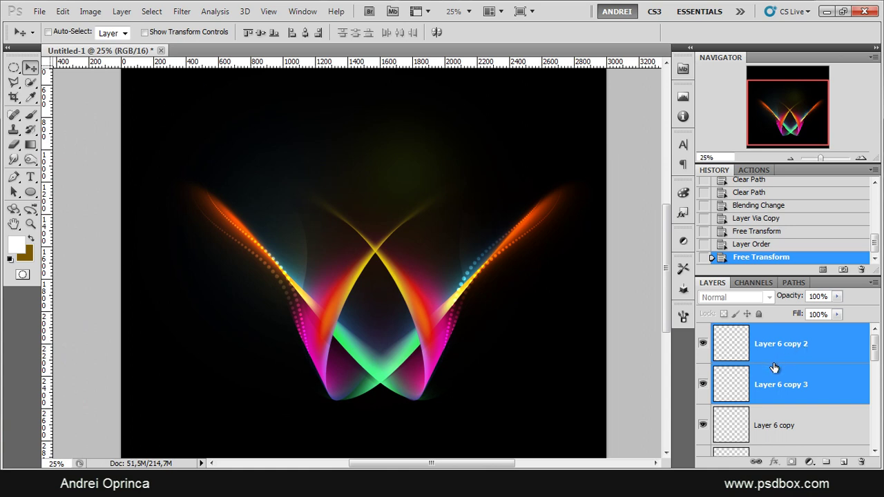
Step: Make Layer 6 copy 2 the only active layer and open the color mix image from the Light Effects stock's chaos folder
left_click(807, 346)
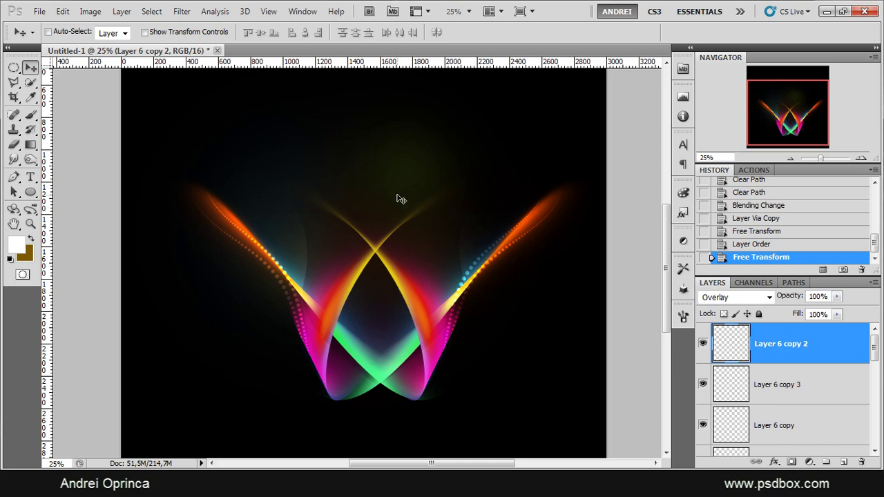
key("ctrl+o")
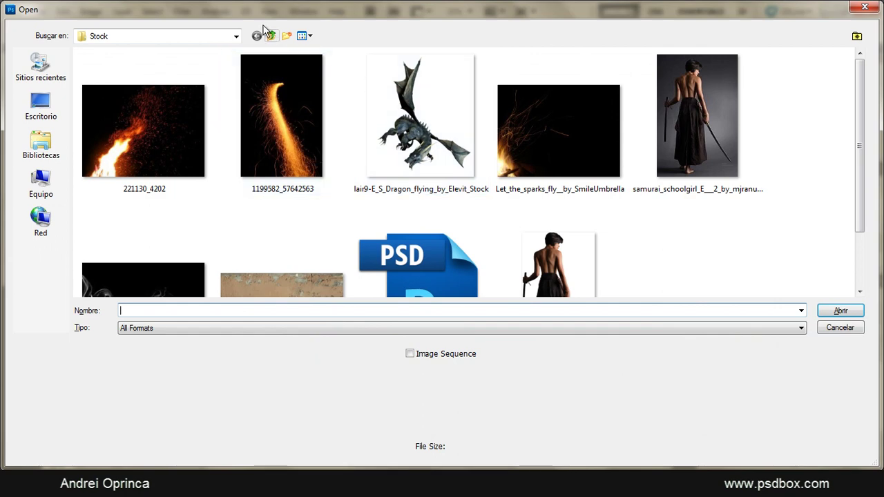
left_click(273, 37)
left_click(272, 37)
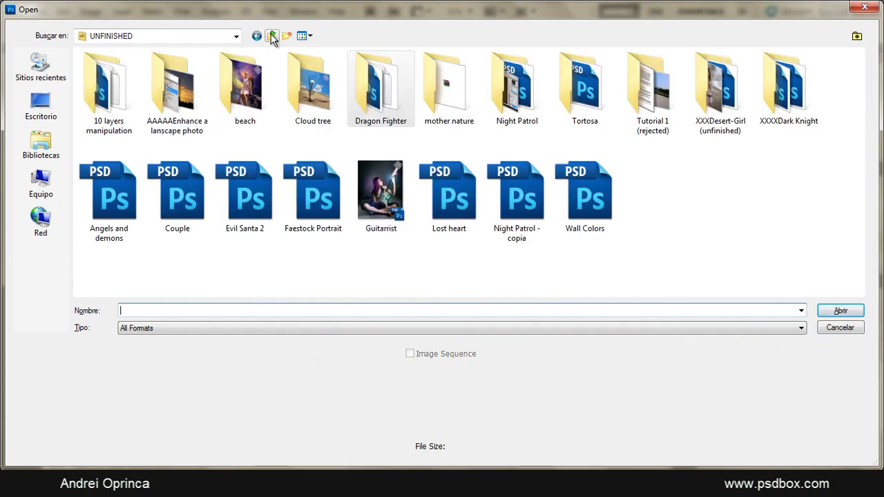
left_click(40, 153)
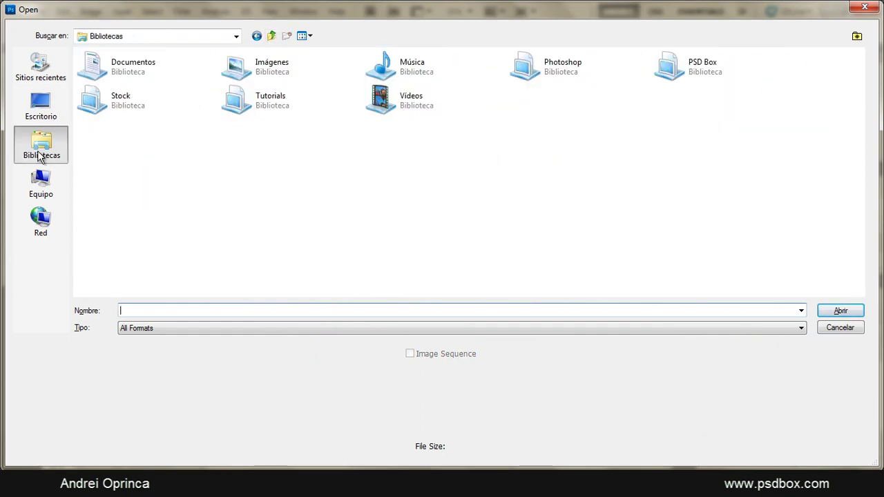
double_click(122, 102)
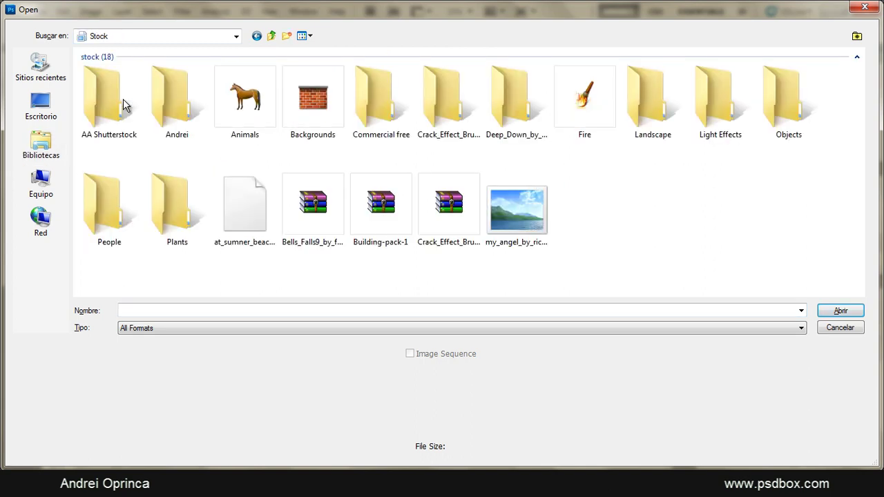
double_click(188, 107)
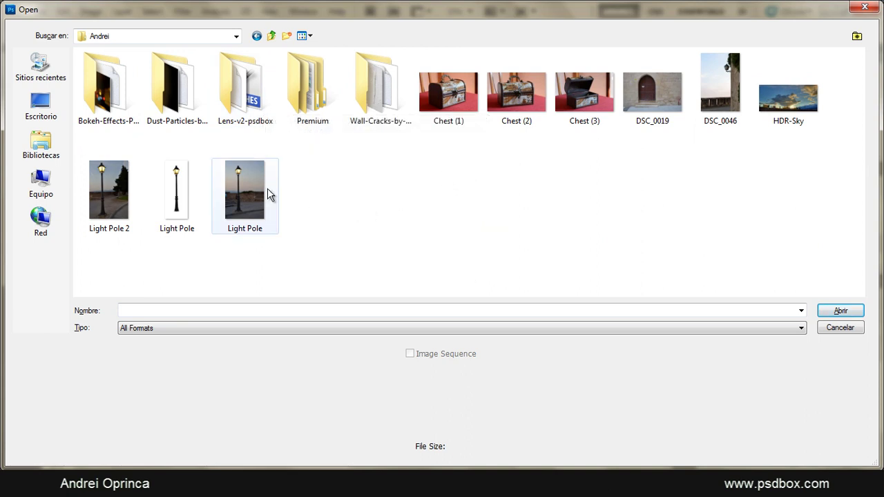
left_click(272, 35)
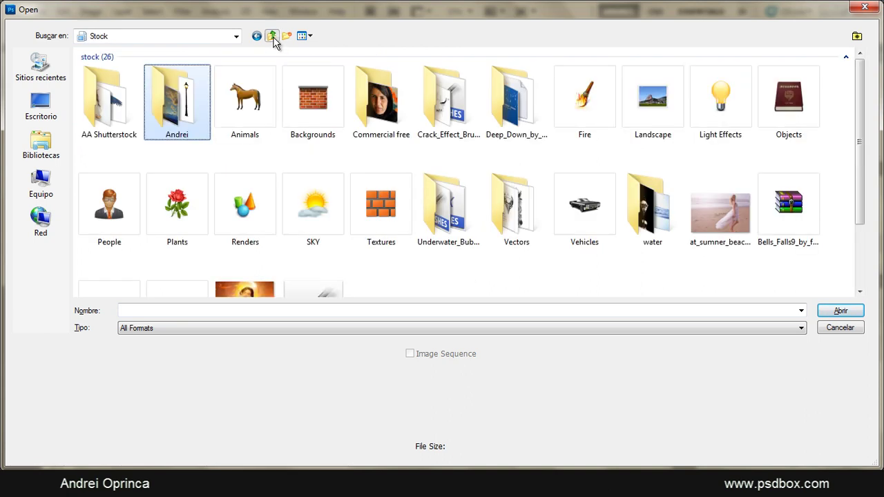
double_click(720, 96)
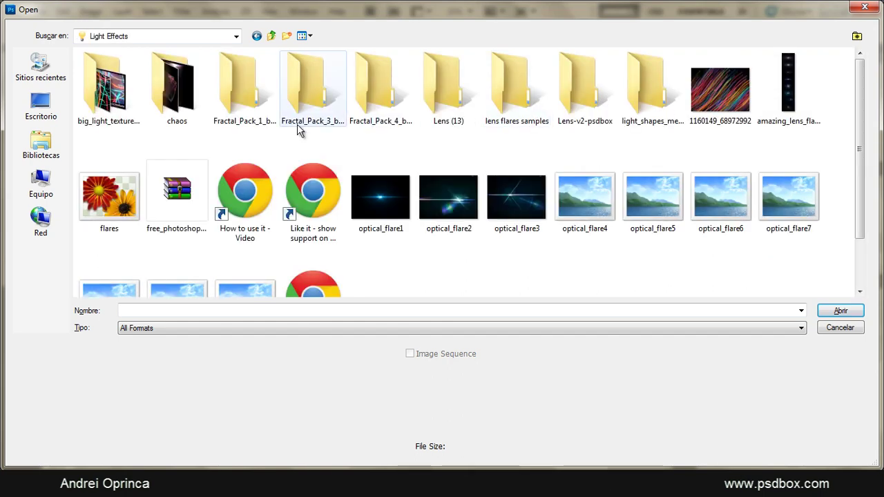
double_click(190, 73)
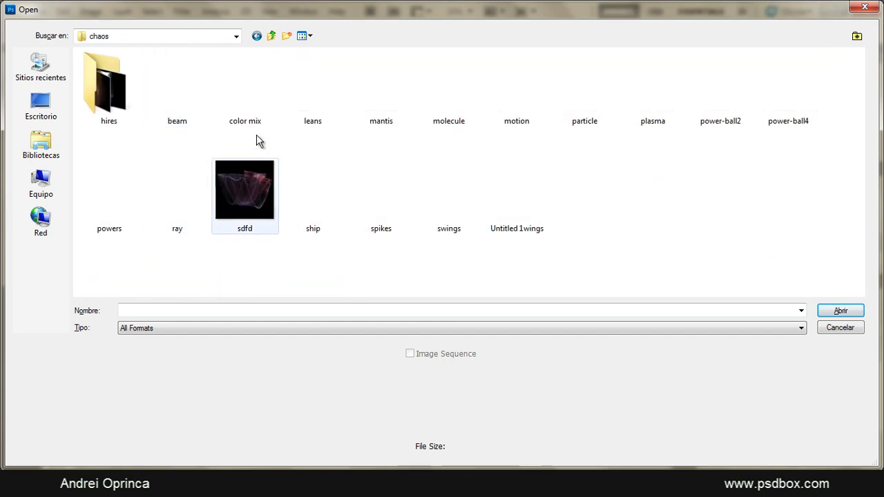
left_click(247, 86)
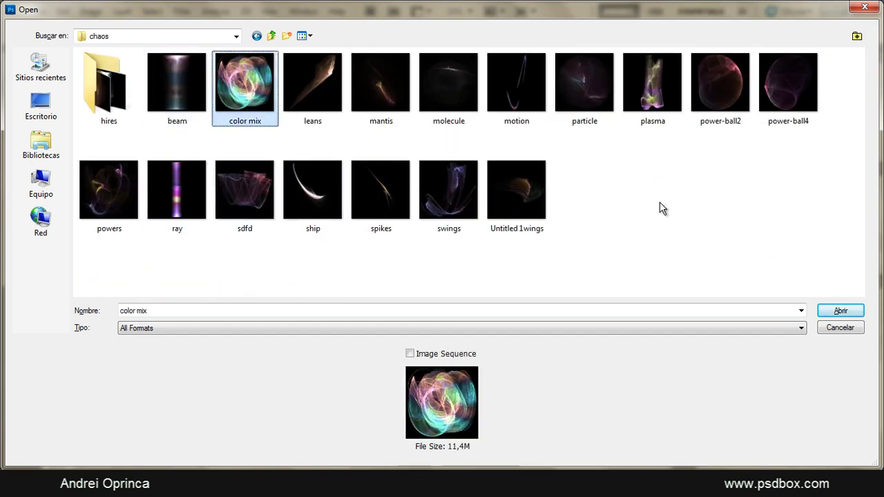
left_click(837, 311)
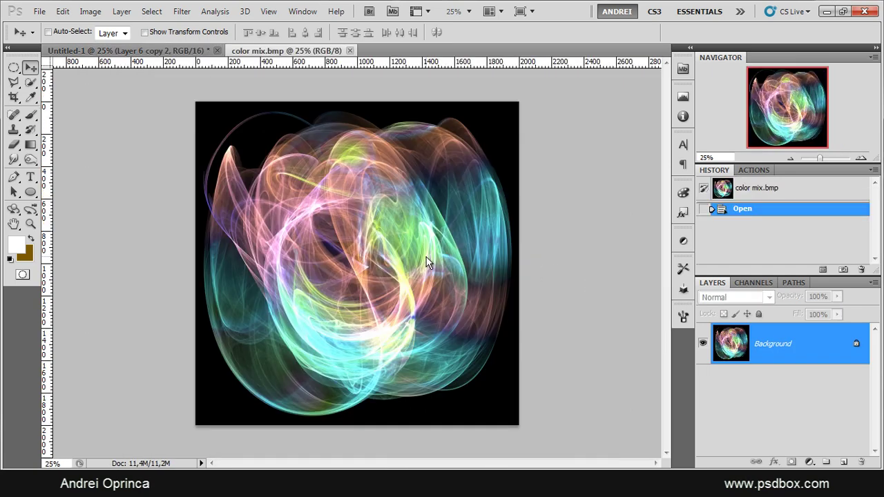
Step: Copy the whole color mix image, close it and paste it as a new layer on top of the artwork
key("ctrl+a")
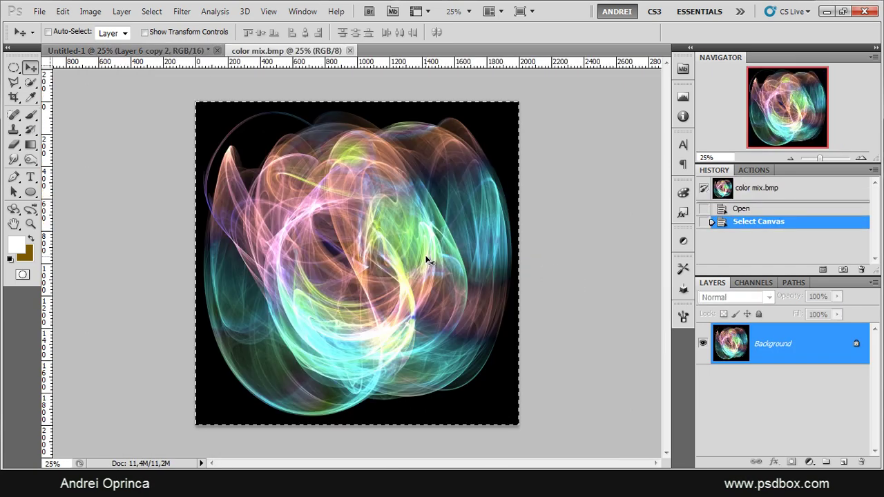
key("ctrl+w")
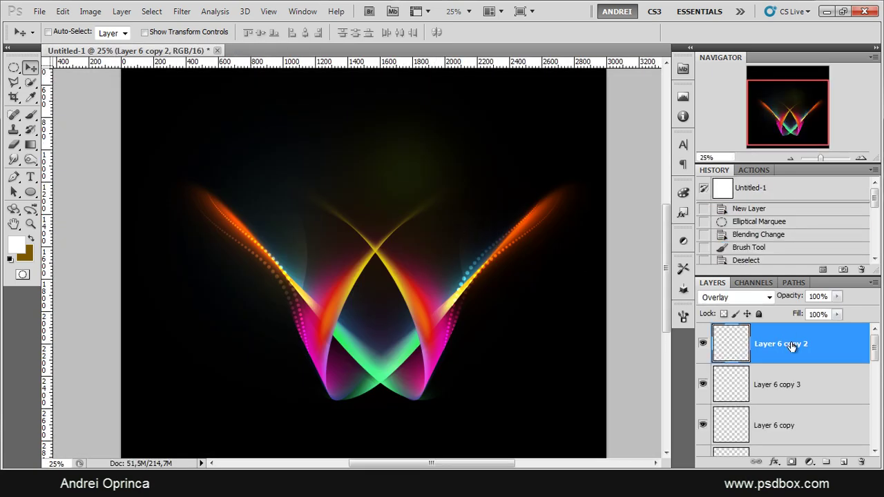
key("ctrl+v")
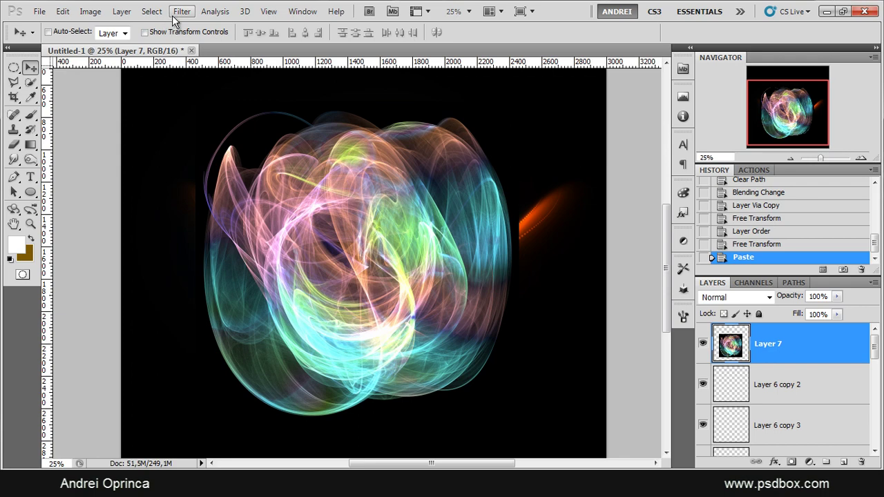
Step: Adjust the pasted color mix texture with Hue/Saturation, setting Hue to -7 and Saturation to +68
key("ctrl+u")
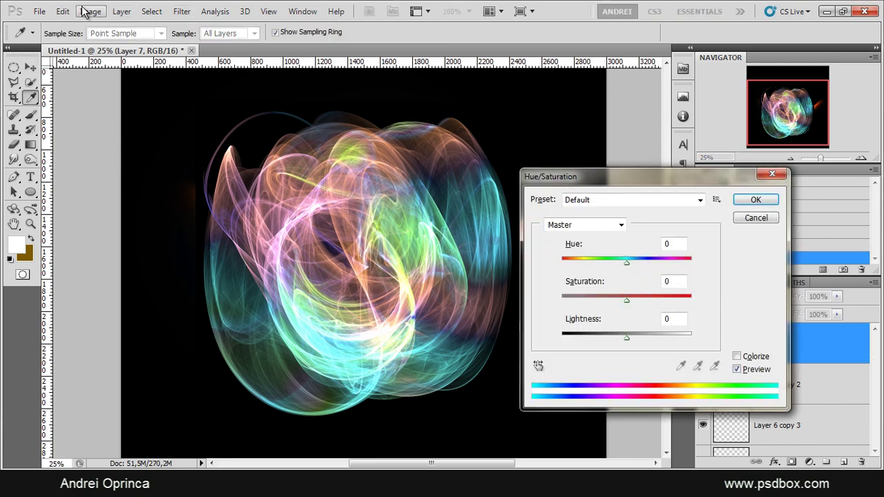
left_click_drag(629, 304, 672, 303)
mouse_move(630, 264)
left_mouse_down()
mouse_move(660, 264)
mouse_move(608, 264)
mouse_move(624, 264)
left_mouse_up()
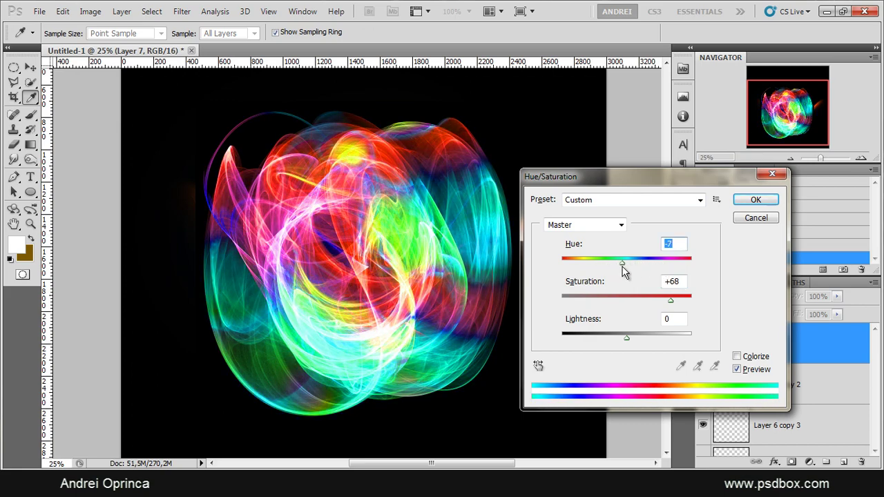
key("Return")
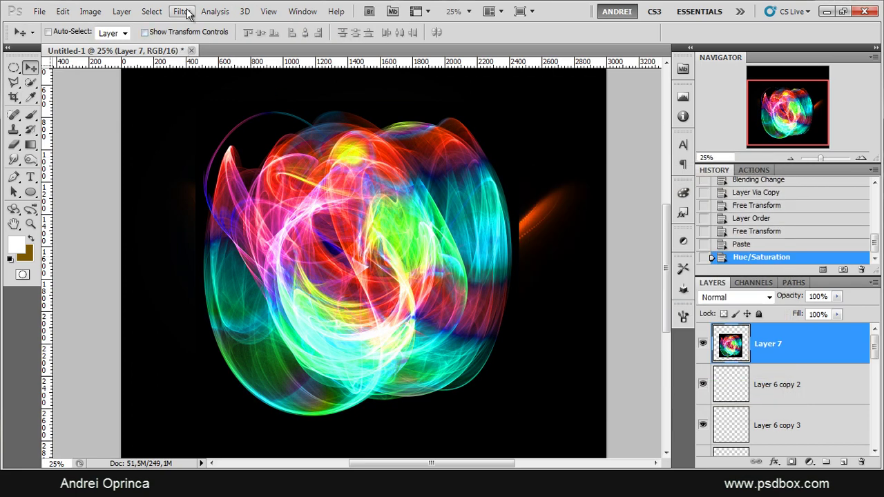
Step: Apply a Gaussian Blur with a radius of 76.8 pixels to the pasted color mix texture
left_click(185, 13)
mouse_move(207, 130)
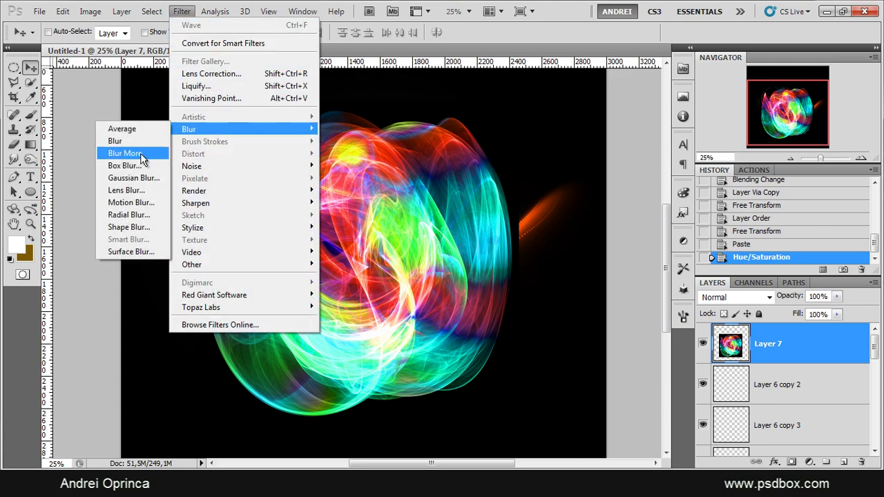
left_click(132, 181)
left_click_drag(664, 403, 688, 403)
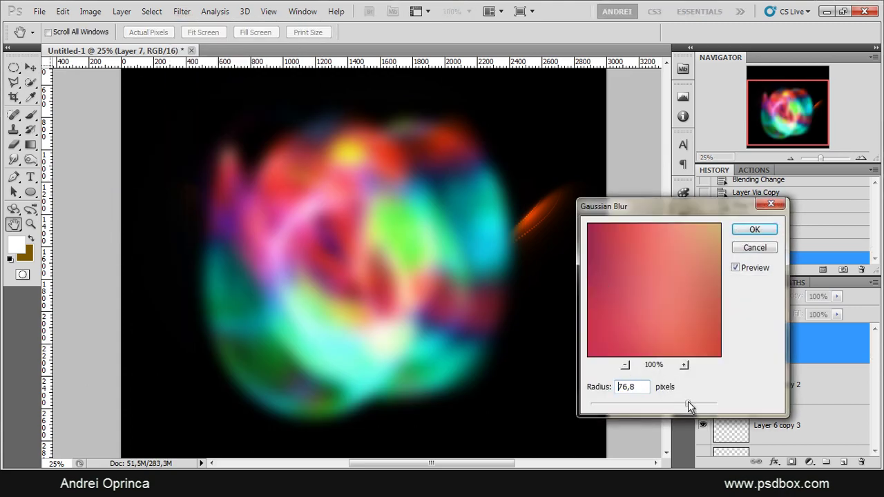
left_click(755, 230)
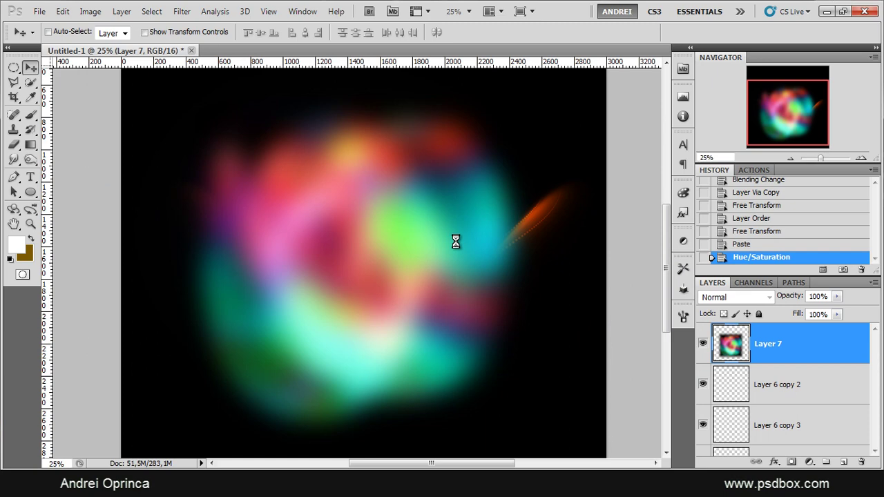
Step: Warp the blurred texture so that it folds into a curved ribbon spanning the V-shaped artwork, and apply the transform
key("ctrl+t")
right_click(394, 233)
left_click(435, 332)
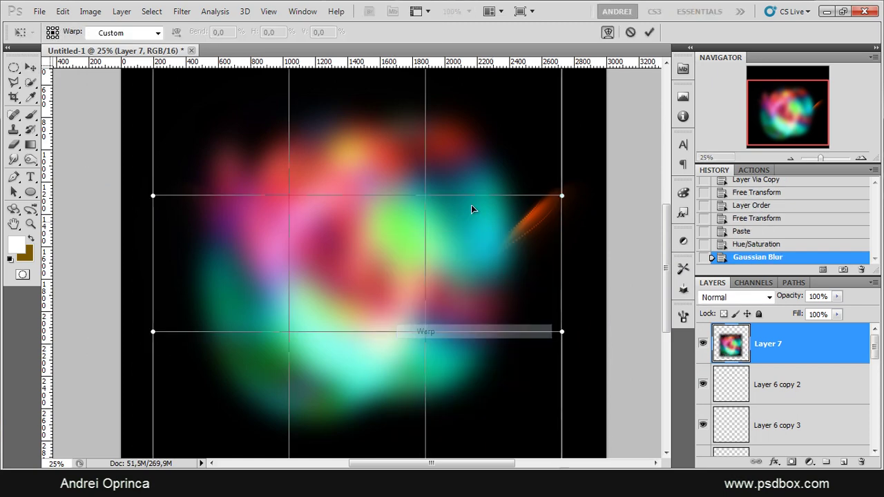
left_click_drag(472, 207, 497, 262)
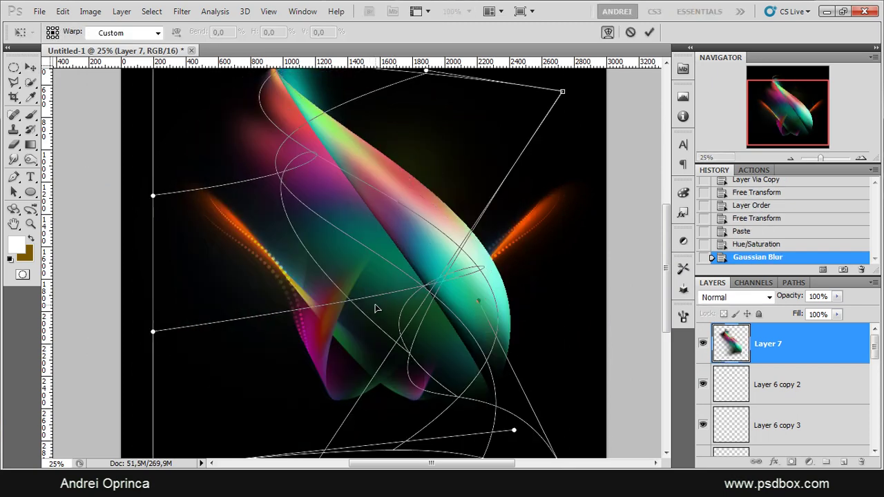
left_click_drag(434, 174, 485, 257)
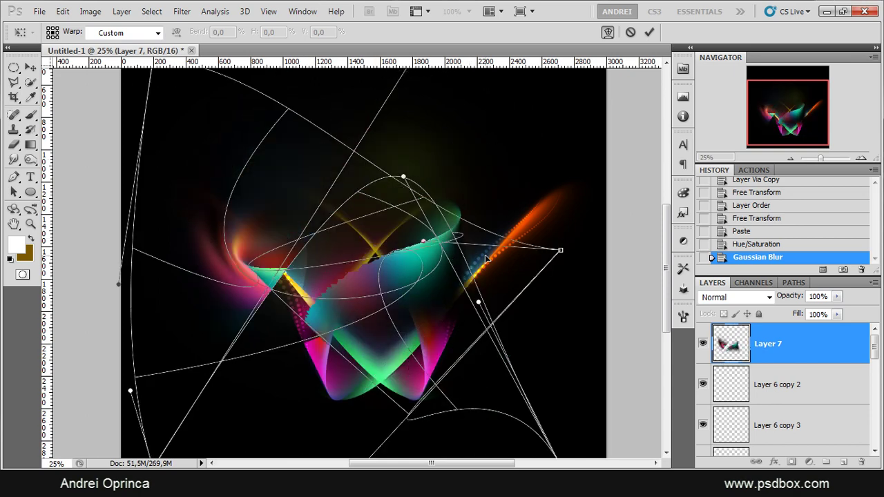
key("Return")
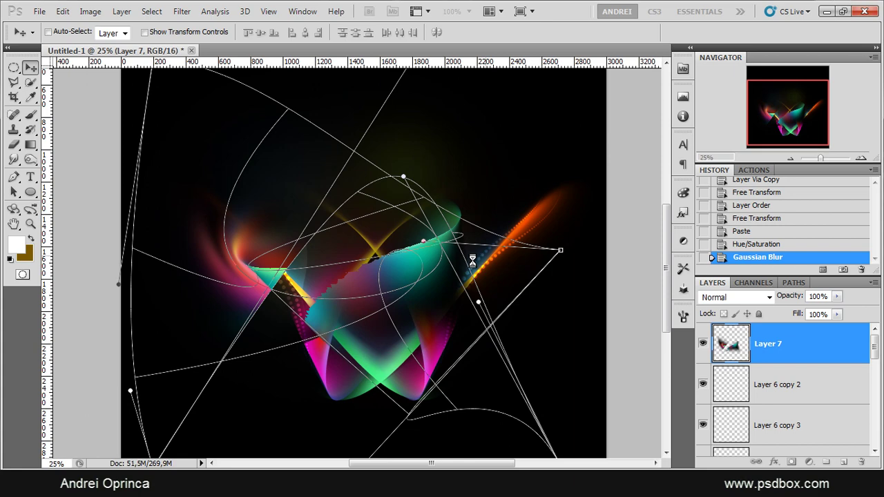
Step: Examine the warped ribbon's fold edge up close and shift the layer slightly down and to the right
key("ctrl+plus")
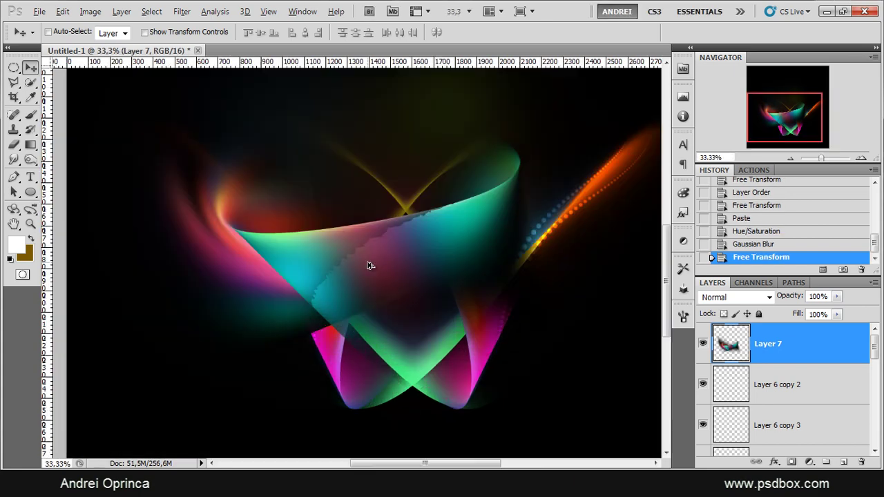
key("ctrl+plus")
key("ctrl+plus")
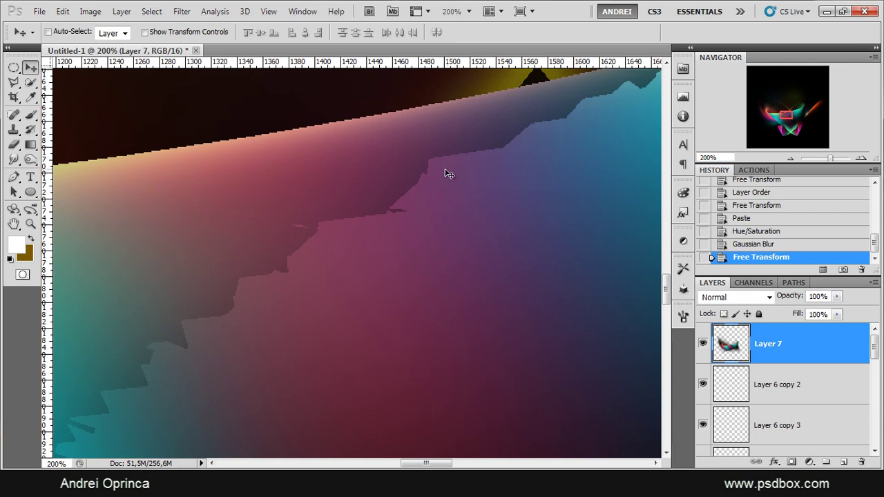
scroll(425, 184, "down", 2)
scroll(424, 184, "down", 2)
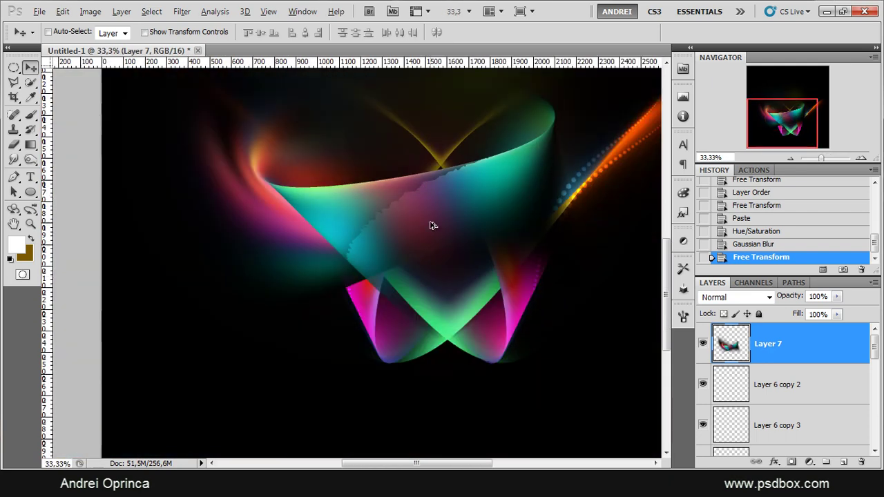
left_click(489, 332)
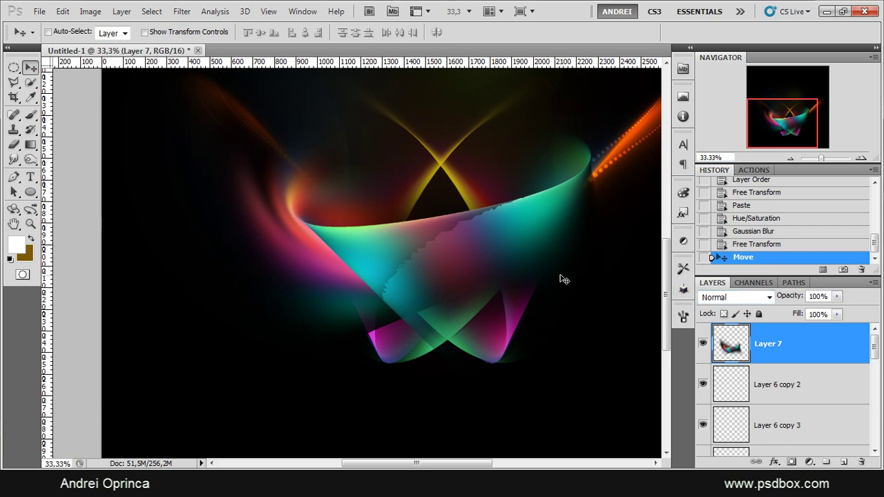
Step: Set Layer 7's blend mode to Screen and move the warped ribbon up between the arms of the V
left_click(727, 296)
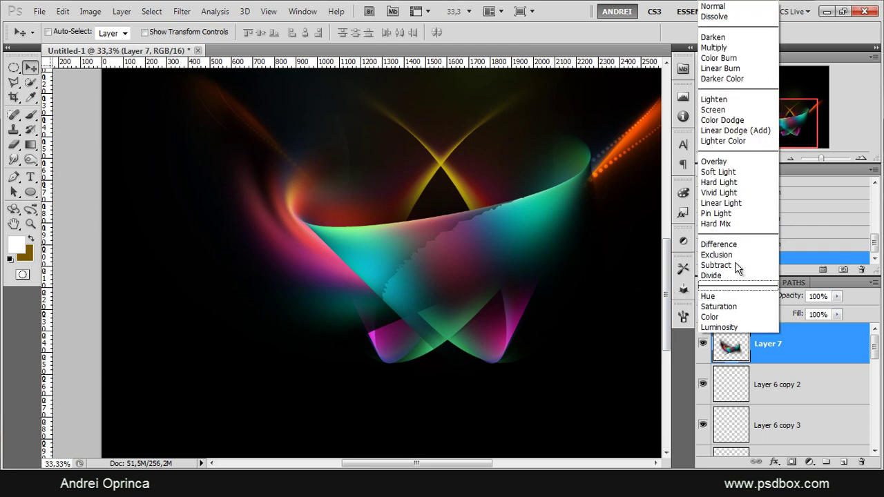
left_click(721, 111)
left_click_drag(529, 247, 575, 155)
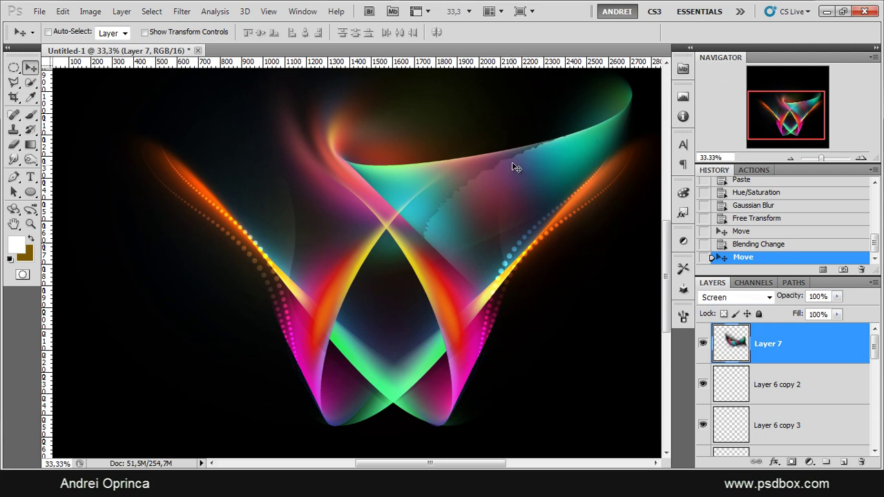
Step: Delete Layer 7 with the warped color texture and view the whole artwork again
left_click_drag(848, 345, 861, 461)
key("ctrl+minus")
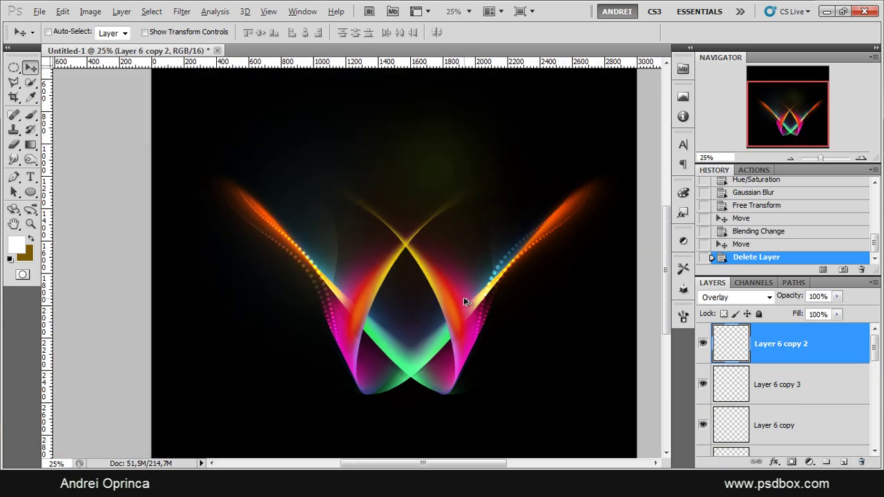
scroll(463, 297, "down", 1)
scroll(345, 259, "up", 1)
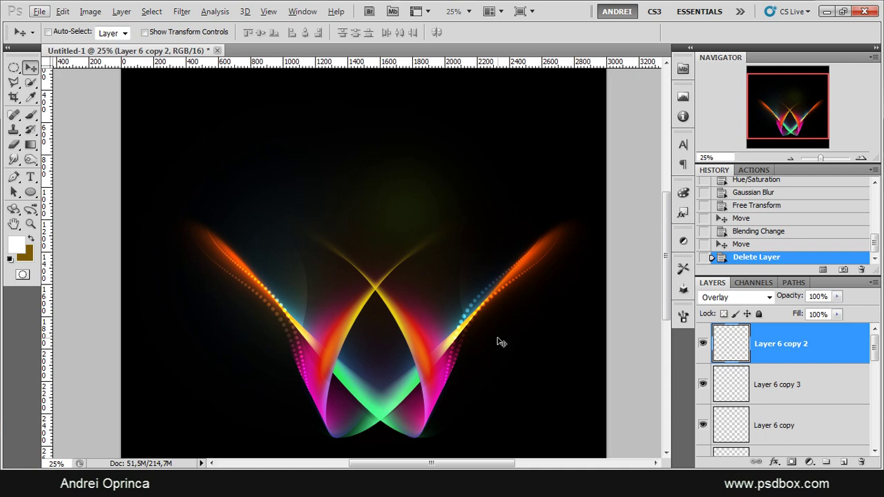
left_click_drag(787, 104, 788, 114)
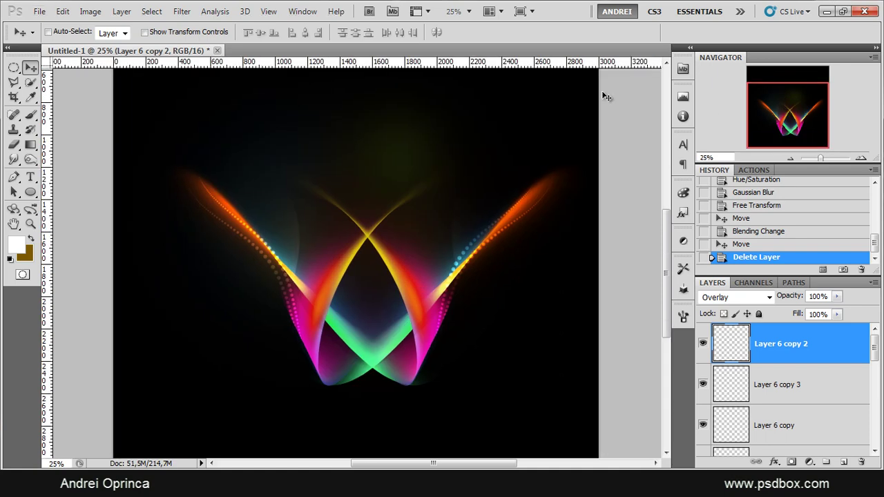
left_click(182, 14)
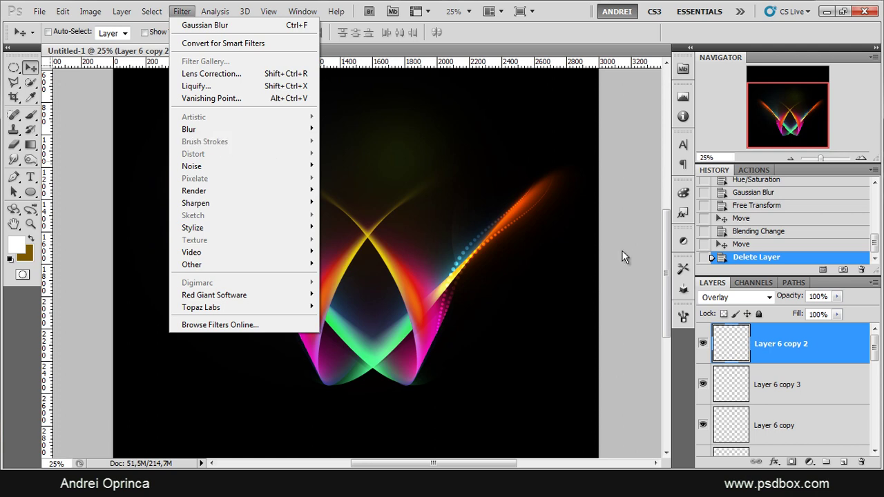
left_click(821, 352)
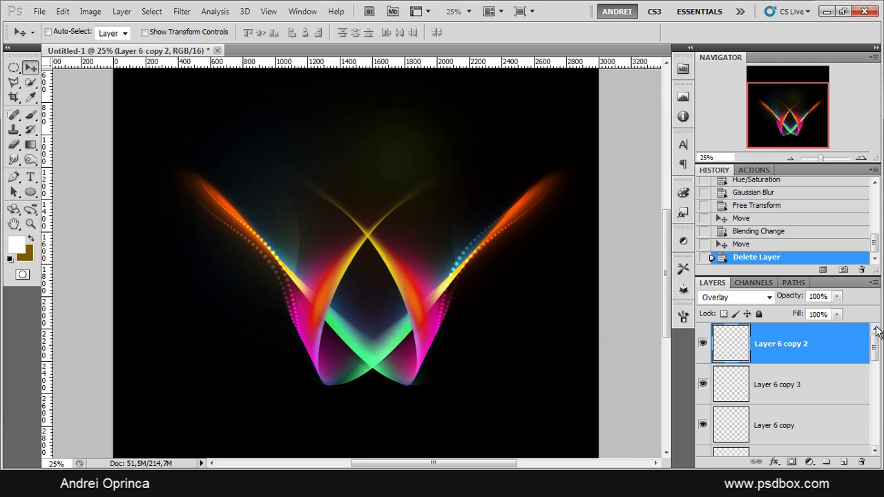
Step: Delete the merged Layer 6 copy 4 layer set to Screen at 25% opacity
left_click_drag(780, 343, 861, 461)
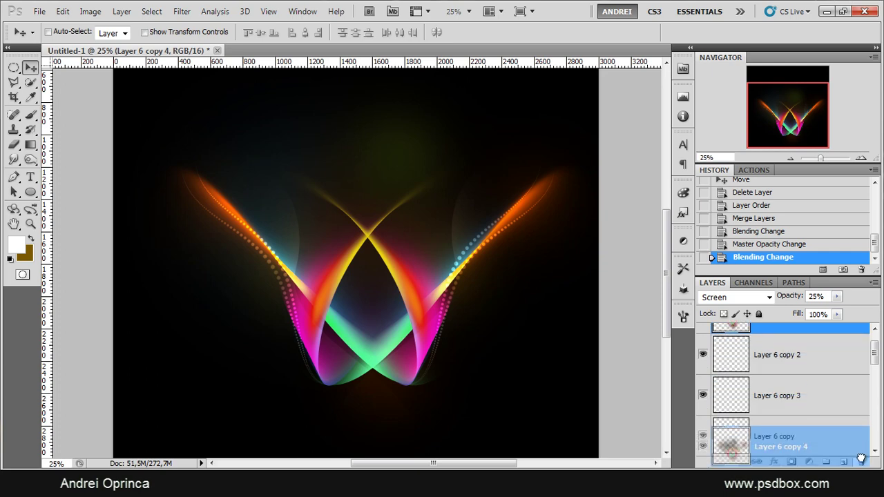